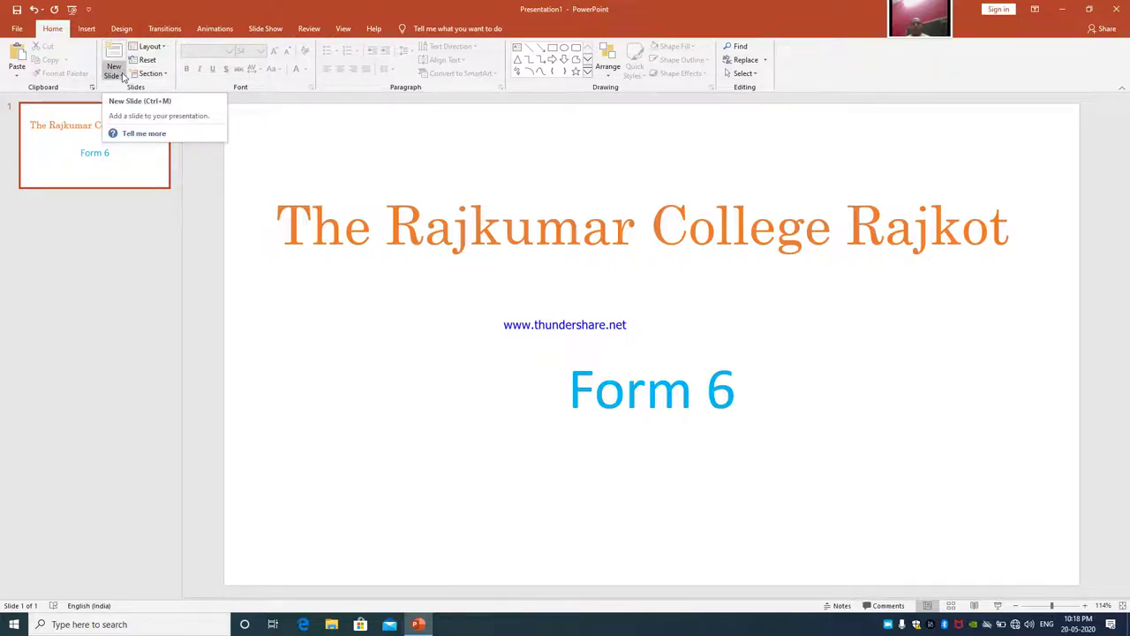
# Step: Add a new Title and Content slide after the college title slide
pyautogui.click(115, 73)
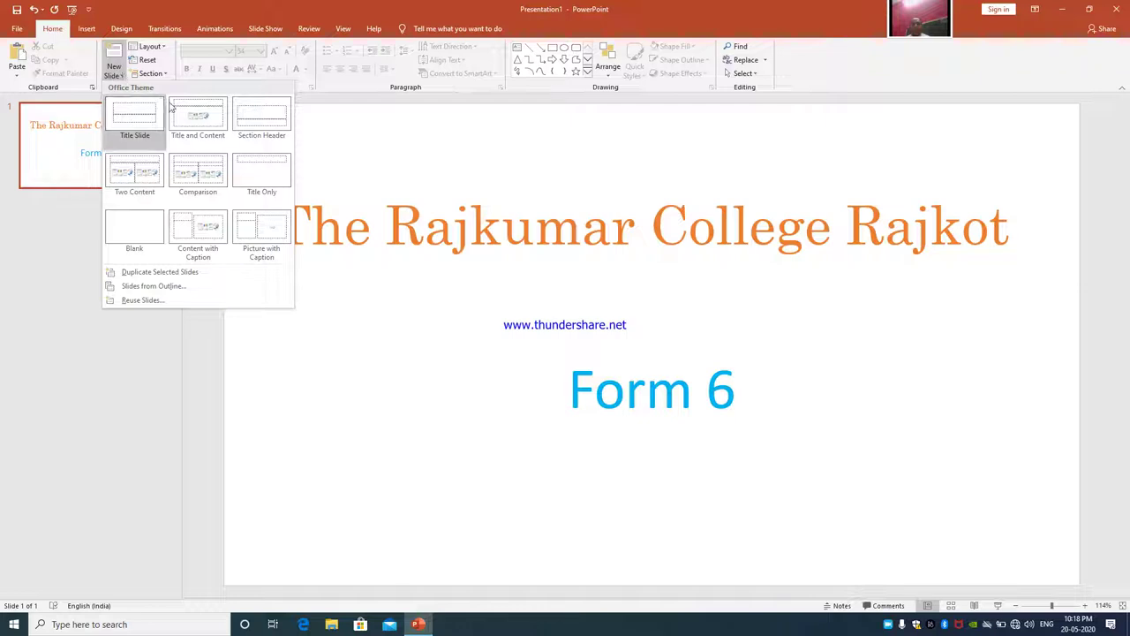
pyautogui.click(194, 118)
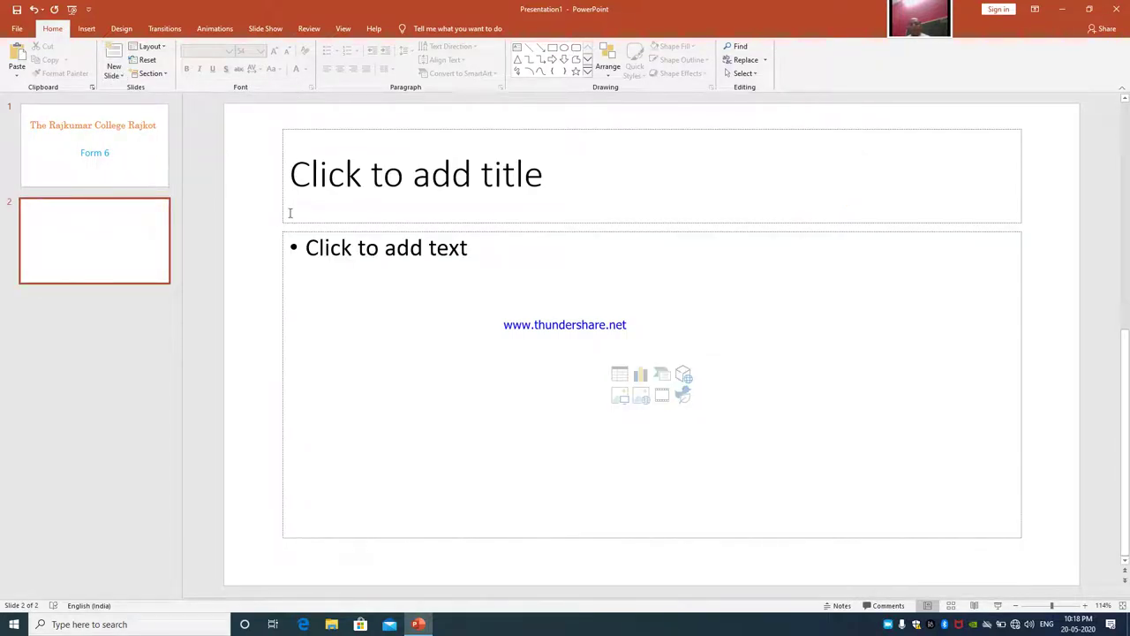
# Step: Type the title 'PERFORMANCE SHEET' into slide 2's title placeholder
pyautogui.click(575, 187)
pyautogui.click(443, 288)
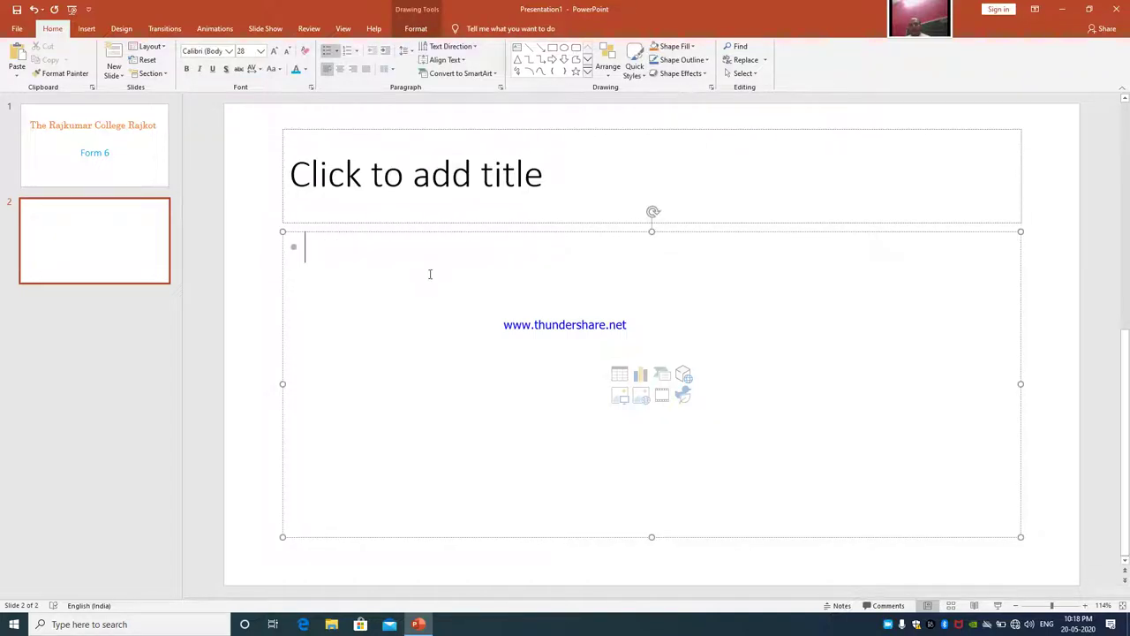
pyautogui.click(428, 179)
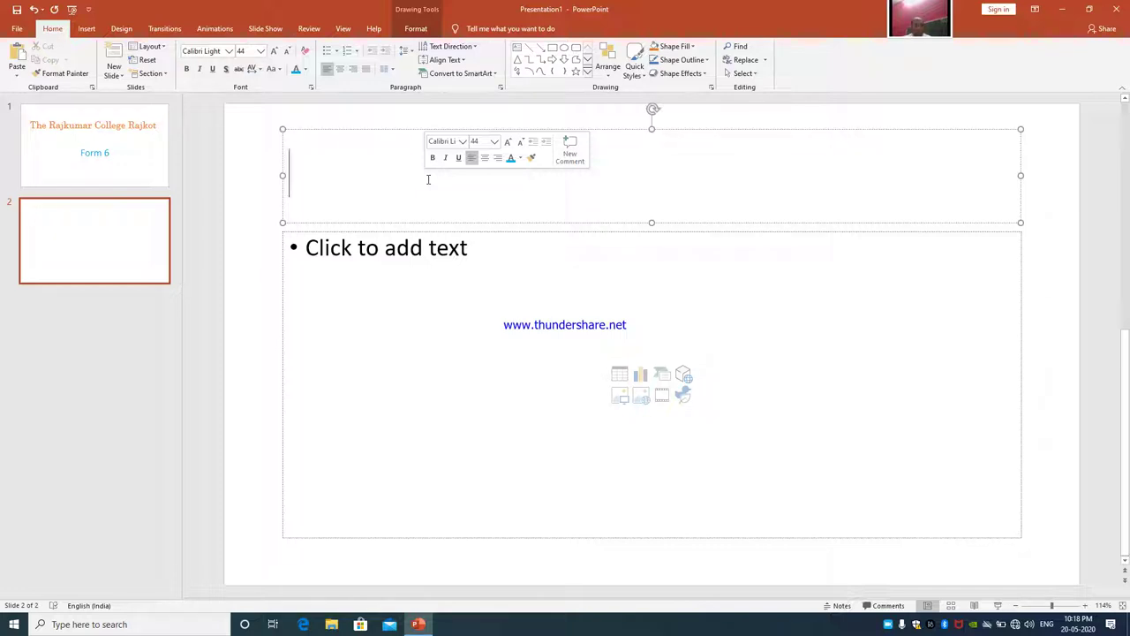
pyautogui.write('P')
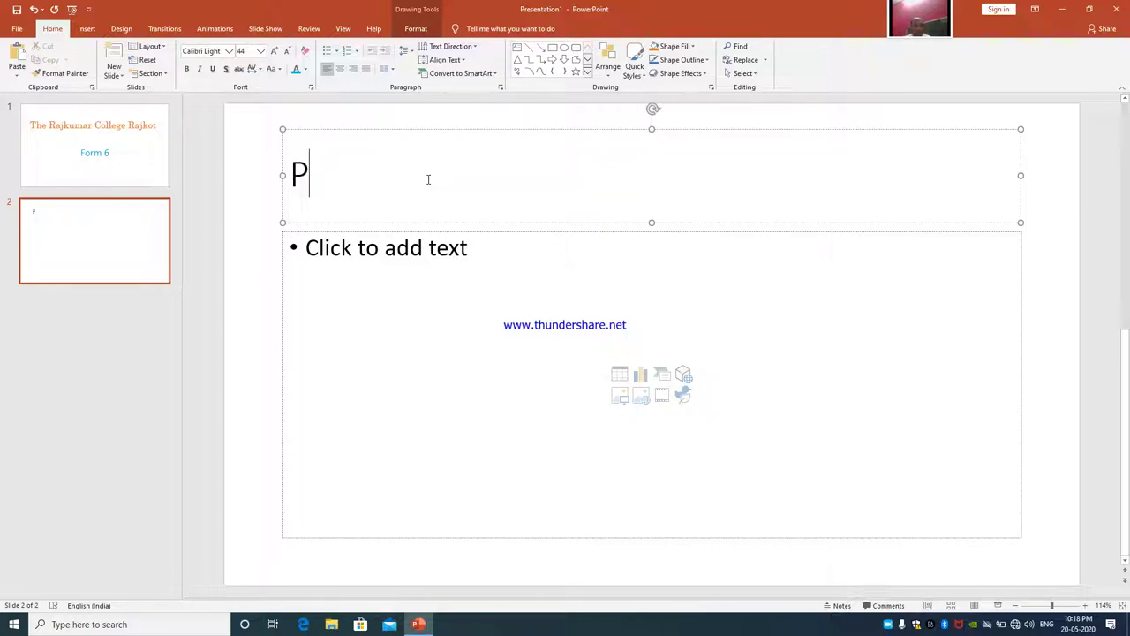
pyautogui.write('ER')
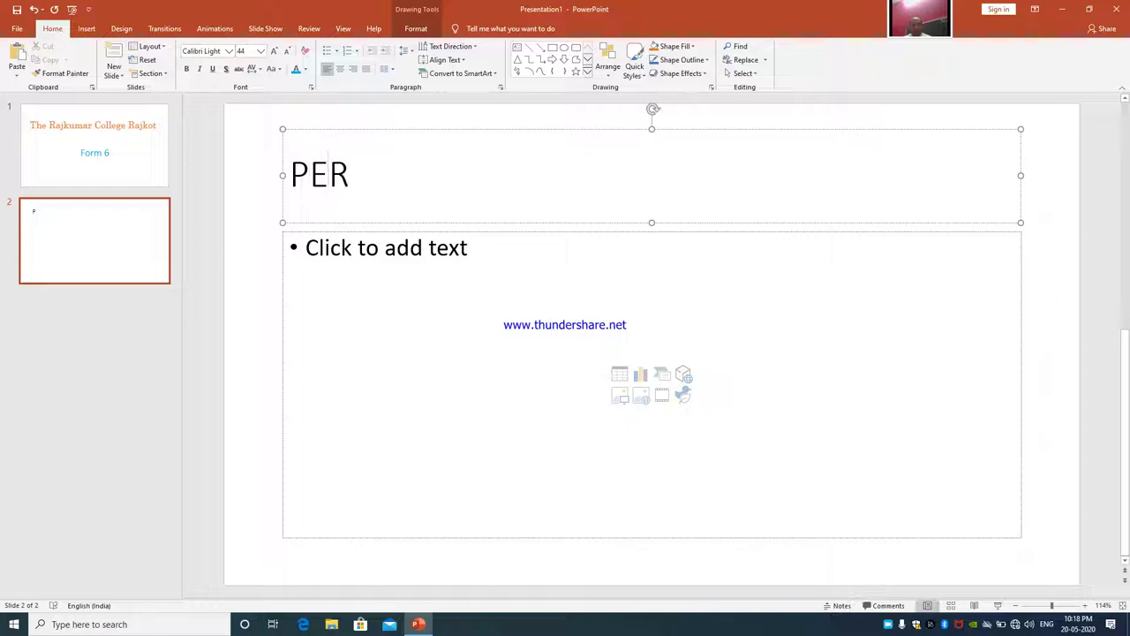
pyautogui.write('FORMANC')
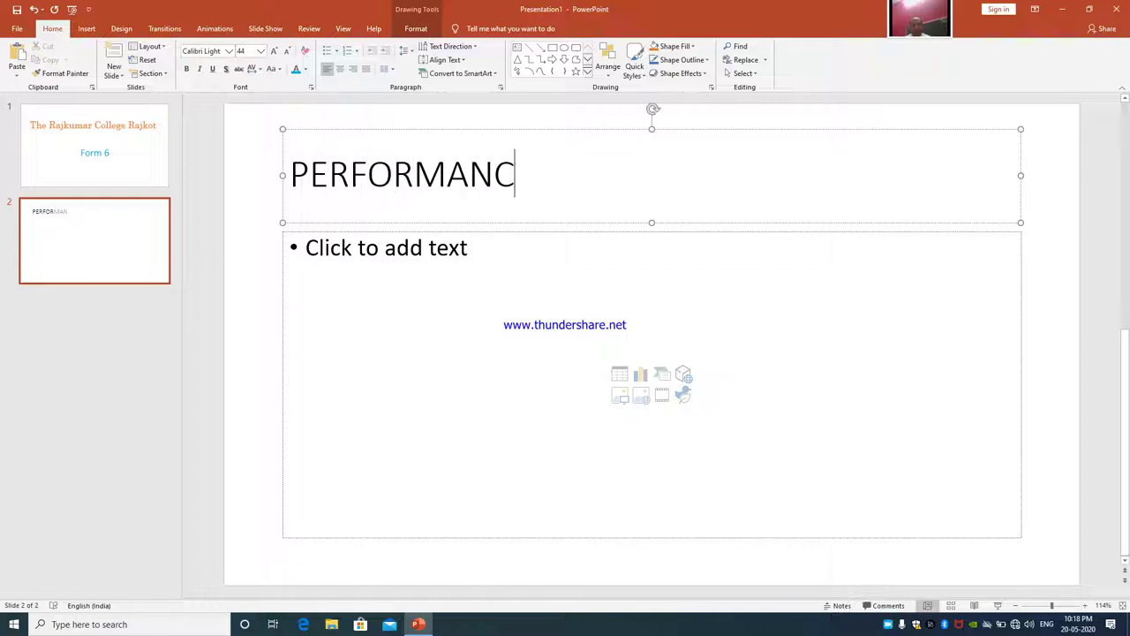
pyautogui.write('E SHEET')
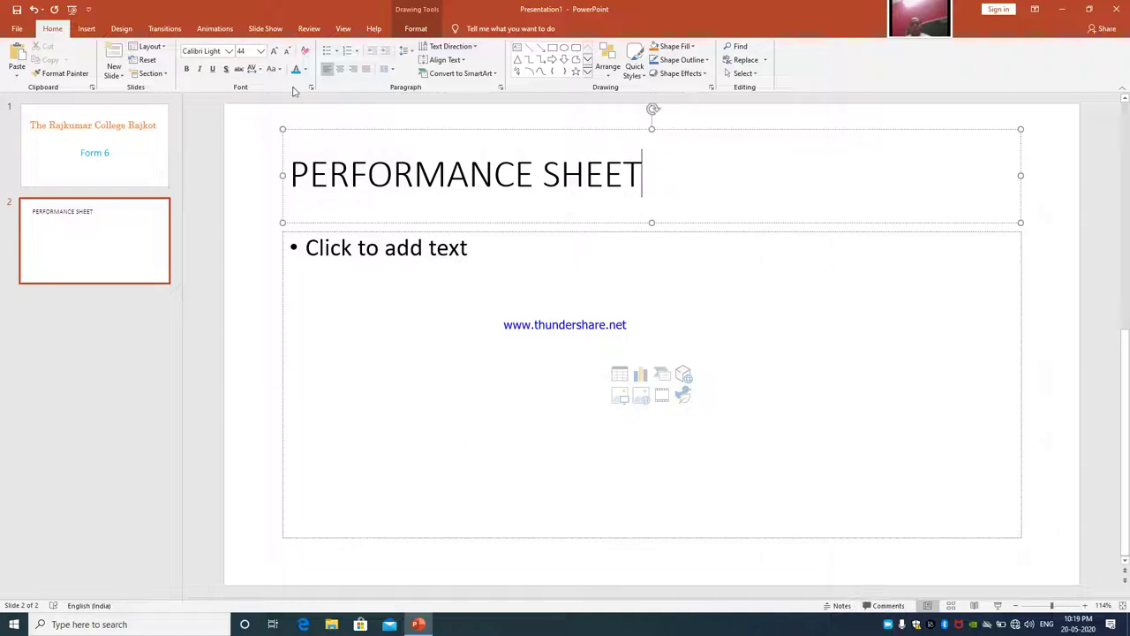
# Step: Make the title centred, bold, orange and 48 pt, then resize its box
pyautogui.click(340, 68)
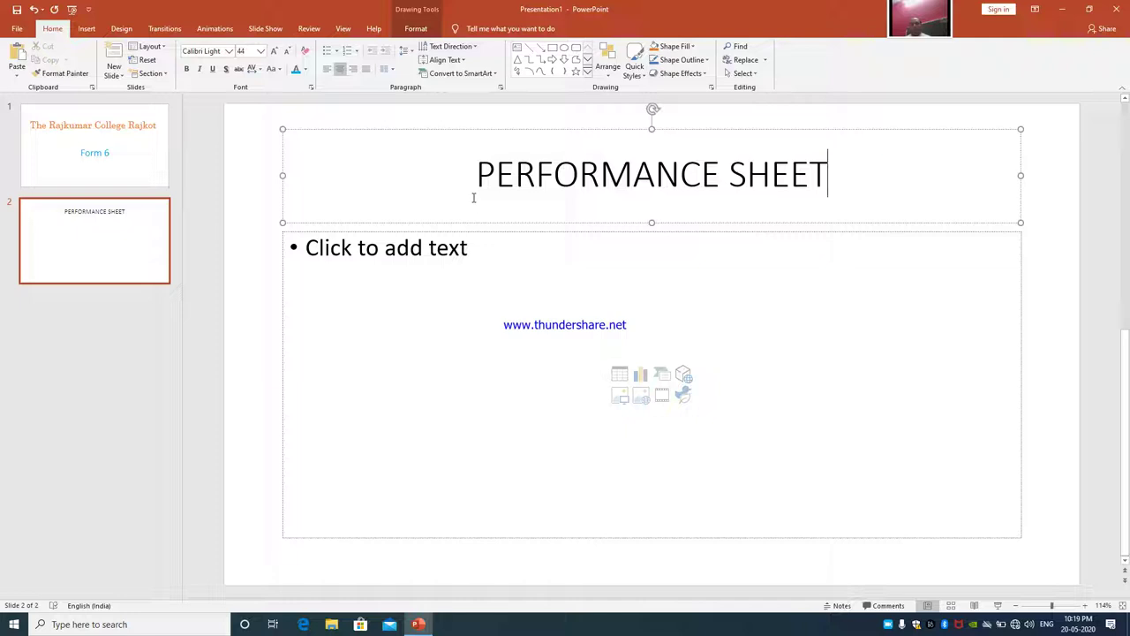
pyautogui.moveTo(469, 180); pyautogui.dragTo(831, 174)
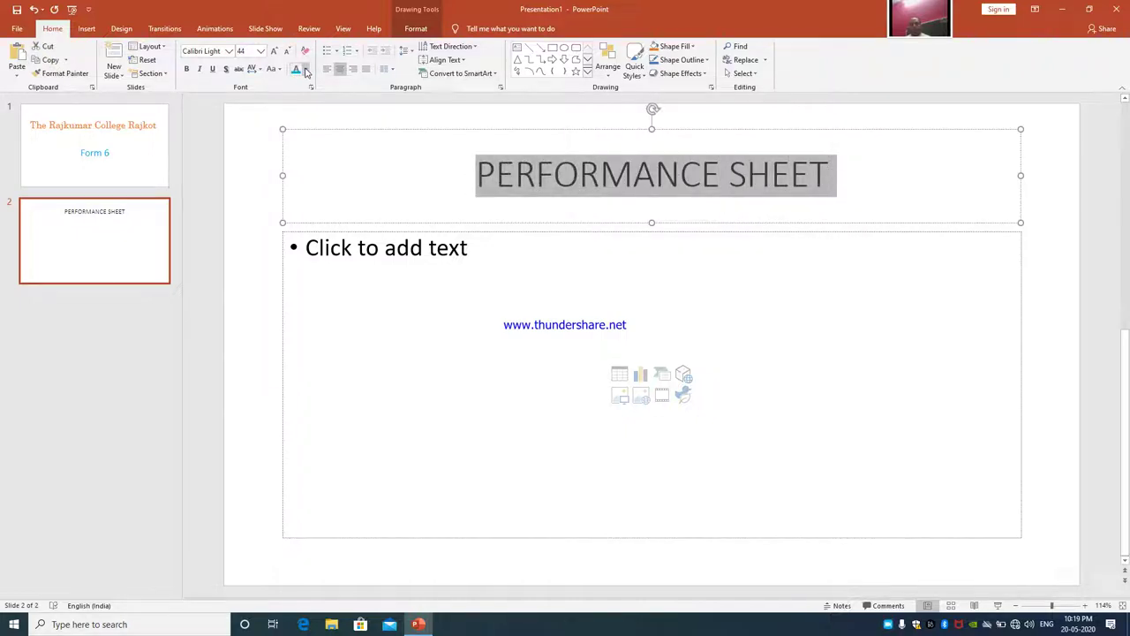
pyautogui.click(305, 70)
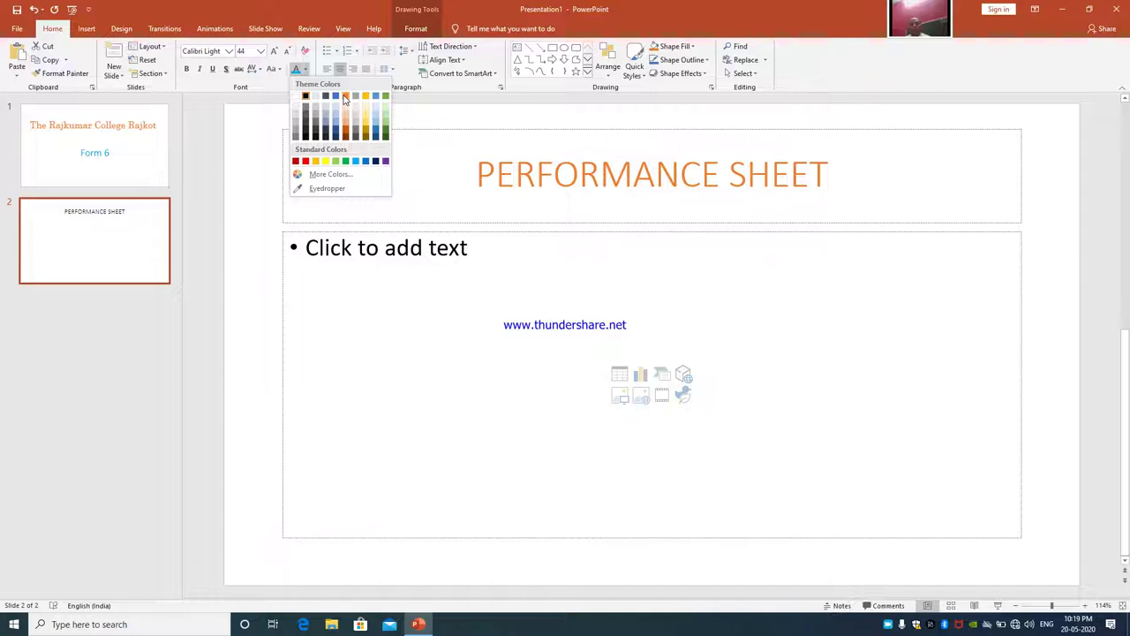
pyautogui.click(345, 97)
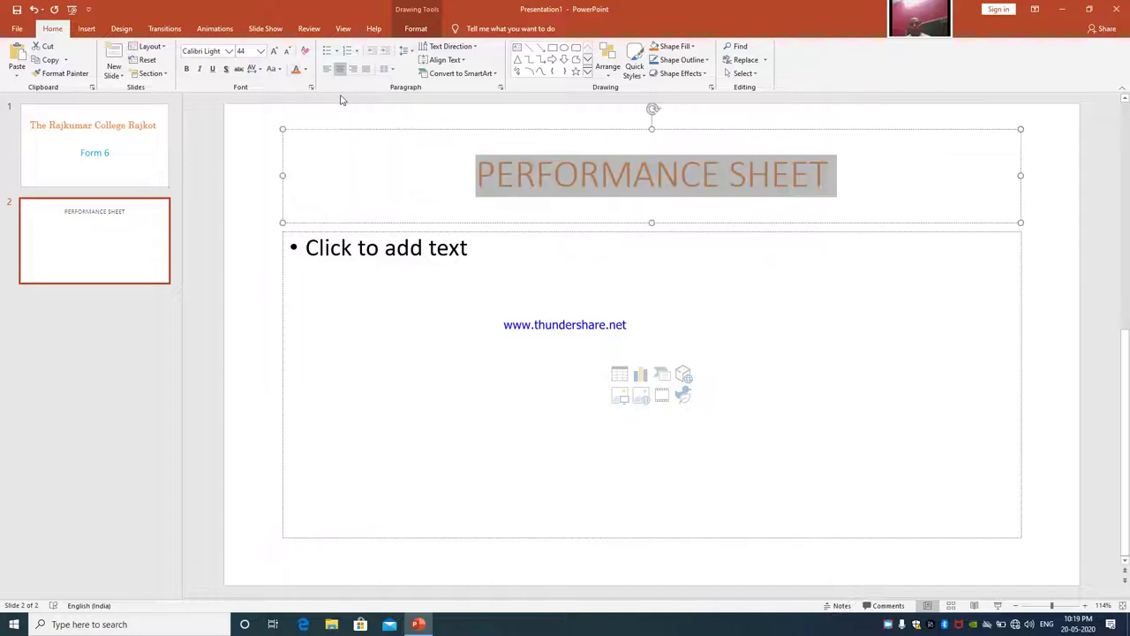
pyautogui.click(185, 71)
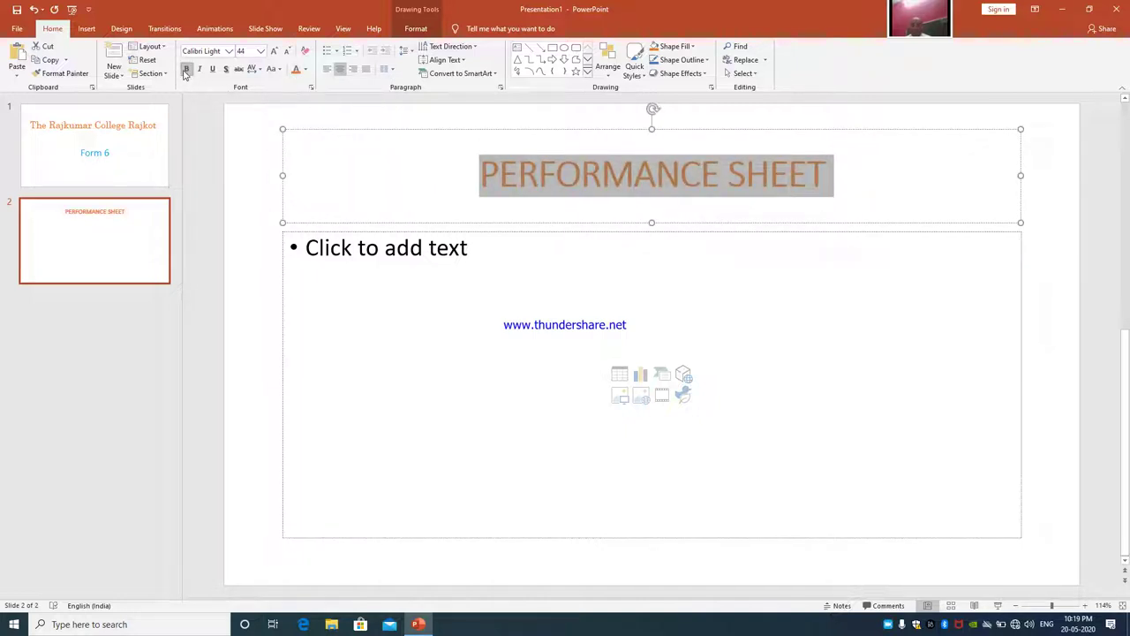
pyautogui.click(260, 50)
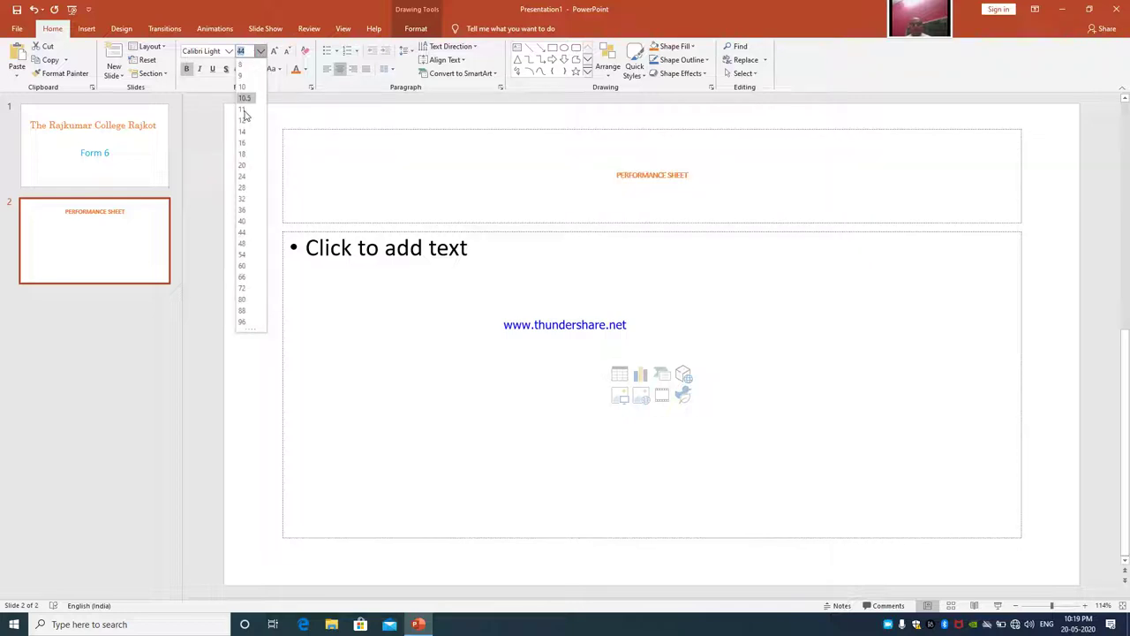
pyautogui.click(246, 245)
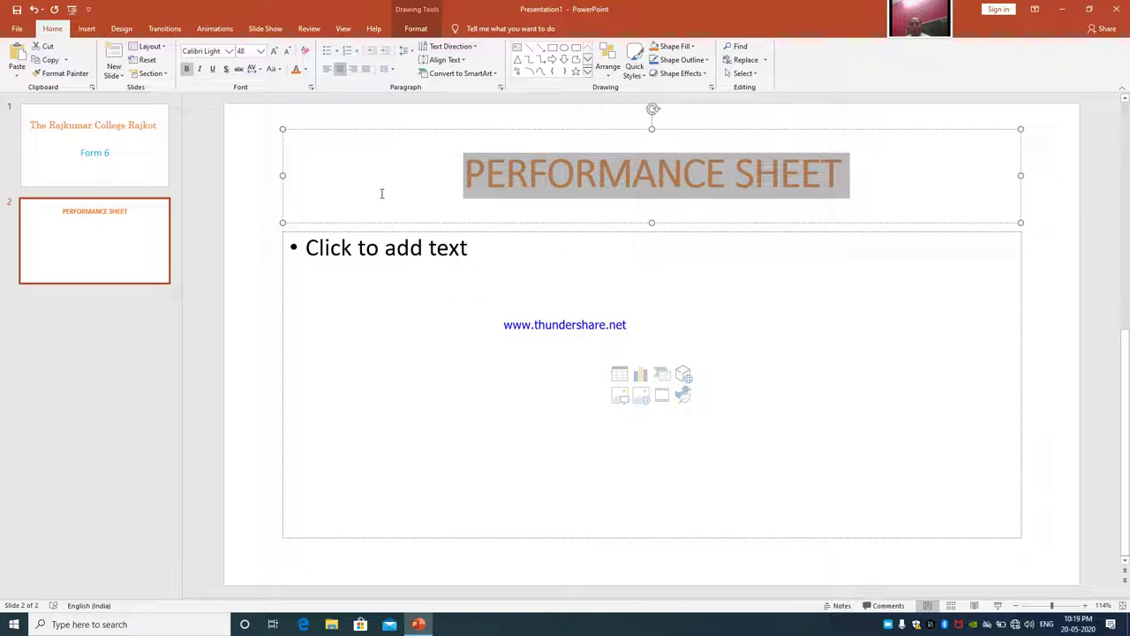
pyautogui.click(900, 163)
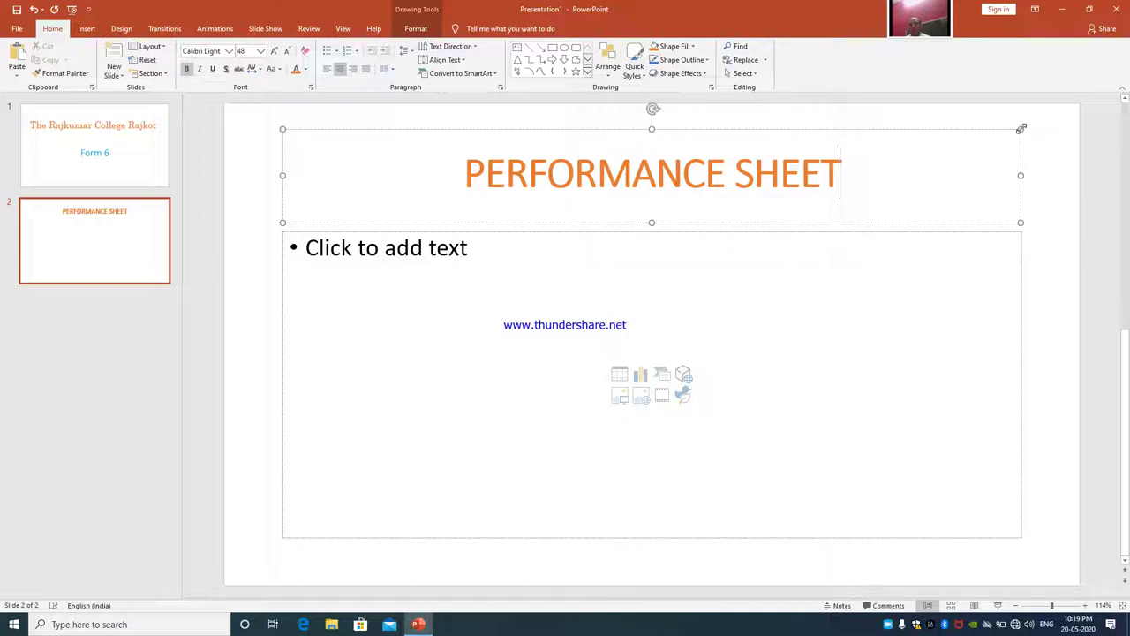
pyautogui.moveTo(1020, 129); pyautogui.dragTo(1021, 159)
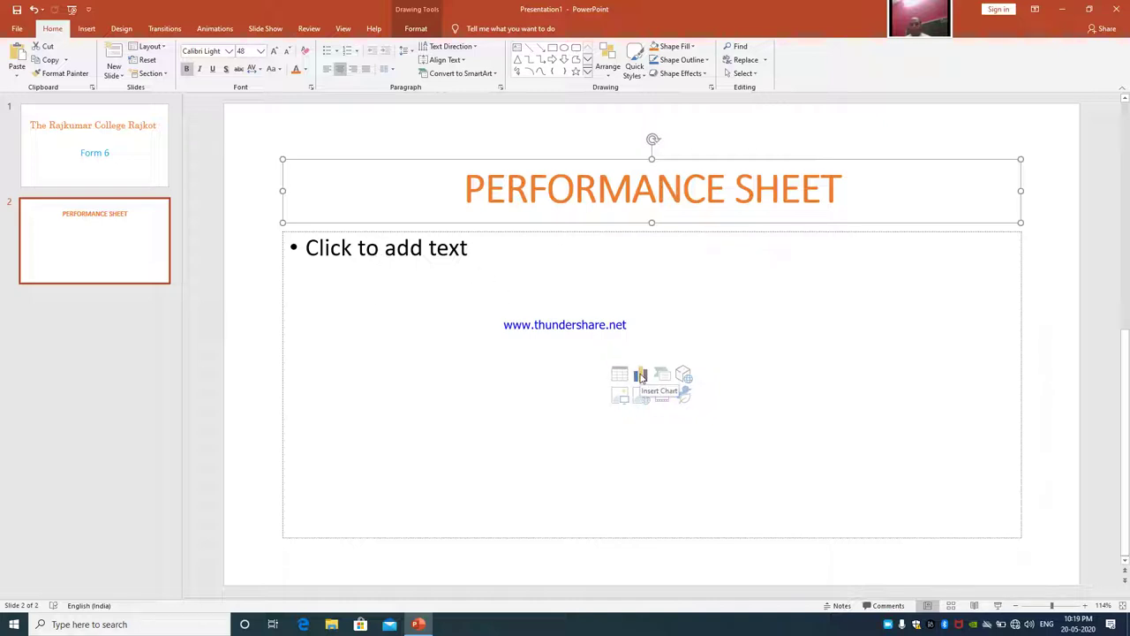
# Step: Insert a Column > Clustered Column chart into slide 2's content placeholder
pyautogui.click(642, 377)
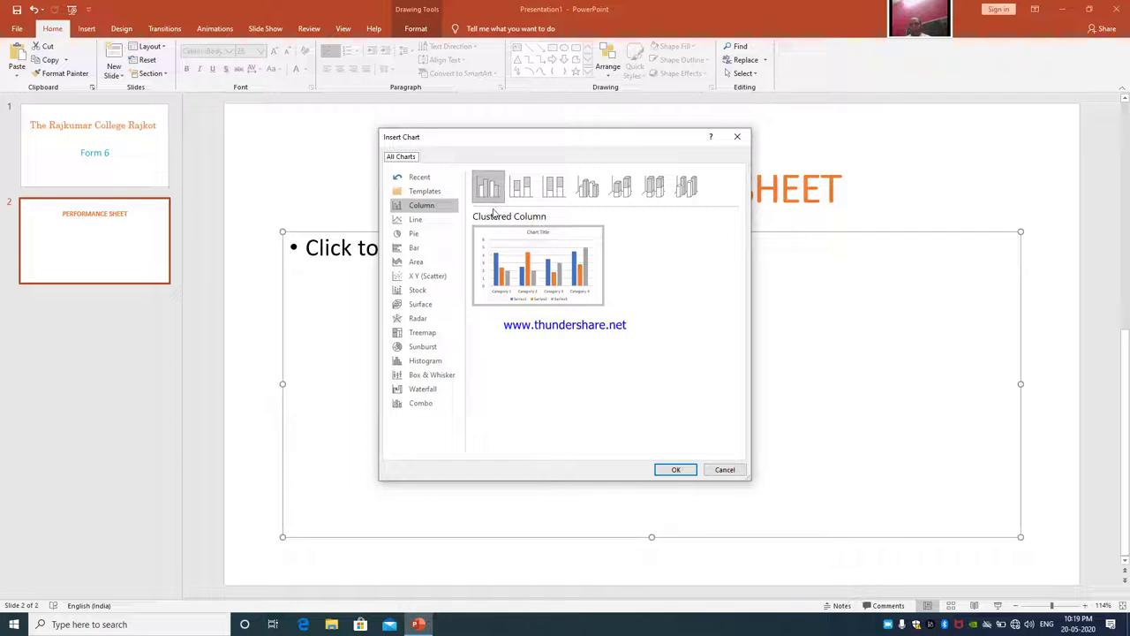
pyautogui.moveTo(499, 256)
pyautogui.click(675, 469)
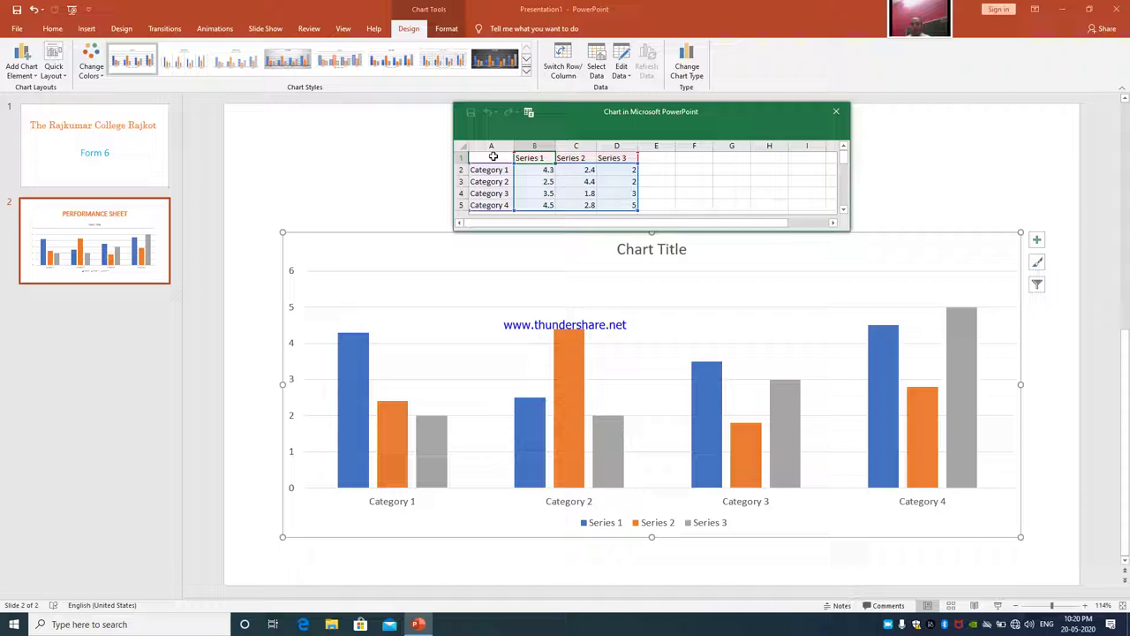
# Step: Delete the sample data in A1:D5 of the chart data sheet
pyautogui.moveTo(491, 159); pyautogui.dragTo(614, 202)
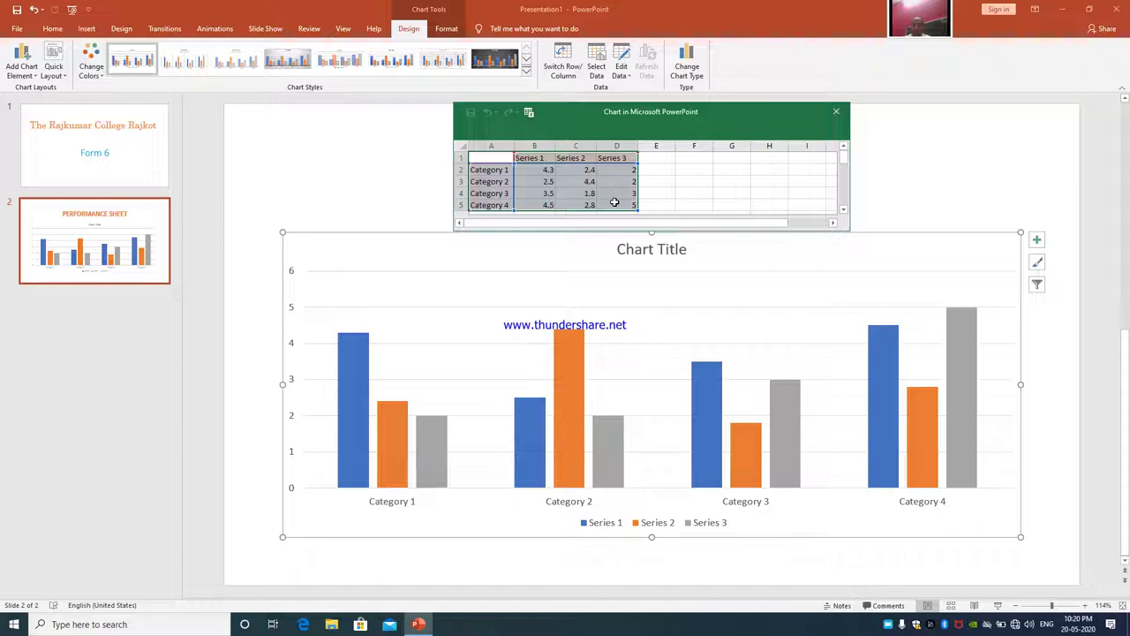
pyautogui.press('Delete')
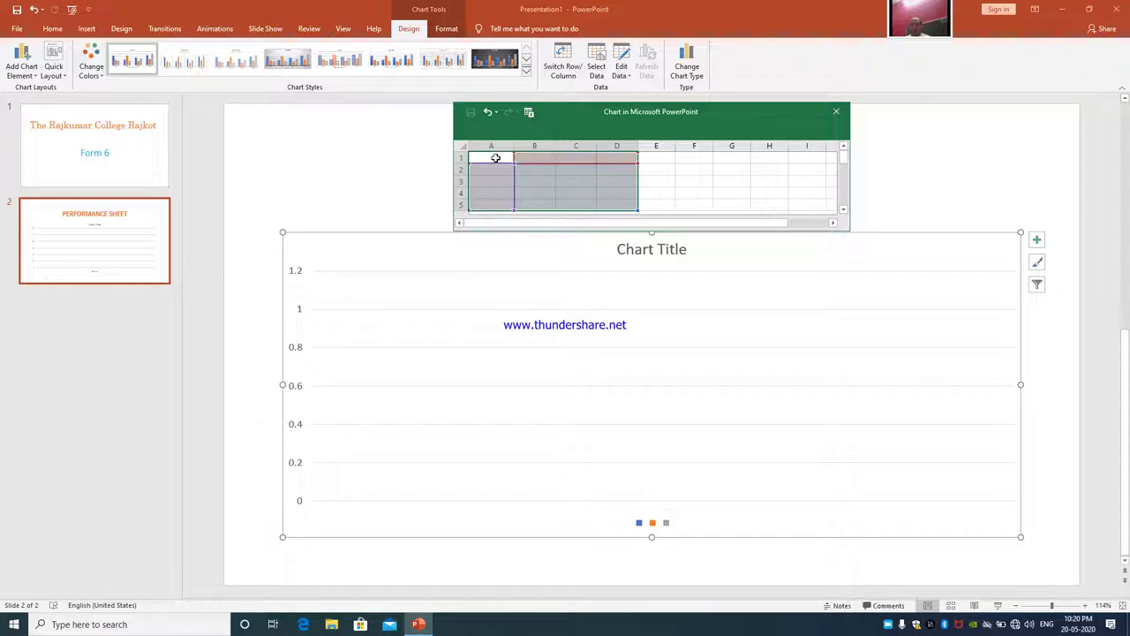
pyautogui.click(496, 157)
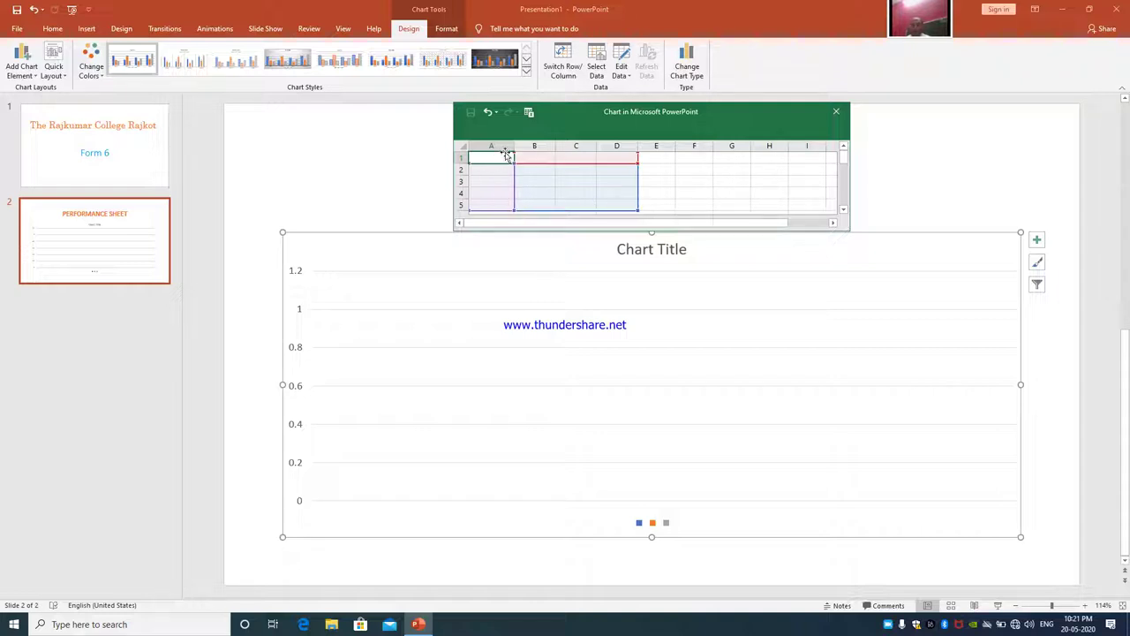
pyautogui.click(502, 146)
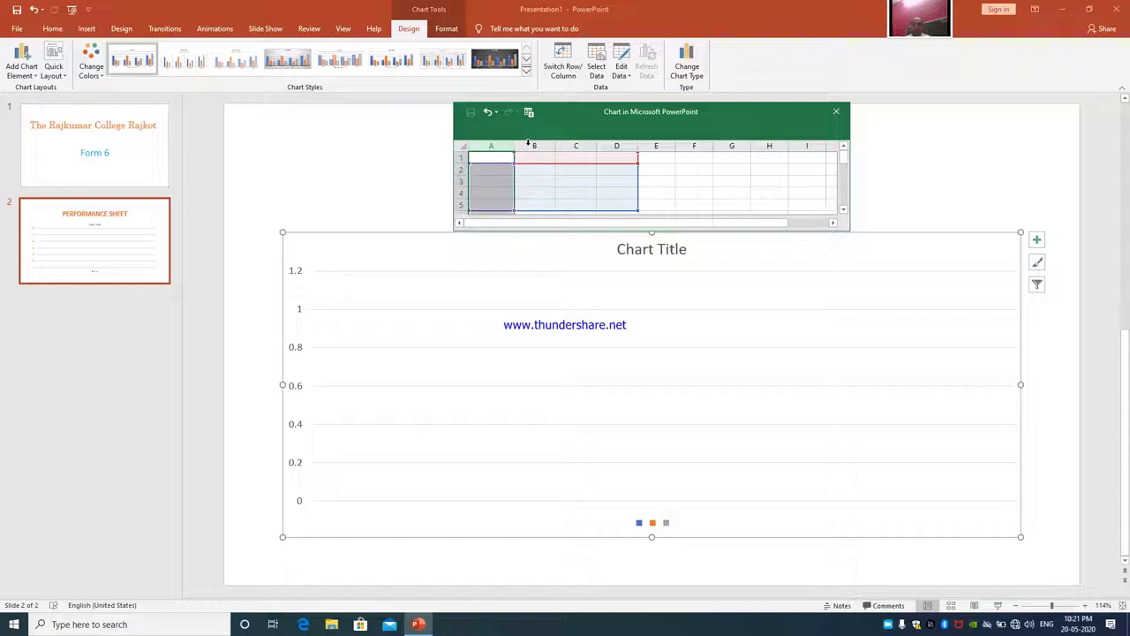
pyautogui.click(538, 144)
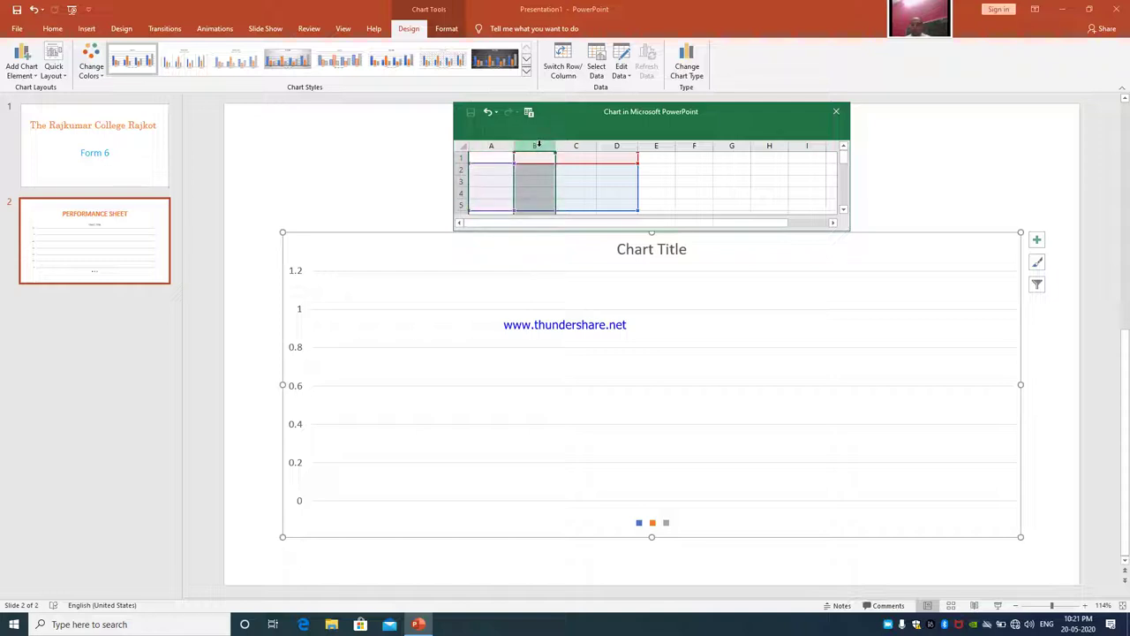
pyautogui.click(572, 144)
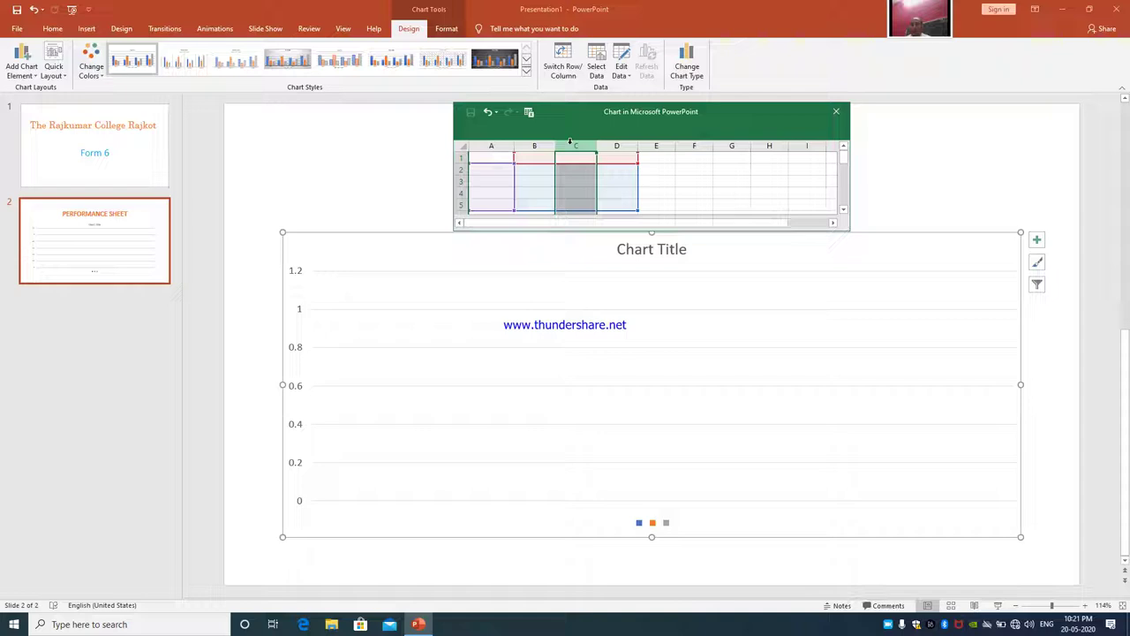
pyautogui.click(612, 144)
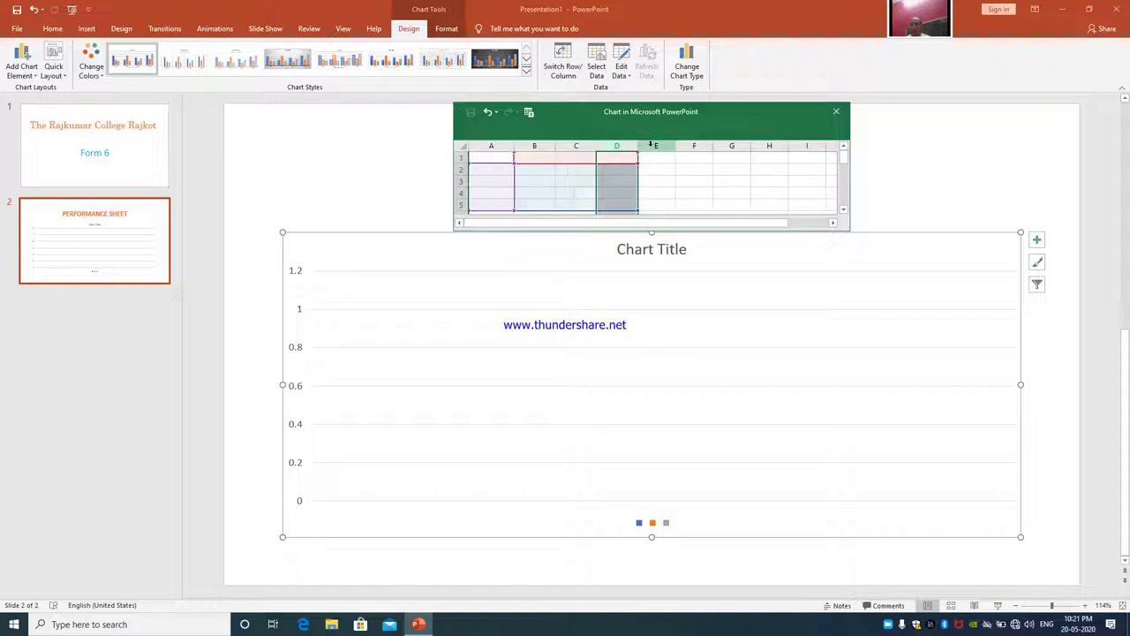
pyautogui.click(651, 145)
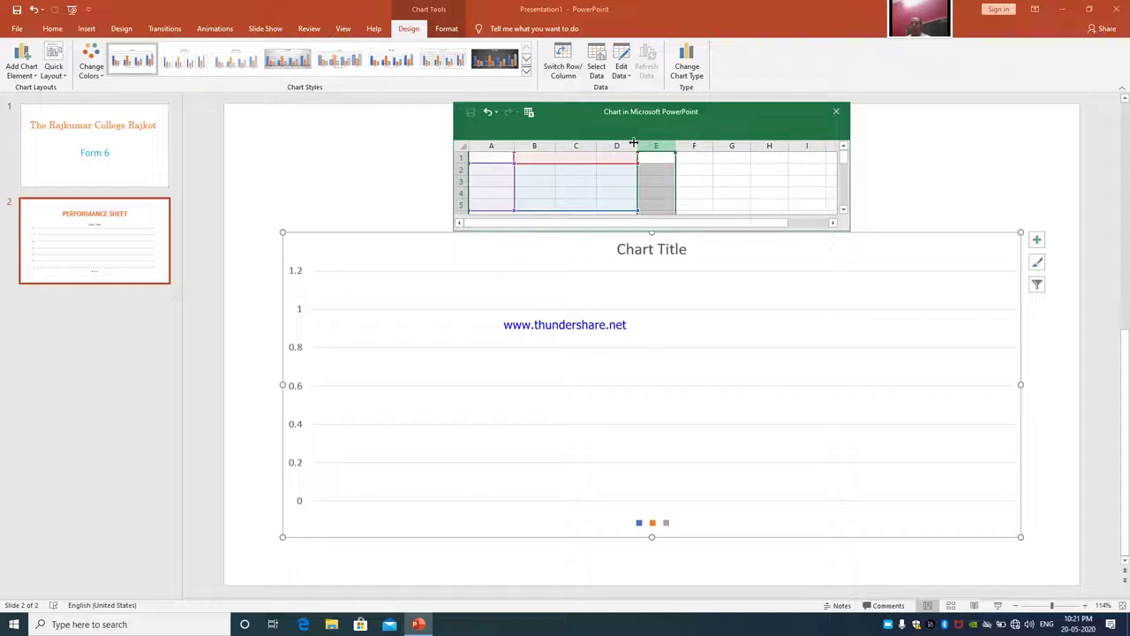
pyautogui.click(461, 158)
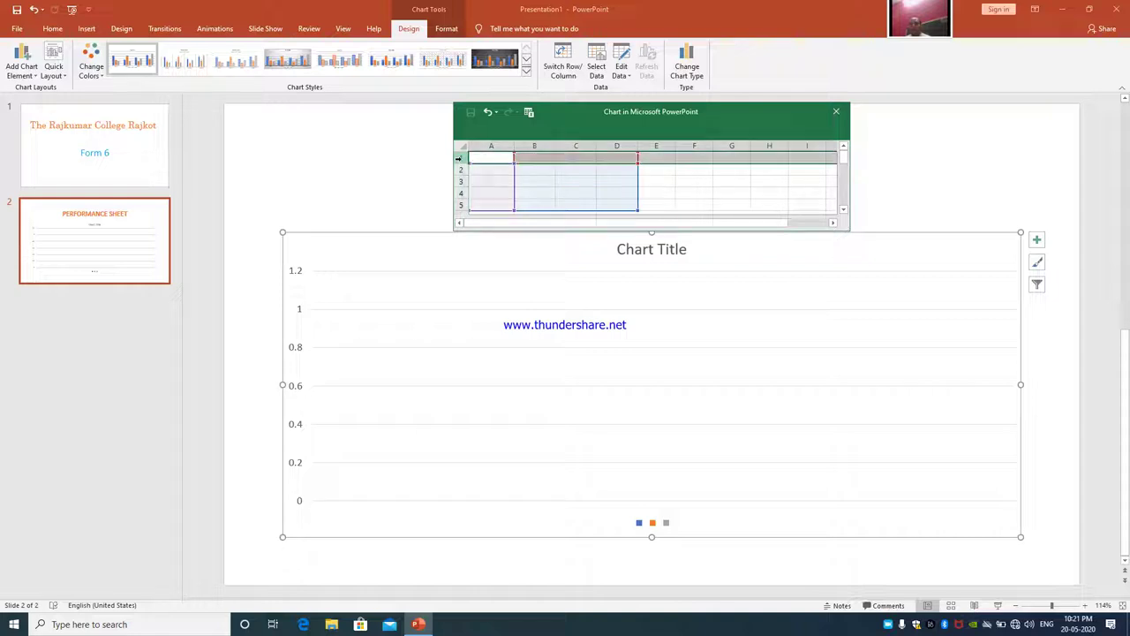
pyautogui.click(459, 169)
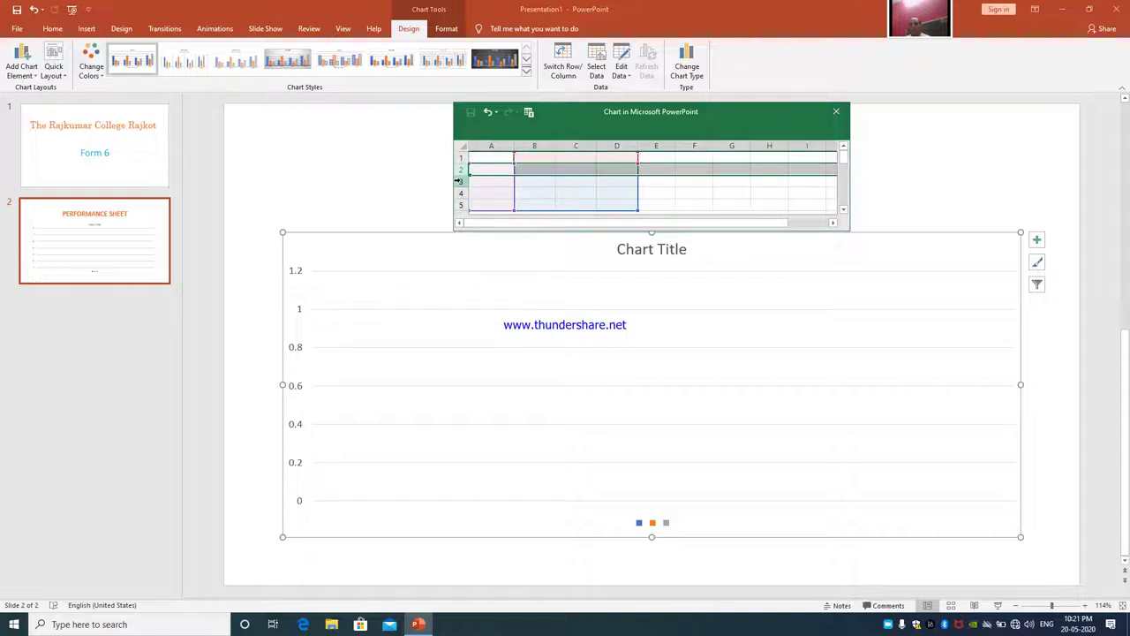
pyautogui.click(459, 181)
pyautogui.click(459, 192)
pyautogui.click(459, 204)
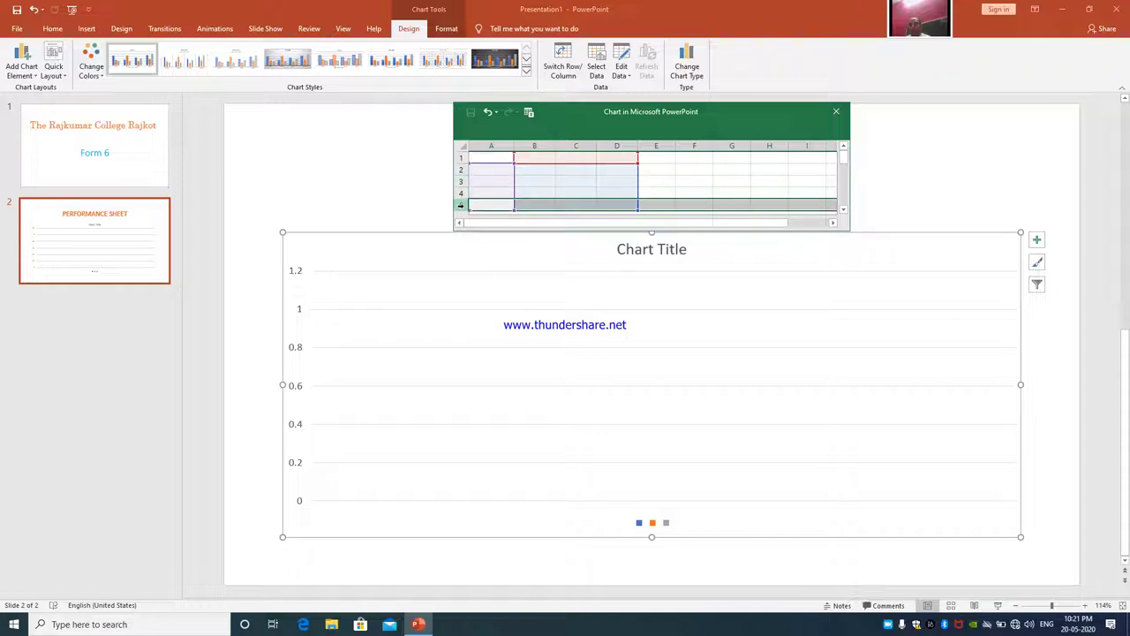
pyautogui.moveTo(461, 185); pyautogui.dragTo(461, 174)
pyautogui.click(507, 158)
pyautogui.click(525, 158)
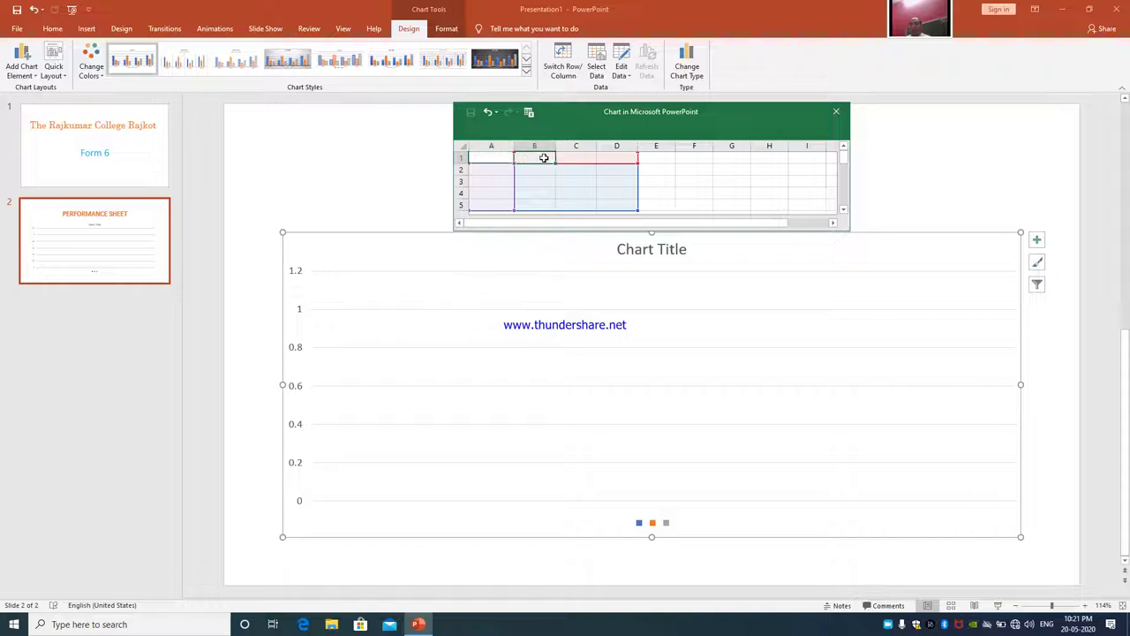
pyautogui.click(588, 157)
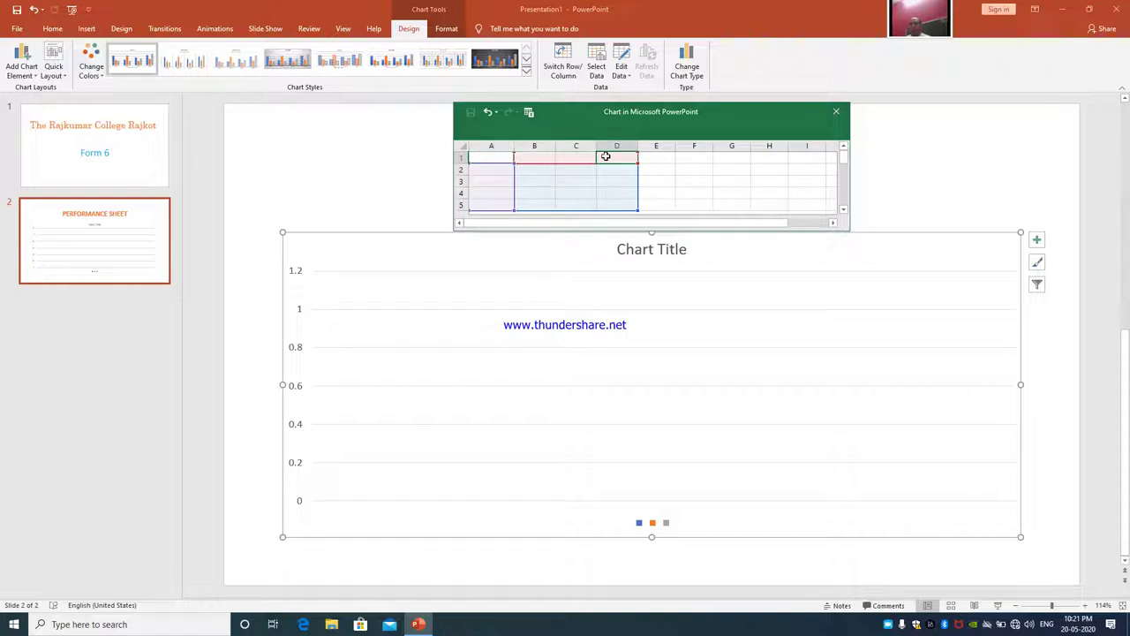
pyautogui.click(490, 156)
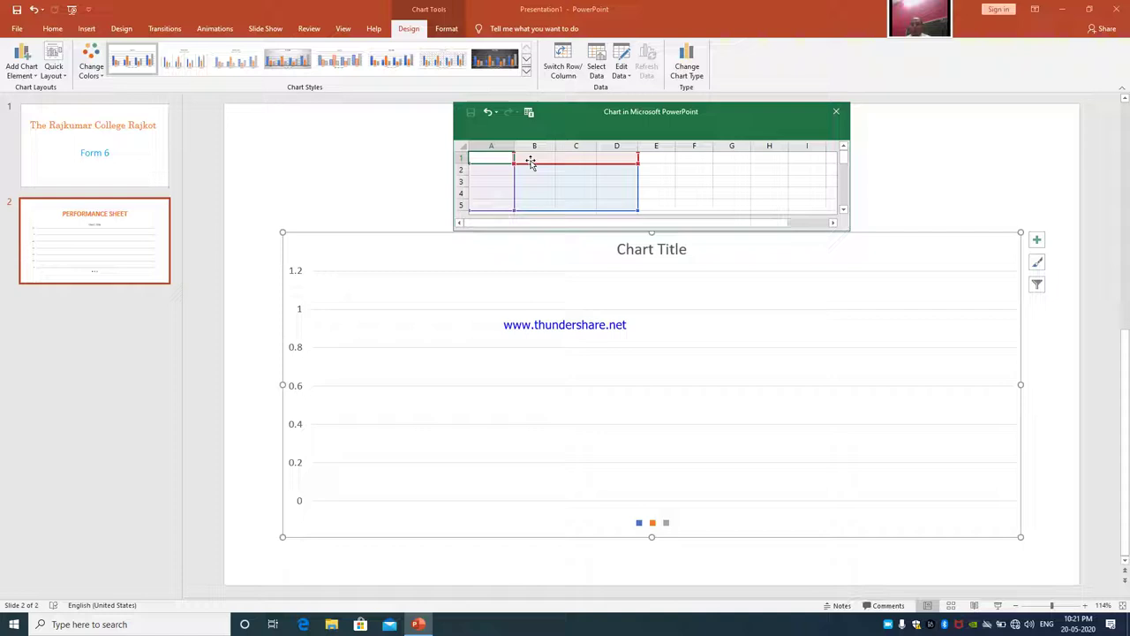
pyautogui.click(533, 159)
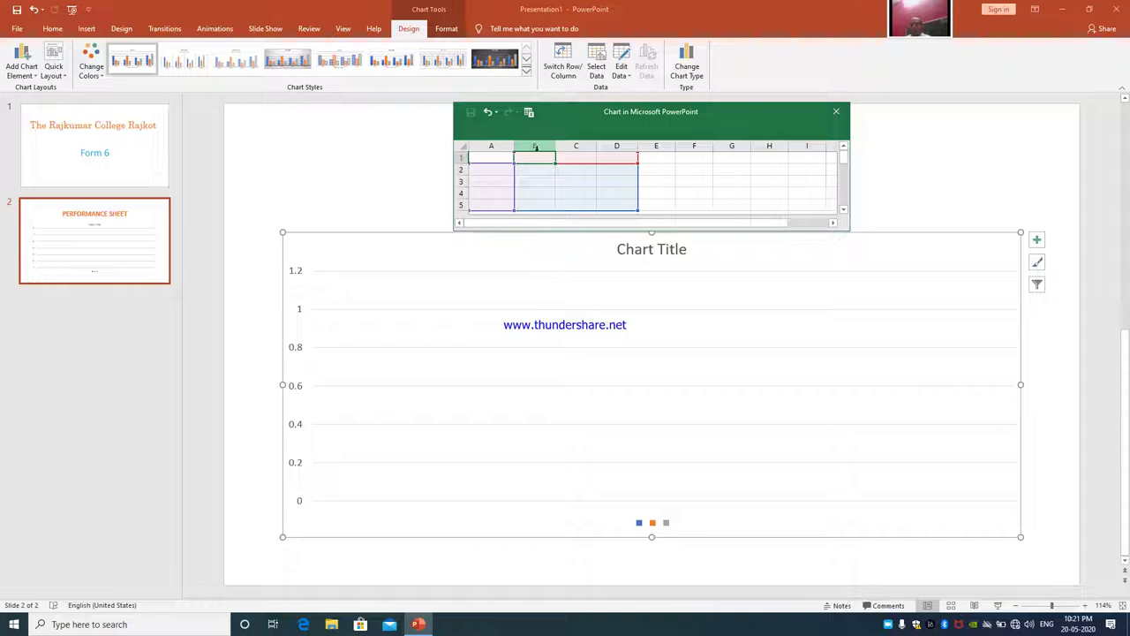
pyautogui.click(490, 156)
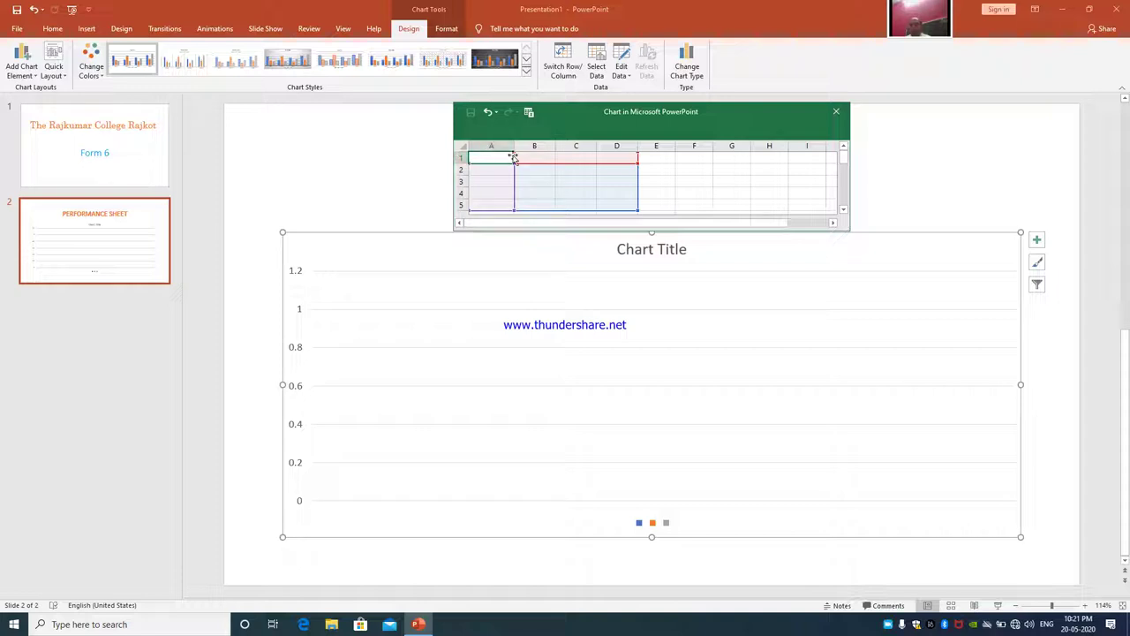
pyautogui.click(612, 157)
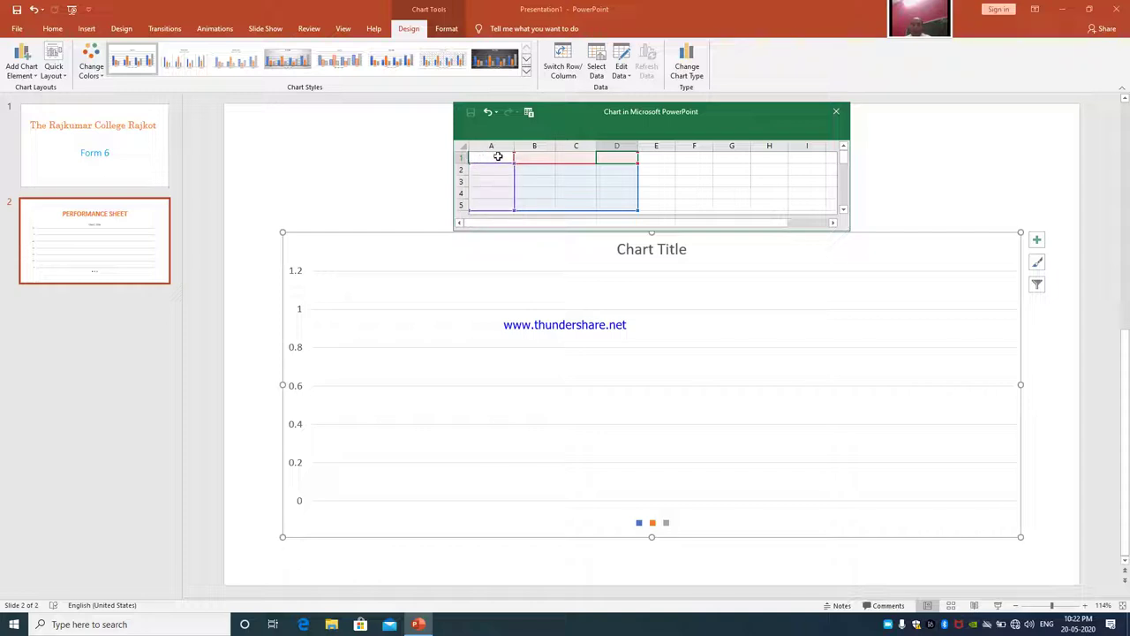
# Step: Enter the headers NAME in A1 and Physics in B1 of the chart data
pyautogui.click(498, 156)
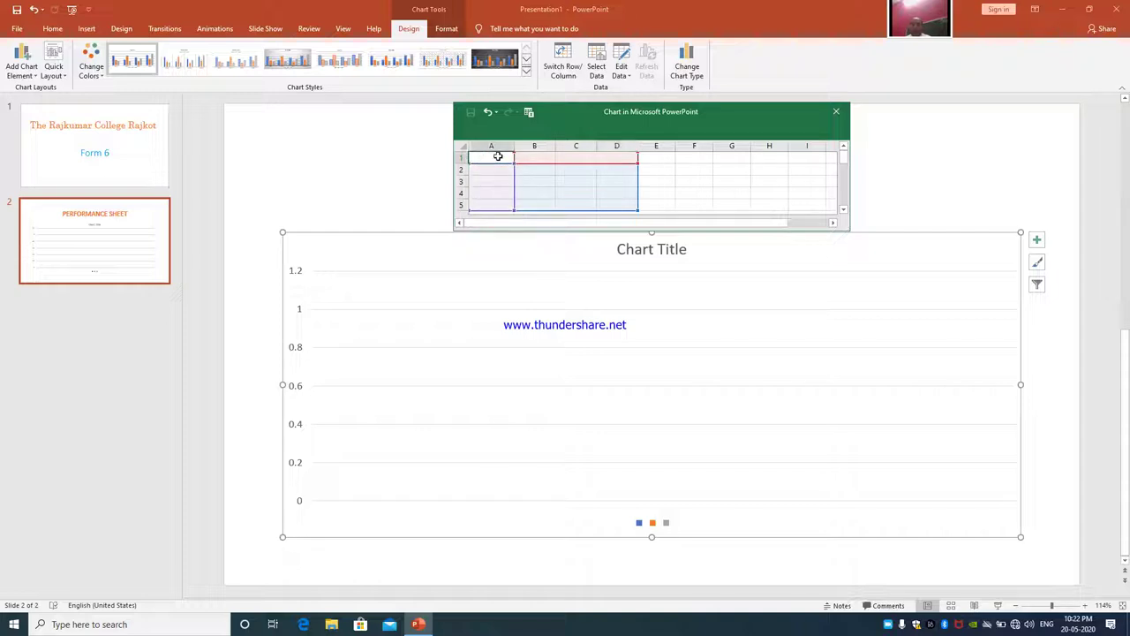
pyautogui.write('n')
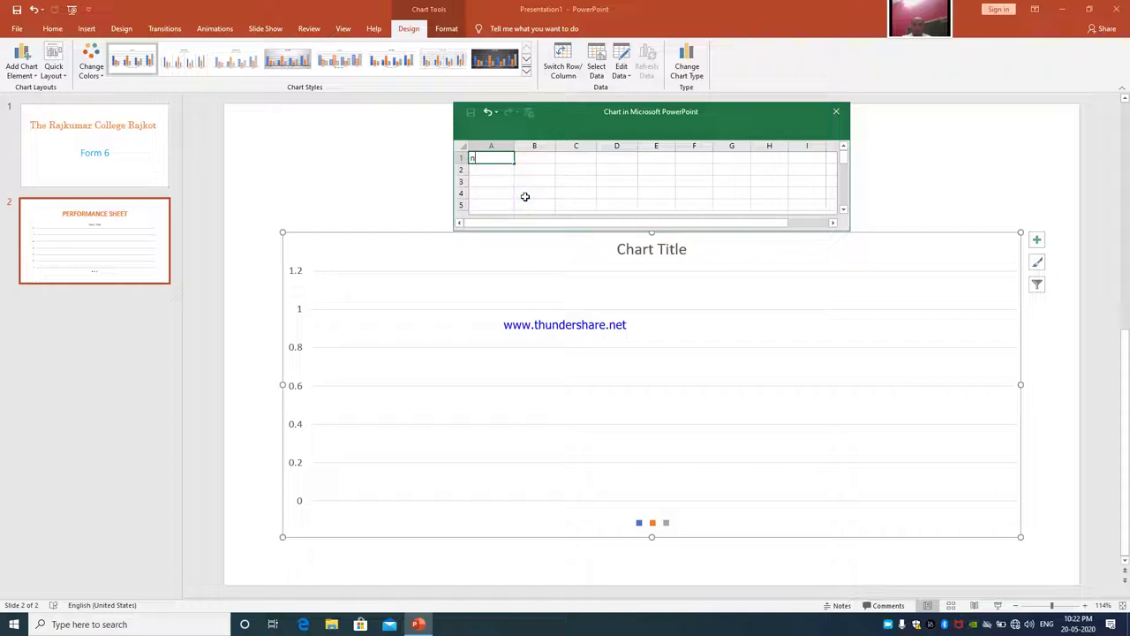
pyautogui.press('BackSpace')
pyautogui.write('n')
pyautogui.press('BackSpace')
pyautogui.write('NAME')
pyautogui.press('Tab')
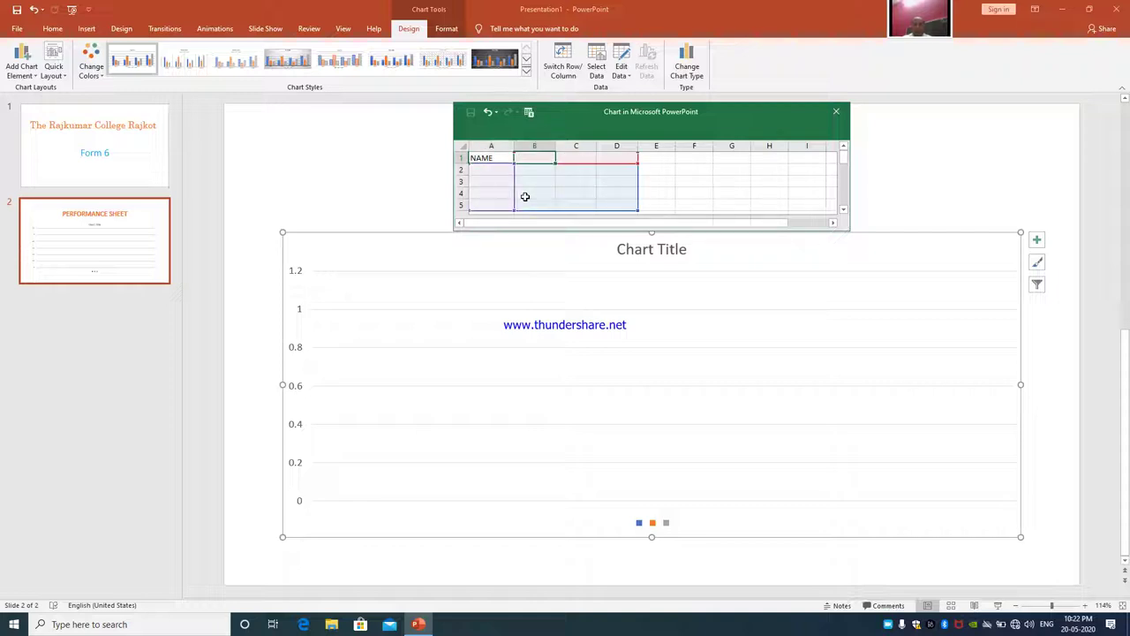
pyautogui.write('p')
pyautogui.press('BackSpace')
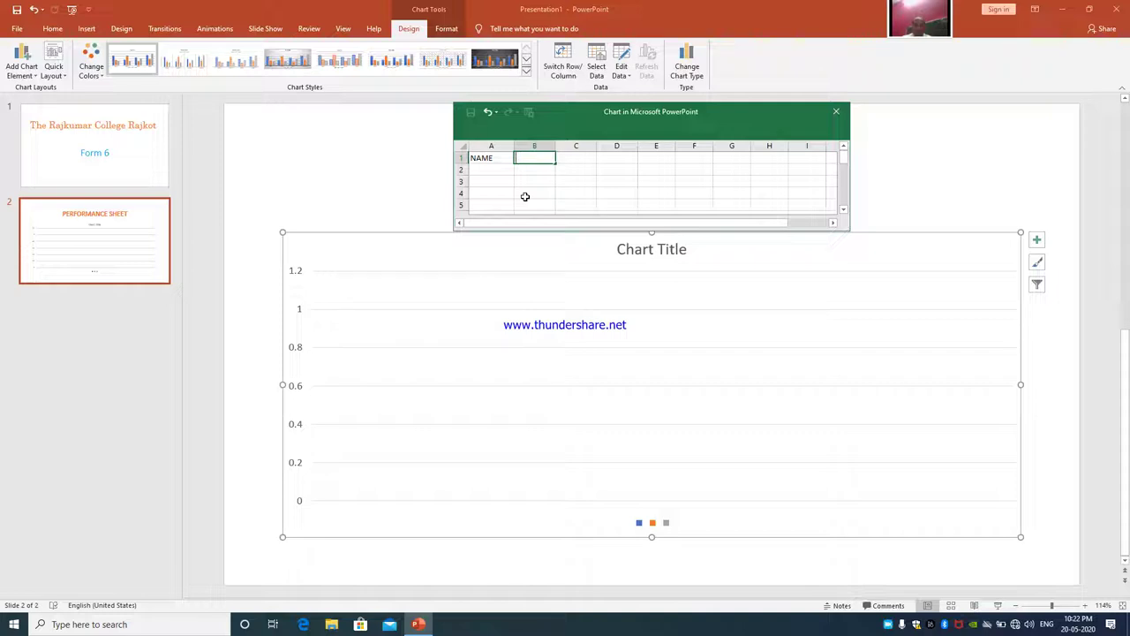
pyautogui.write('Physics')
pyautogui.press('Tab')
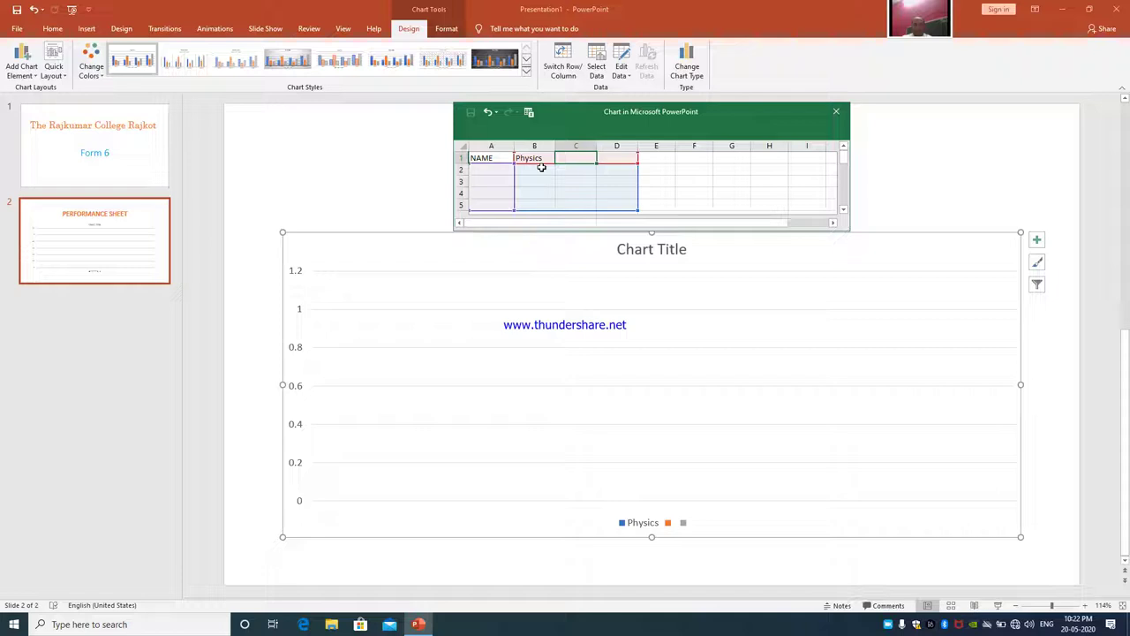
# Step: Enter the headers Chemistry in C1 and Biology in D1
pyautogui.write('Ch')
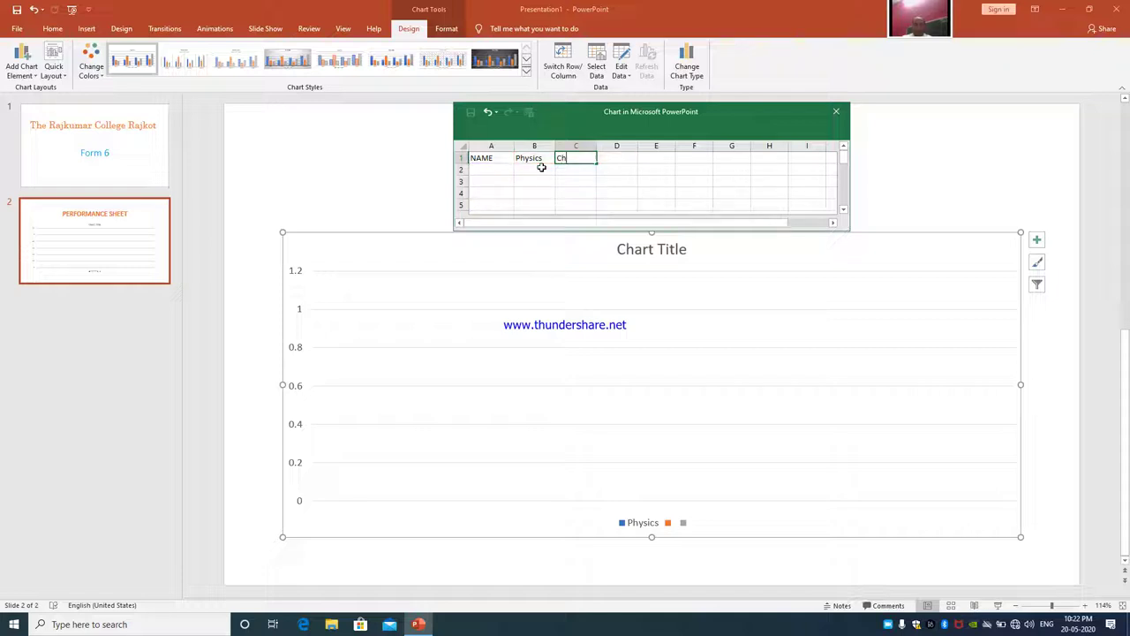
pyautogui.write('mi')
pyautogui.press('BackSpace')
pyautogui.press('BackSpace')
pyautogui.press('BackSpace')
pyautogui.write('hemistry')
pyautogui.press('Tab')
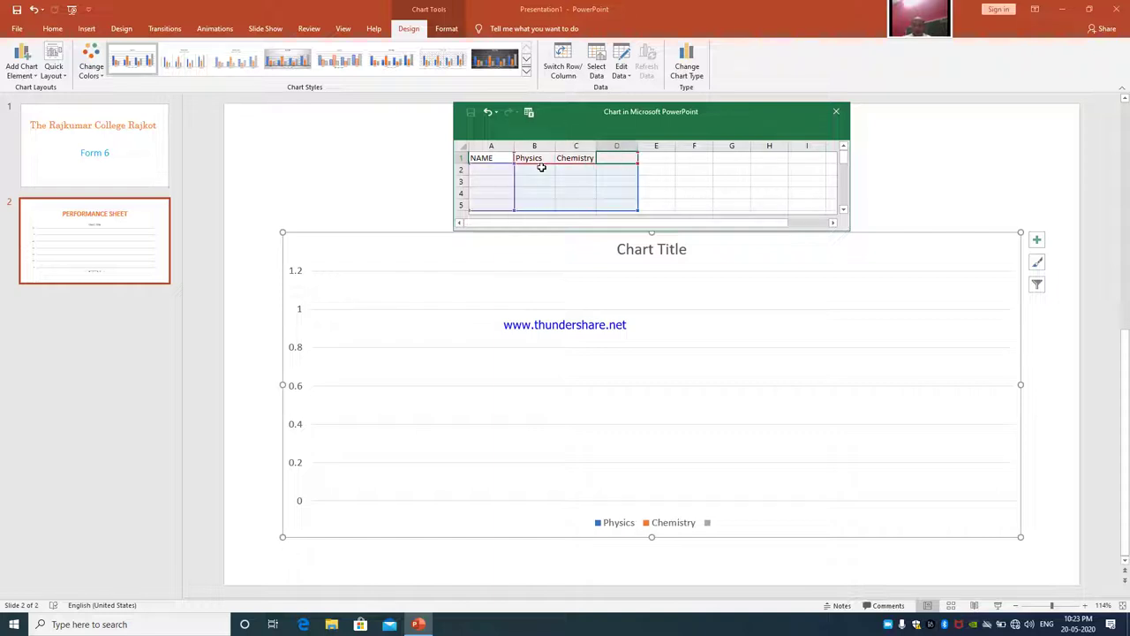
pyautogui.write('Biology')
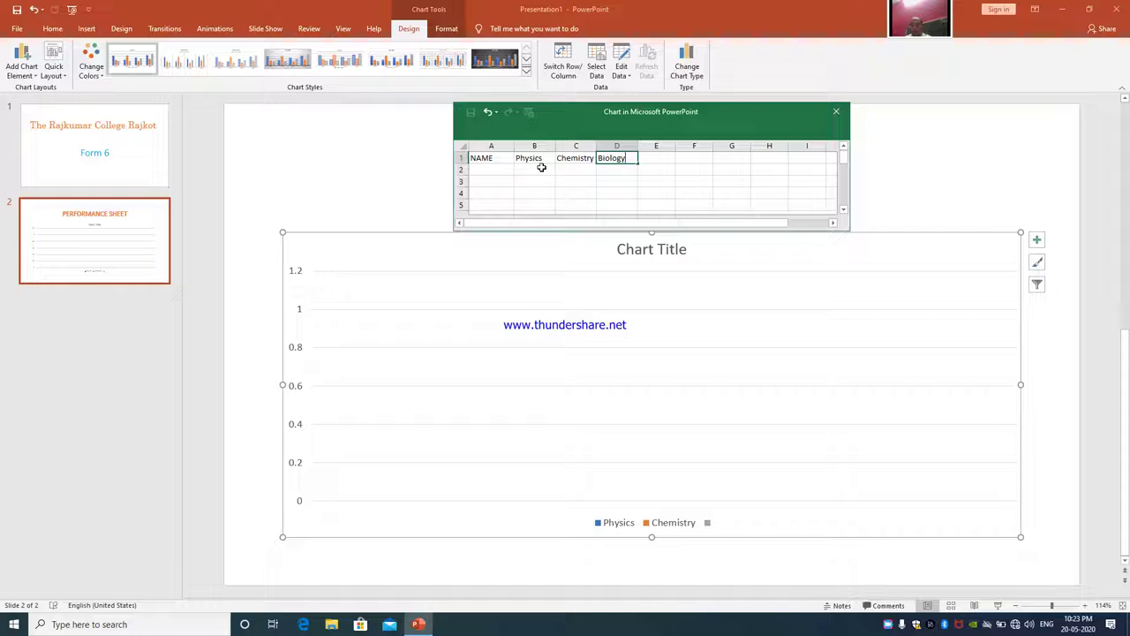
pyautogui.press('Return')
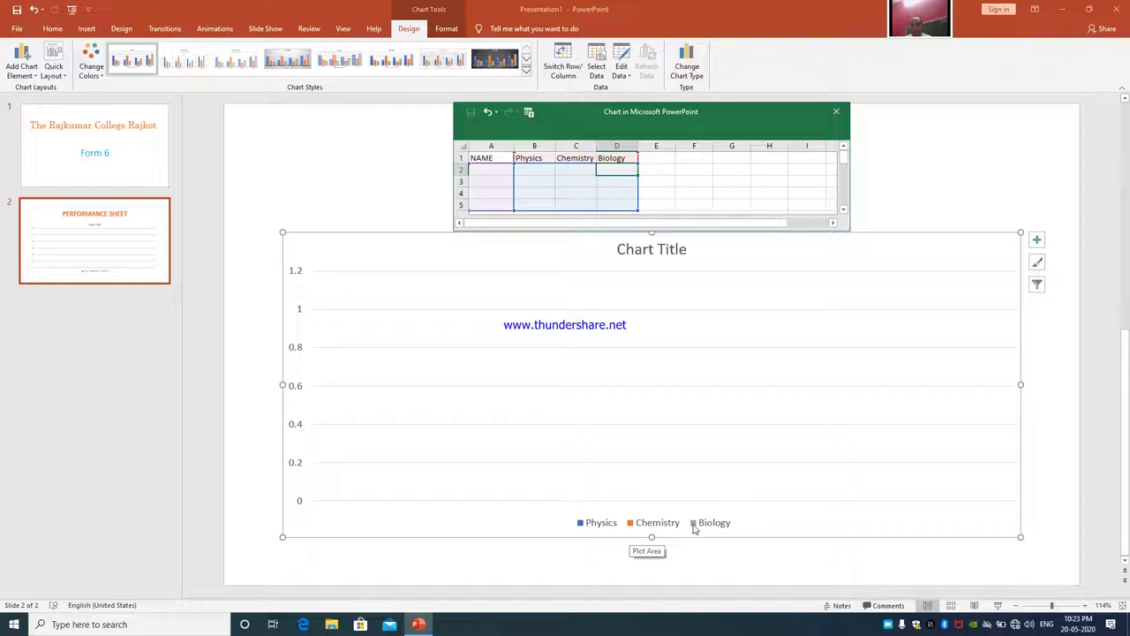
pyautogui.click(490, 169)
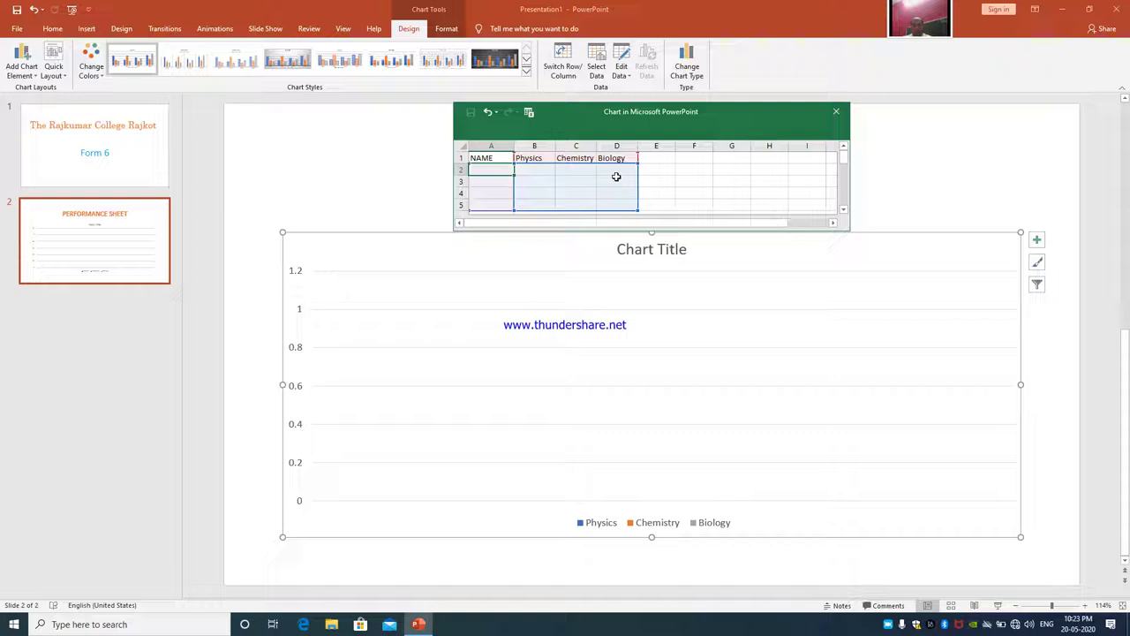
# Step: Enter the four student names in cells A2 through A5 of the chart data
pyautogui.write('Arisha')
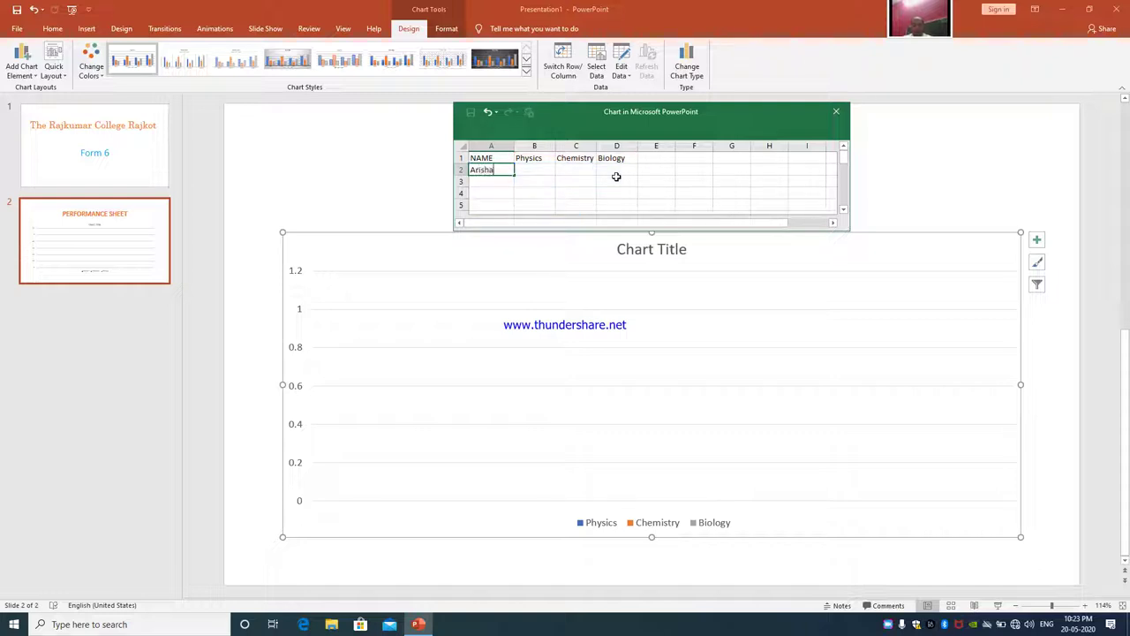
pyautogui.press('Return')
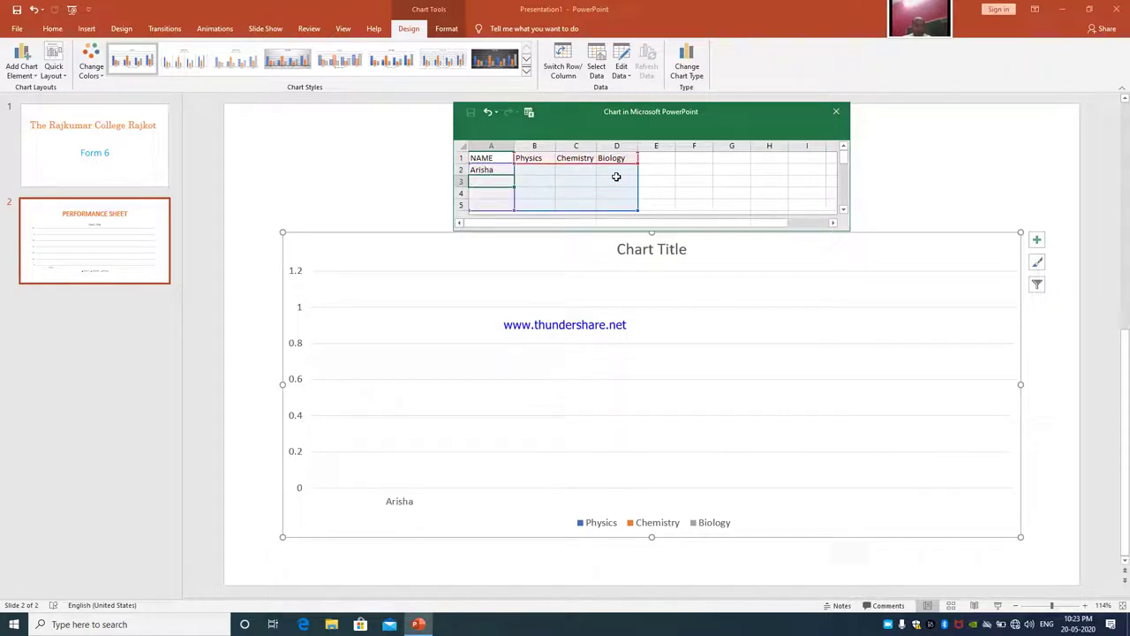
pyautogui.write('Navin')
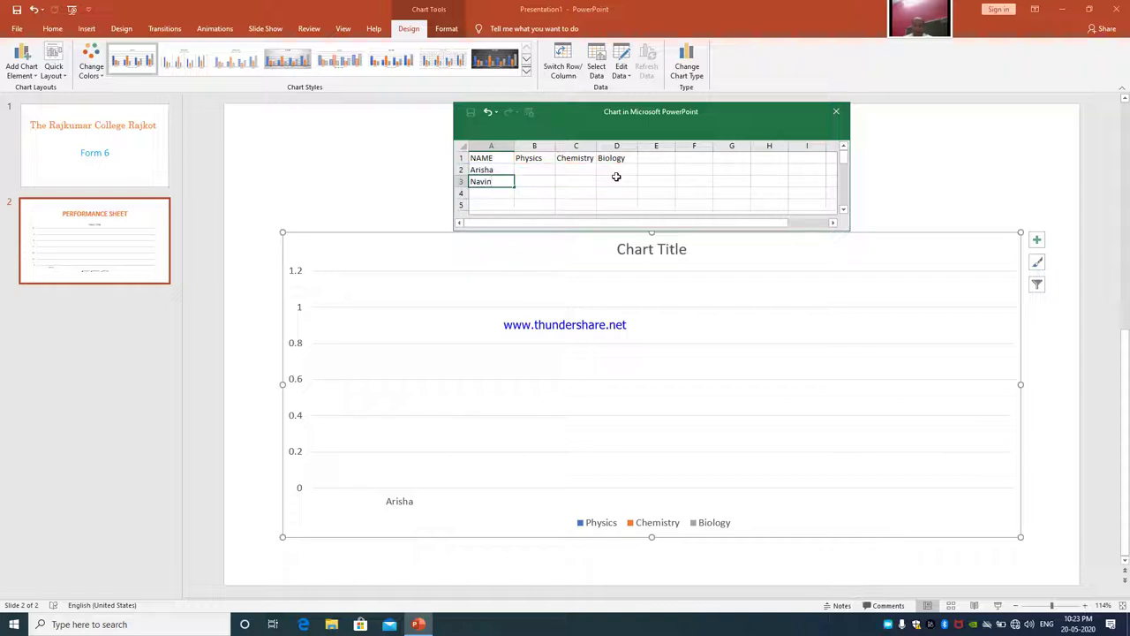
pyautogui.press('Return')
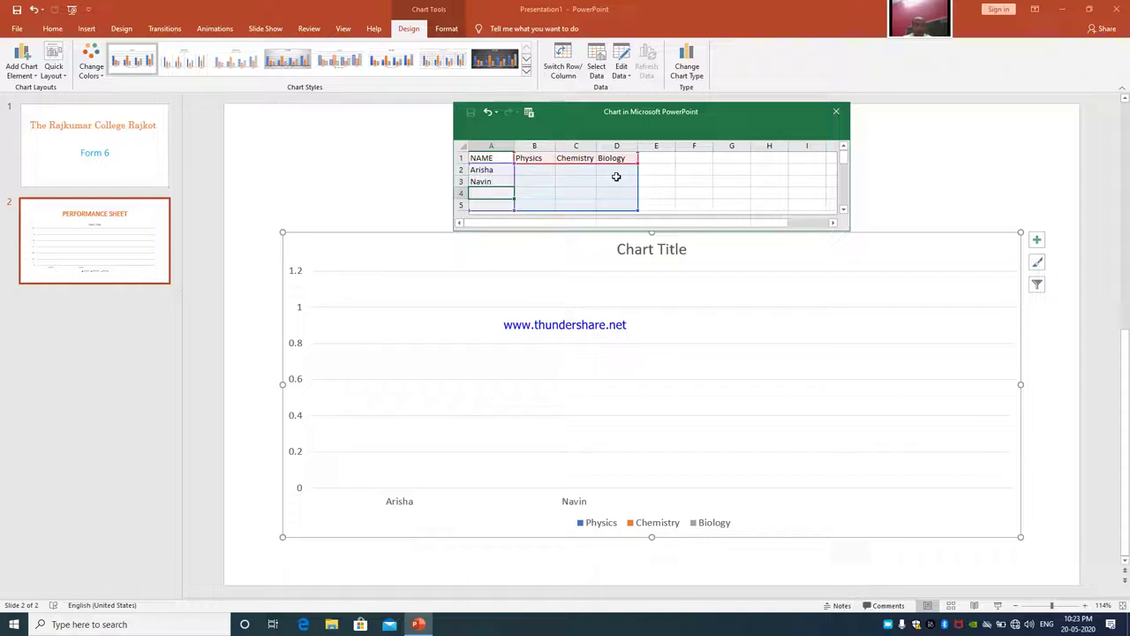
pyautogui.write('Rifhima')
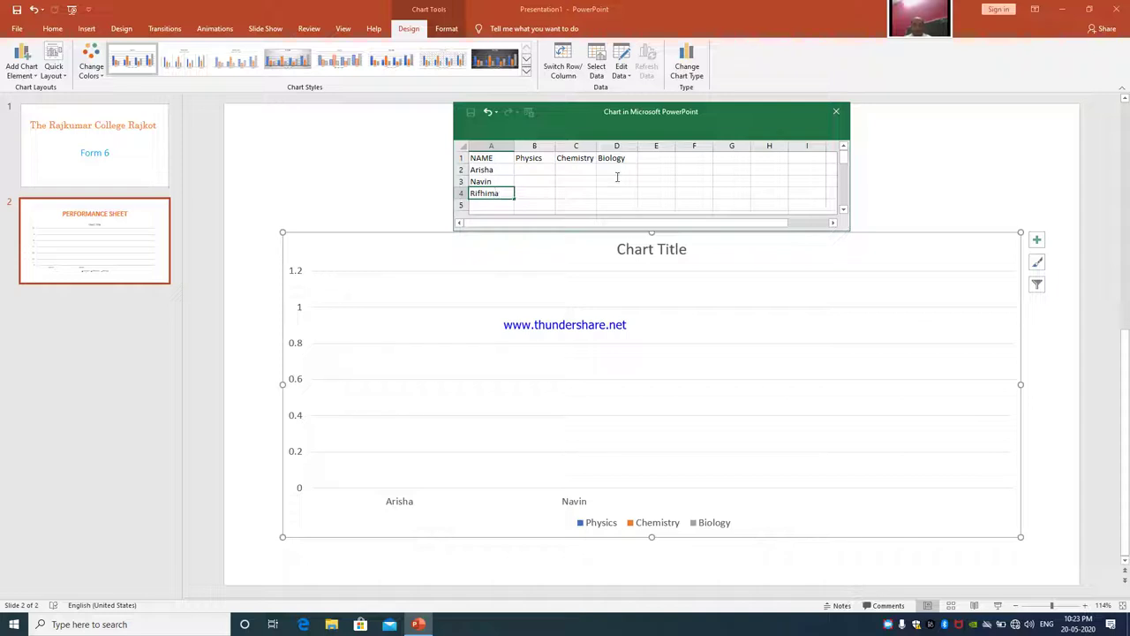
pyautogui.press('Return')
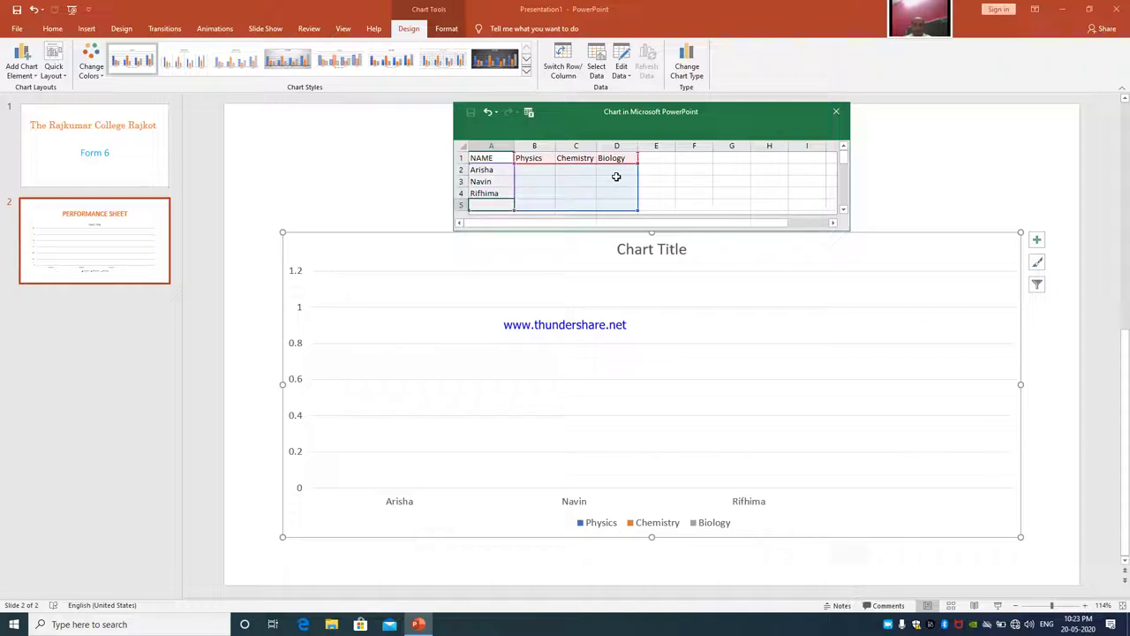
pyautogui.write('Kabir')
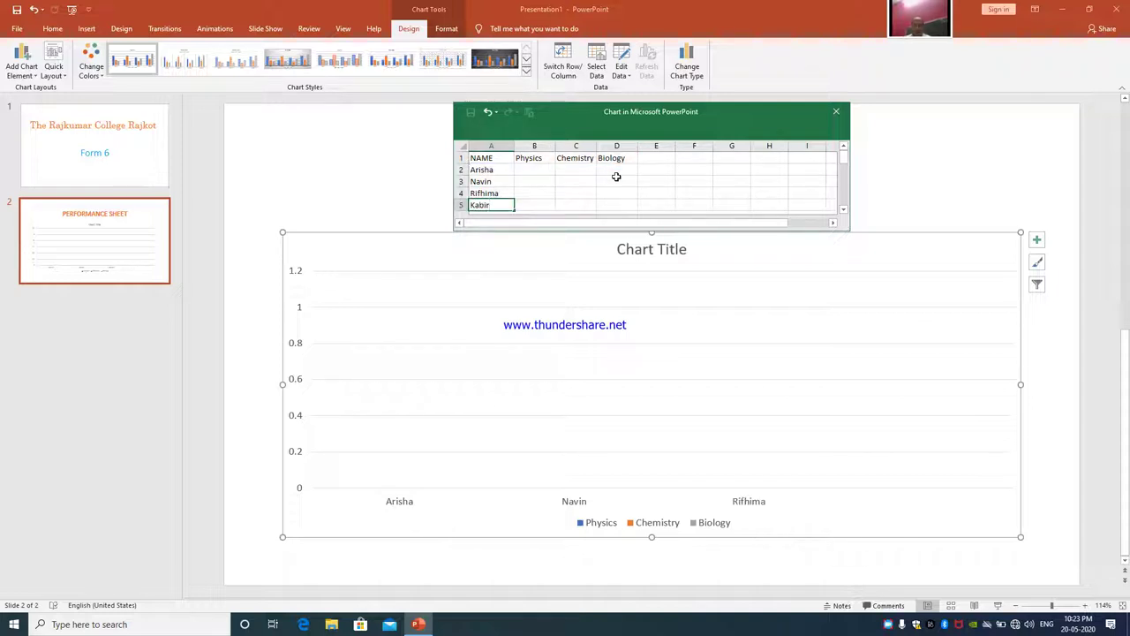
pyautogui.press('Tab')
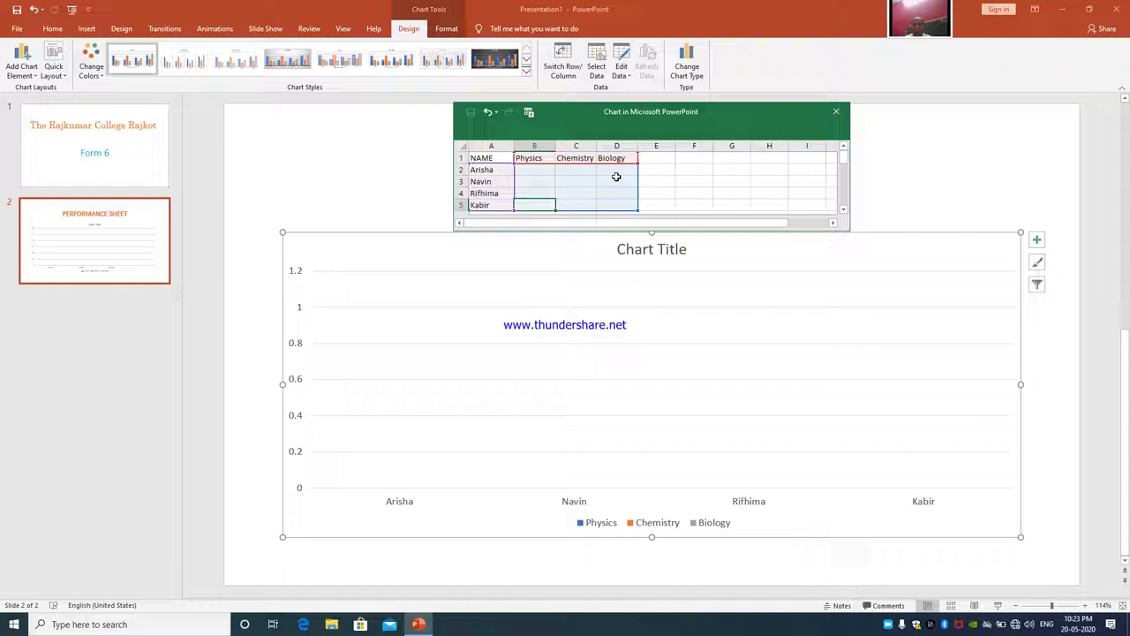
pyautogui.press('Up')
pyautogui.press('Up')
pyautogui.press('Up')
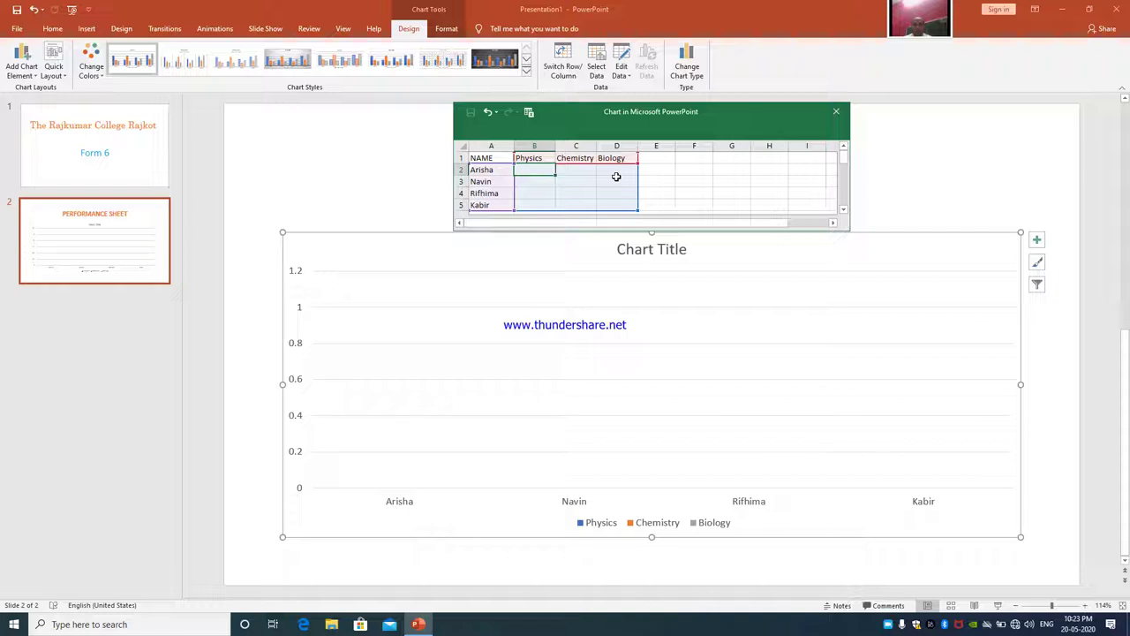
# Step: Enter the first student's marks: 76 Physics, 99 Chemistry, 80 Biology
pyautogui.write('76')
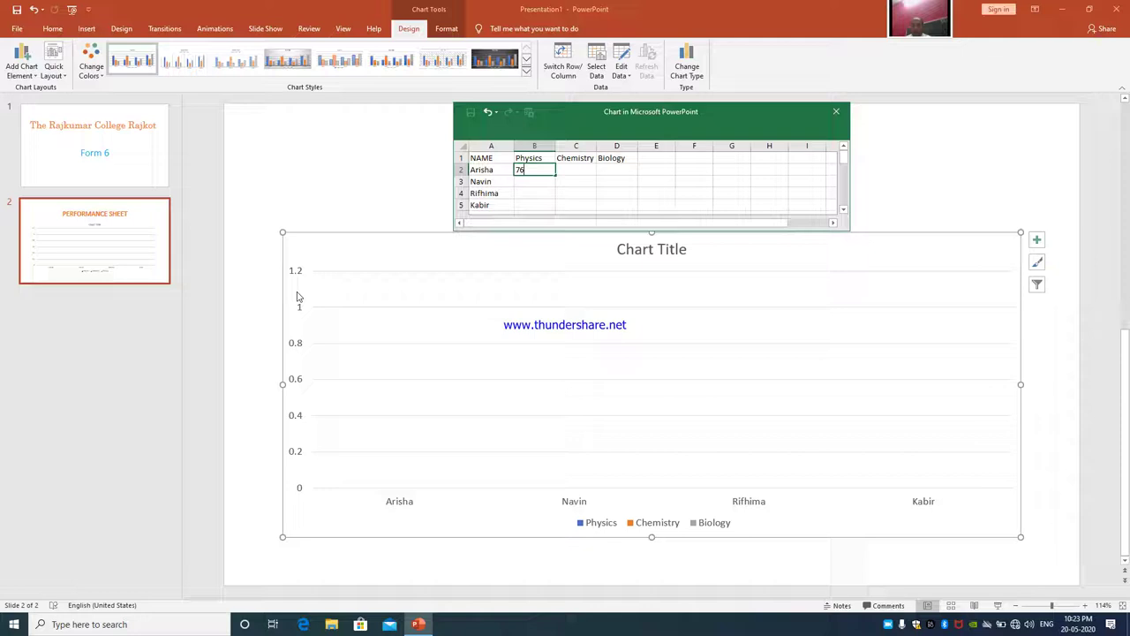
pyautogui.press('Return')
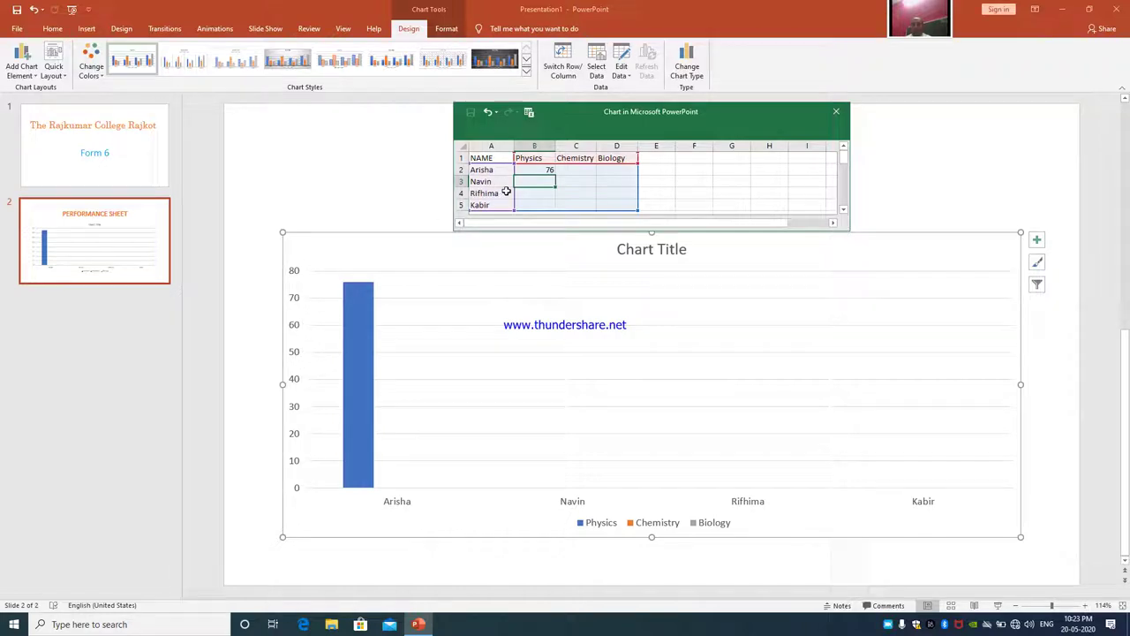
pyautogui.click(567, 170)
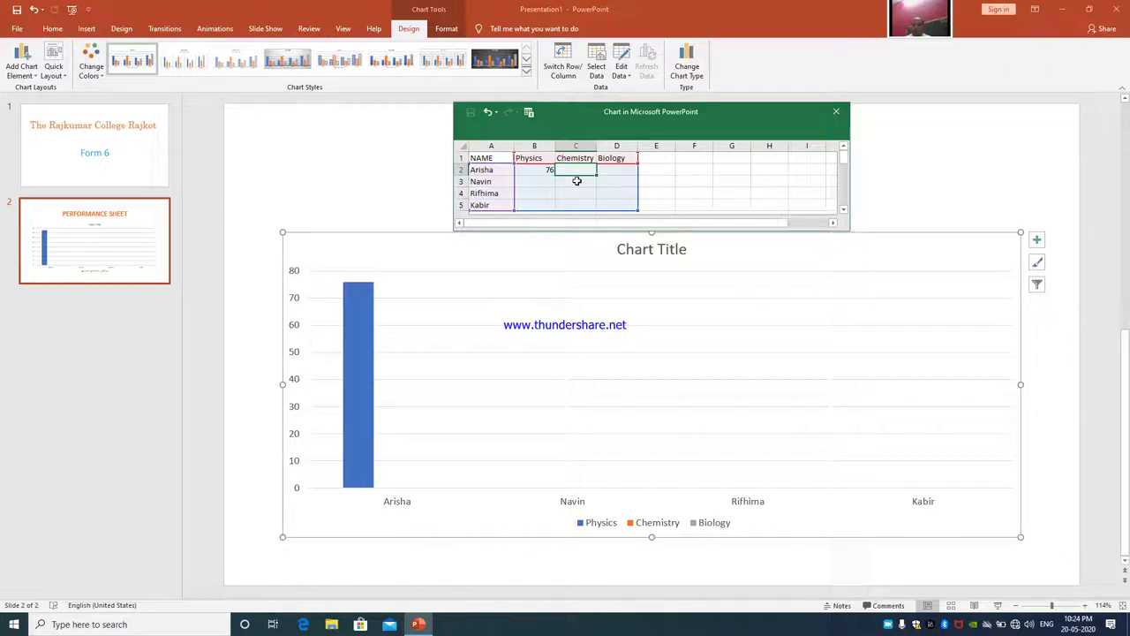
pyautogui.write('99')
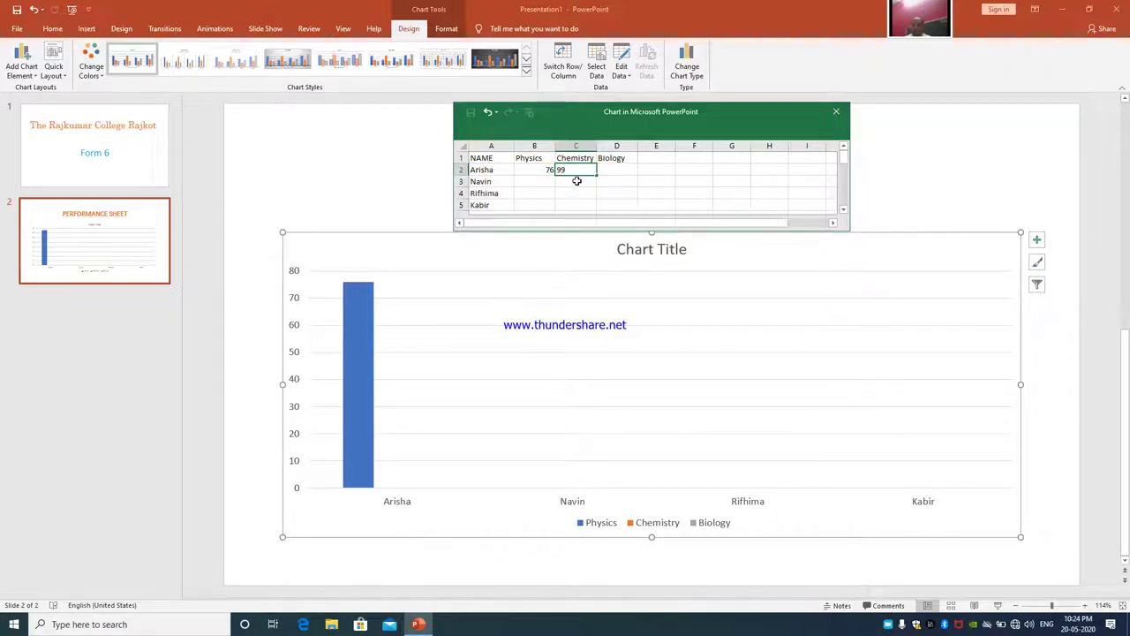
pyautogui.press('Tab')
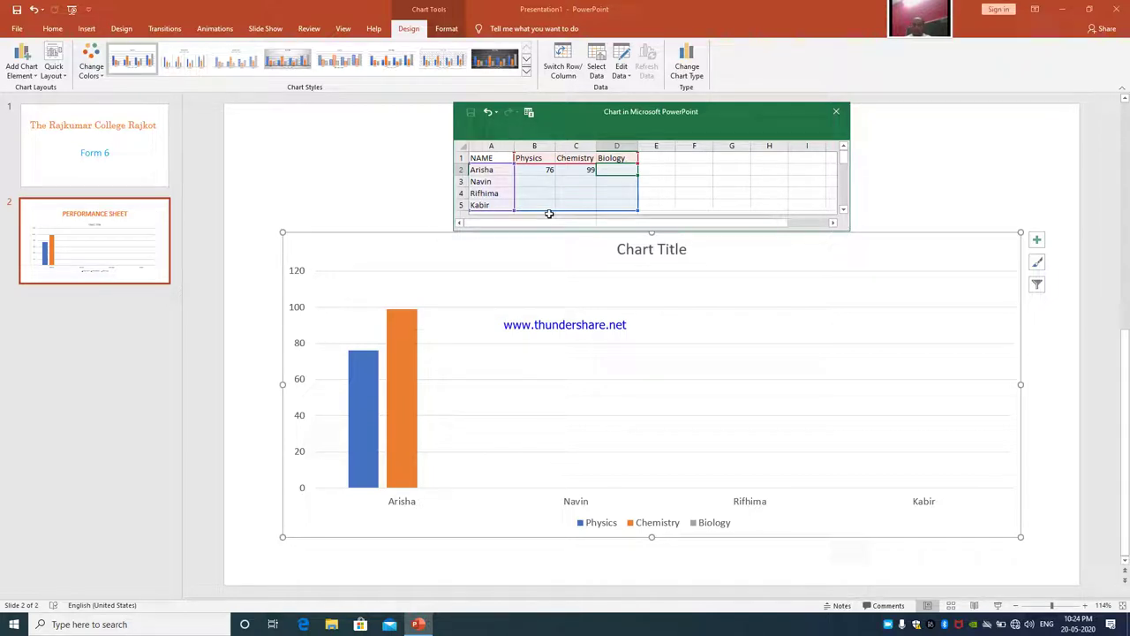
pyautogui.write('80')
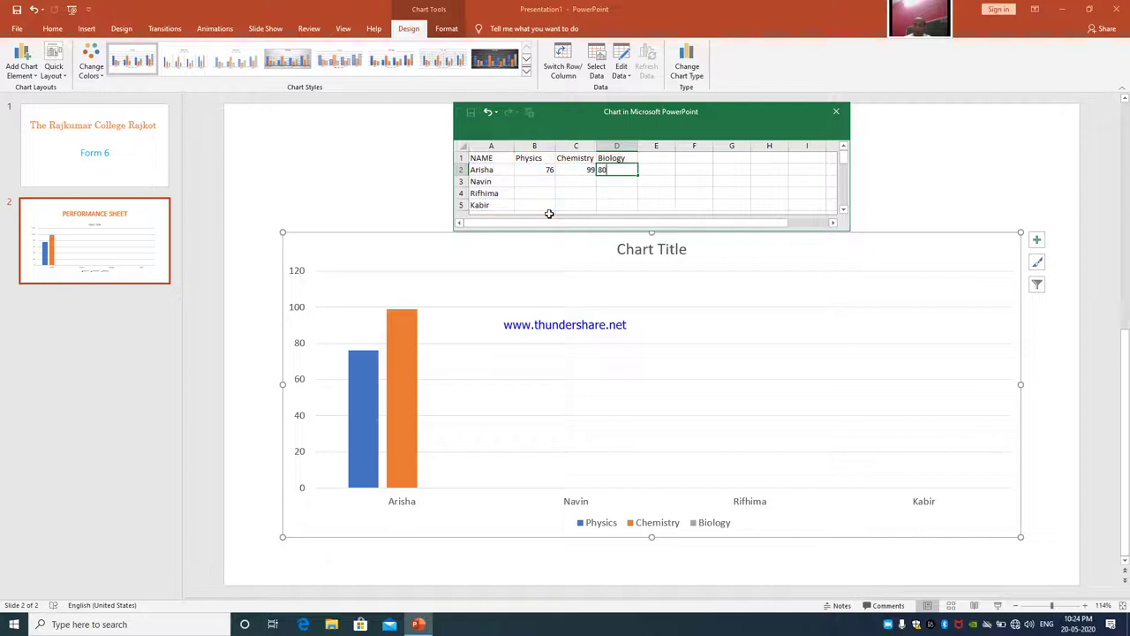
pyautogui.press('Return')
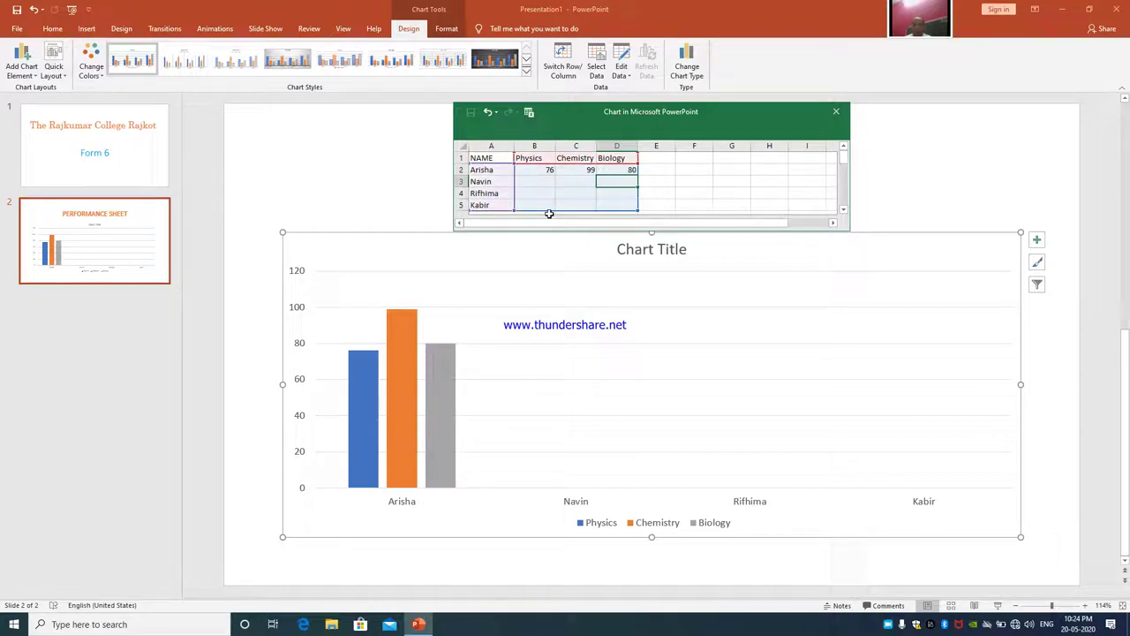
# Step: Enter the second student's marks: 75 Physics, 85 Chemistry, 79 Biology
pyautogui.press('Left')
pyautogui.press('Left')
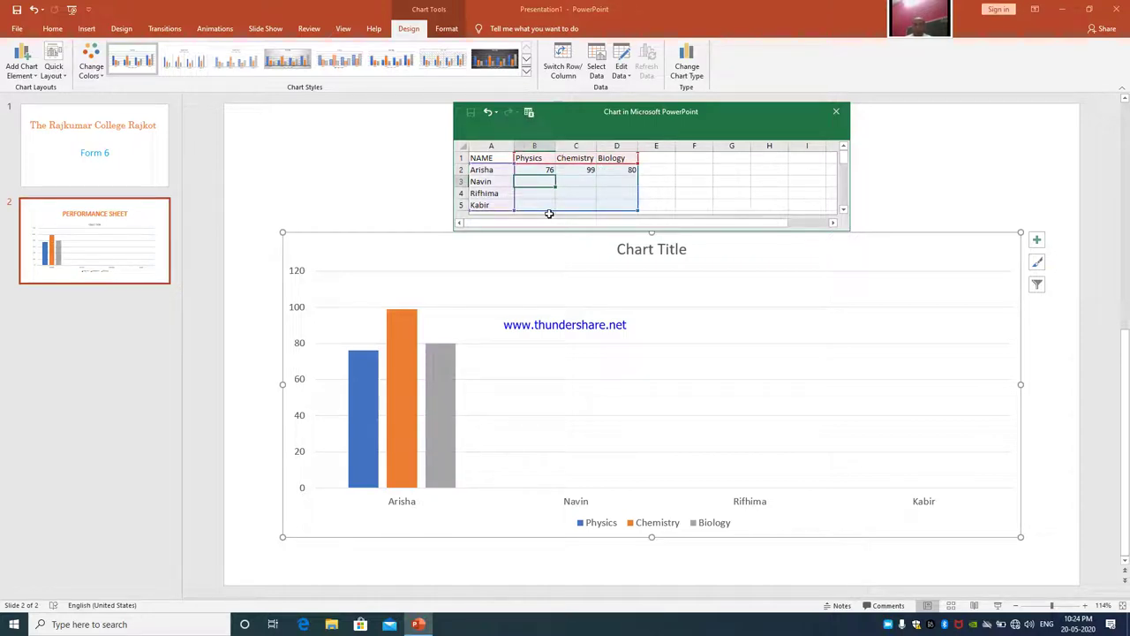
pyautogui.write('75')
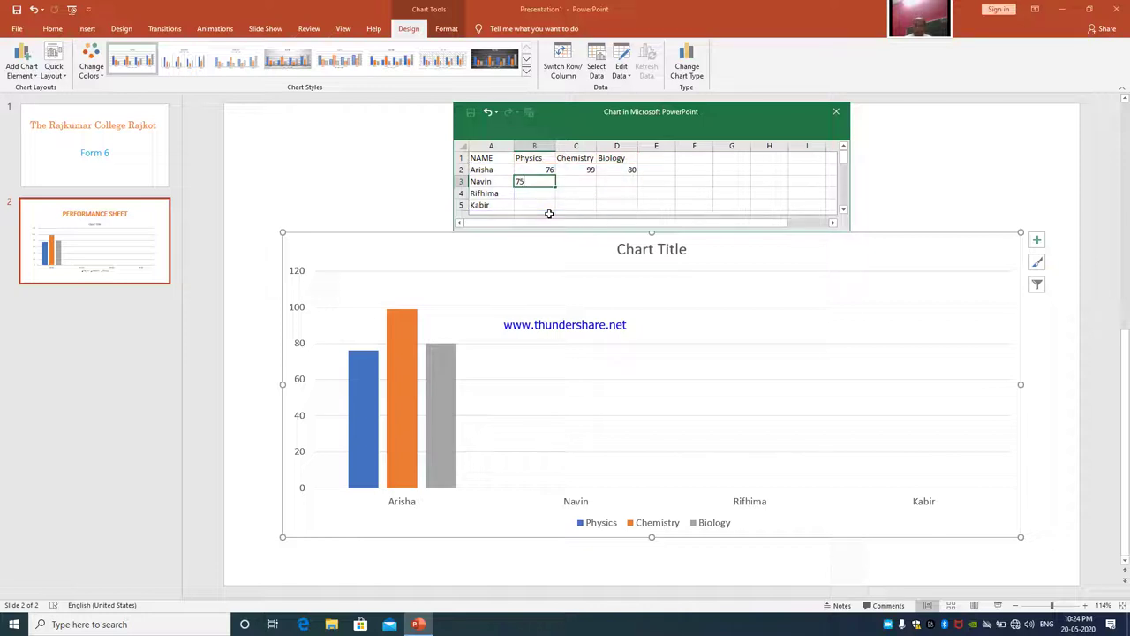
pyautogui.press('Tab')
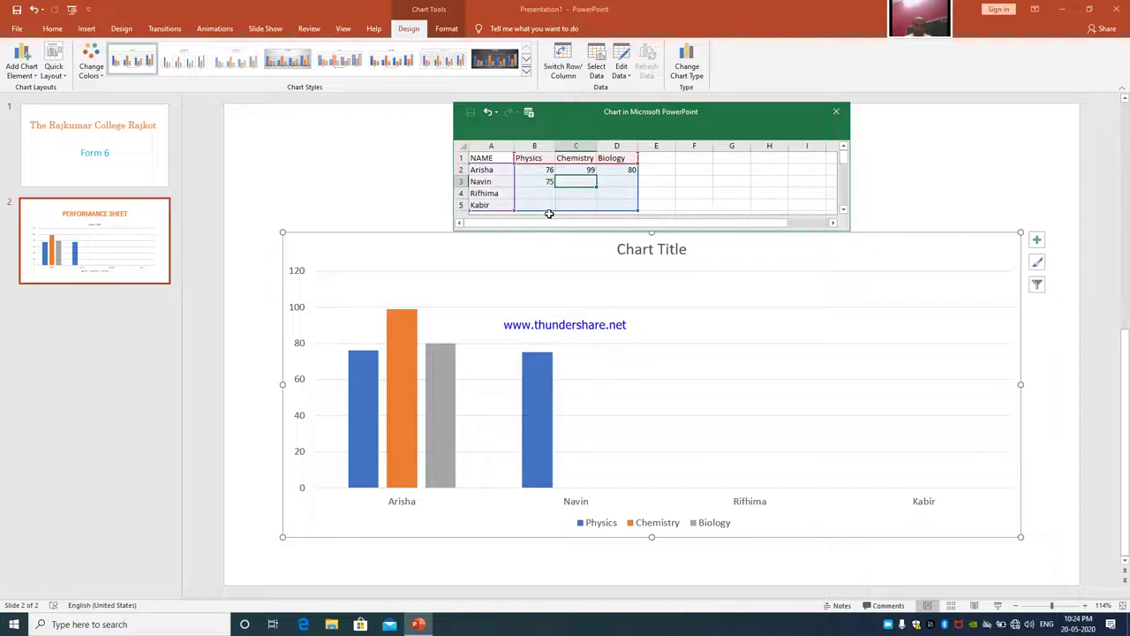
pyautogui.write('85')
pyautogui.press('Tab')
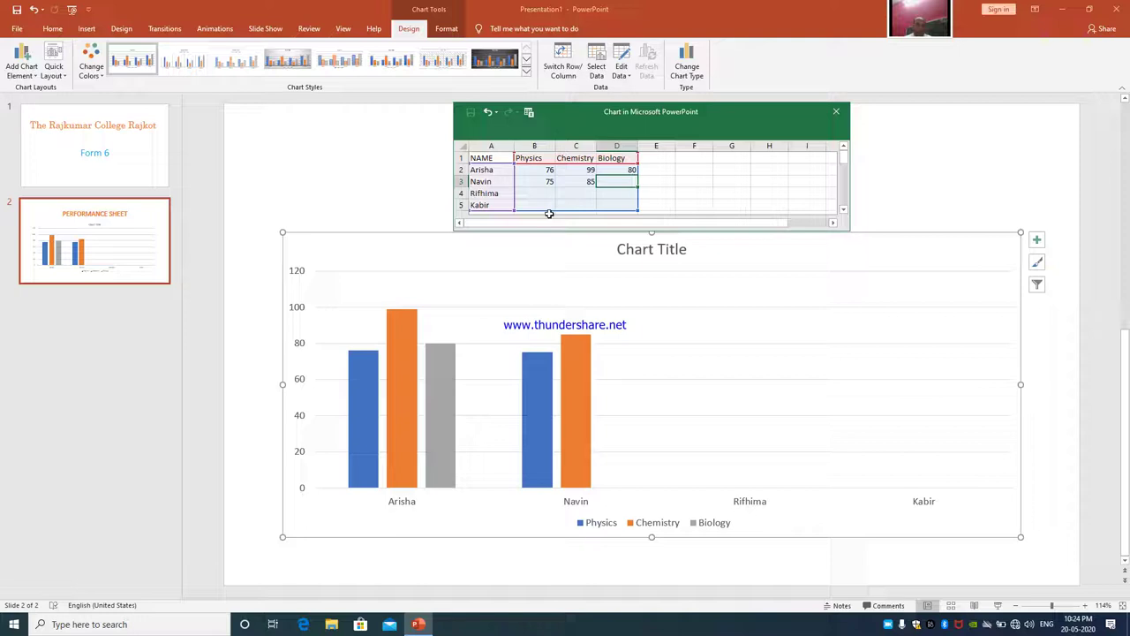
pyautogui.write('79')
pyautogui.press('Return')
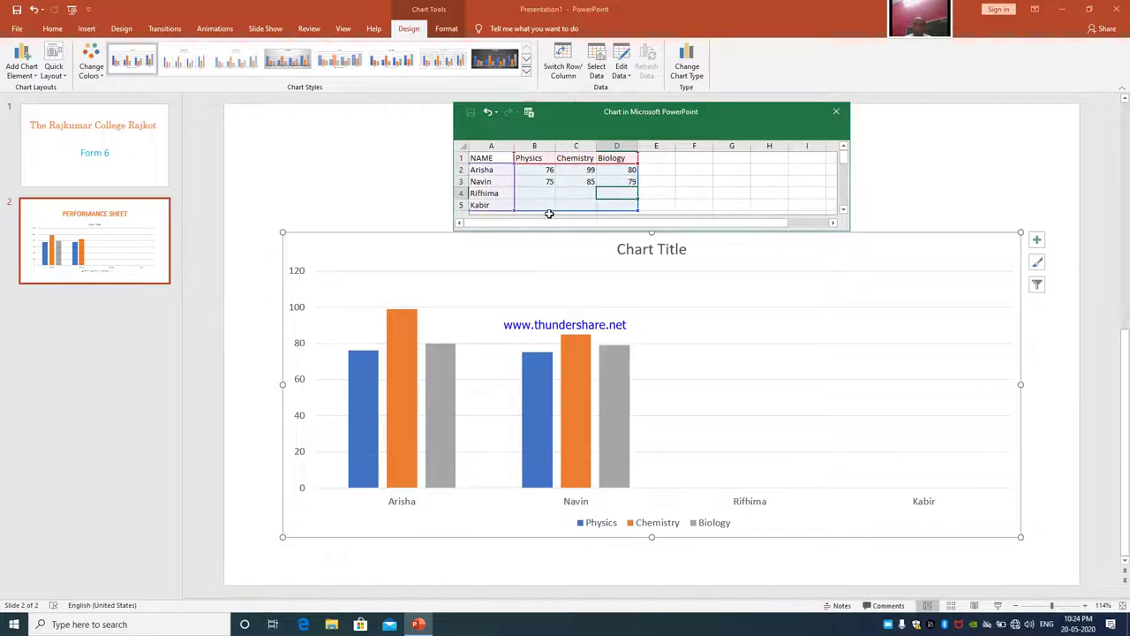
pyautogui.press('Left')
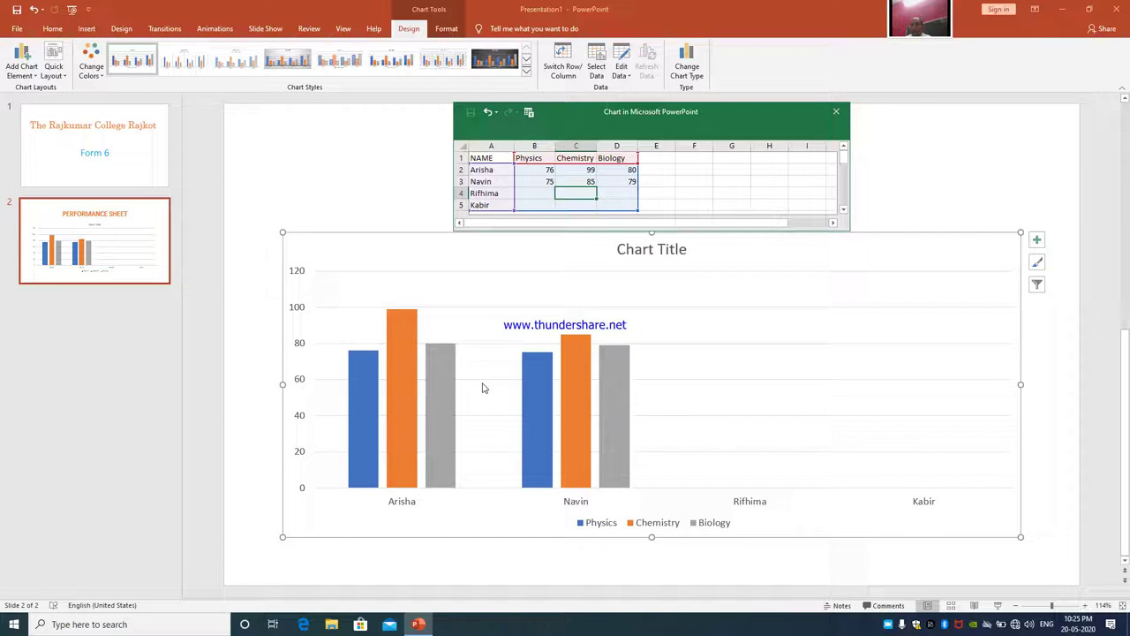
# Step: Enter the third student's marks: 92 Physics, 82 Chemistry, 94 Biology
pyautogui.press('Left')
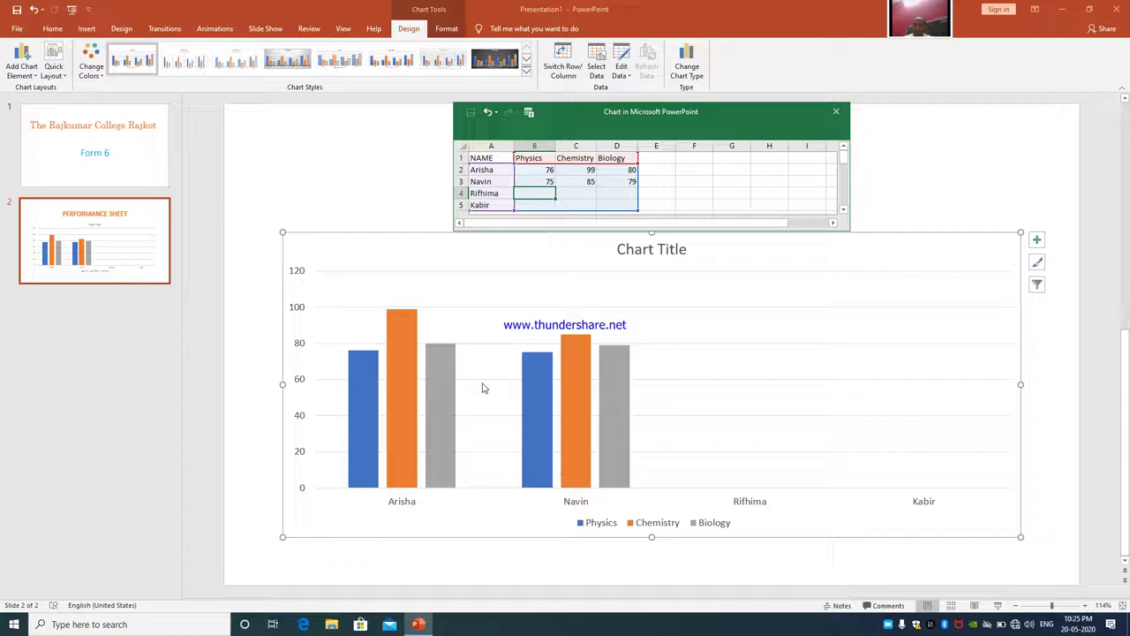
pyautogui.write('92')
pyautogui.press('Tab')
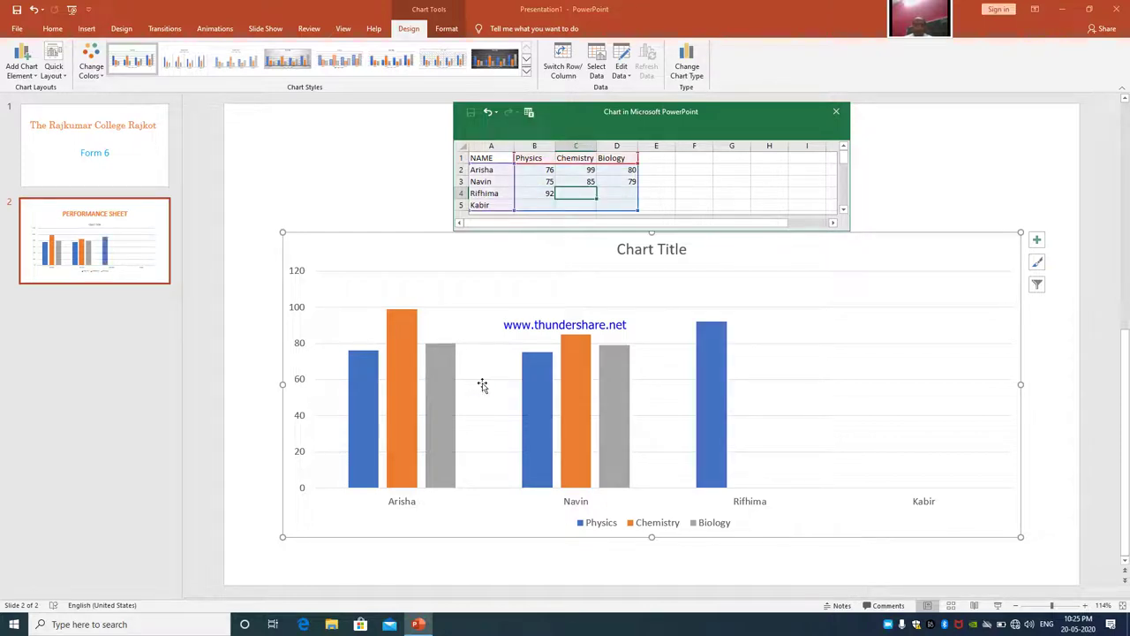
pyautogui.write('82')
pyautogui.press('Tab')
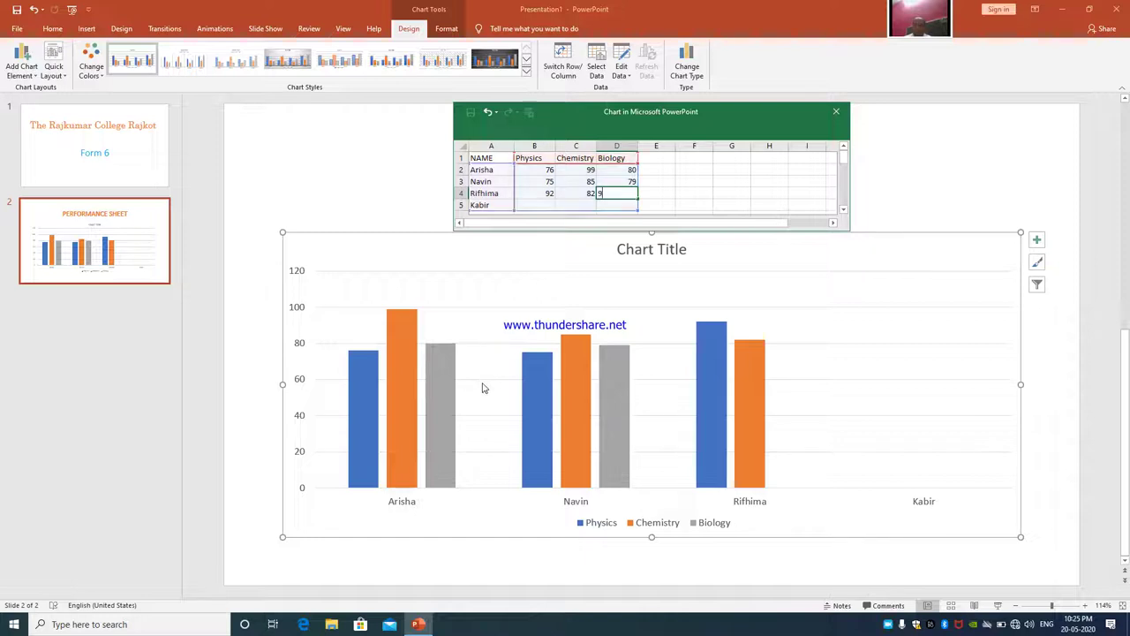
pyautogui.write('94')
pyautogui.press('Return')
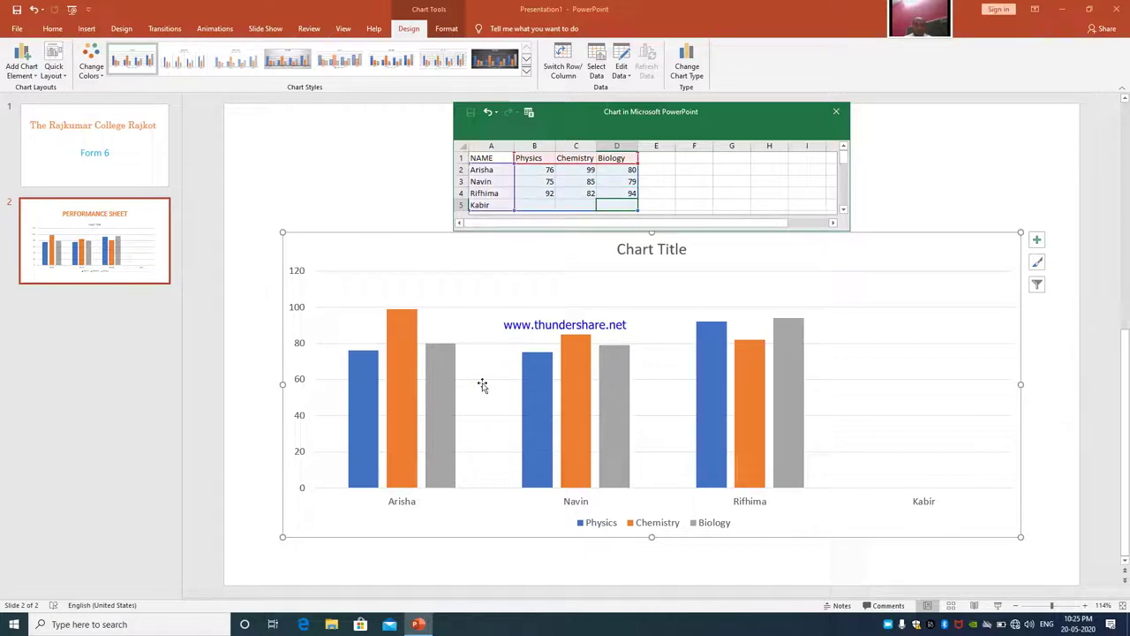
# Step: Correct the misspelled third student's name in cell A4
pyautogui.press('Left')
pyautogui.press('Left')
pyautogui.press('Left')
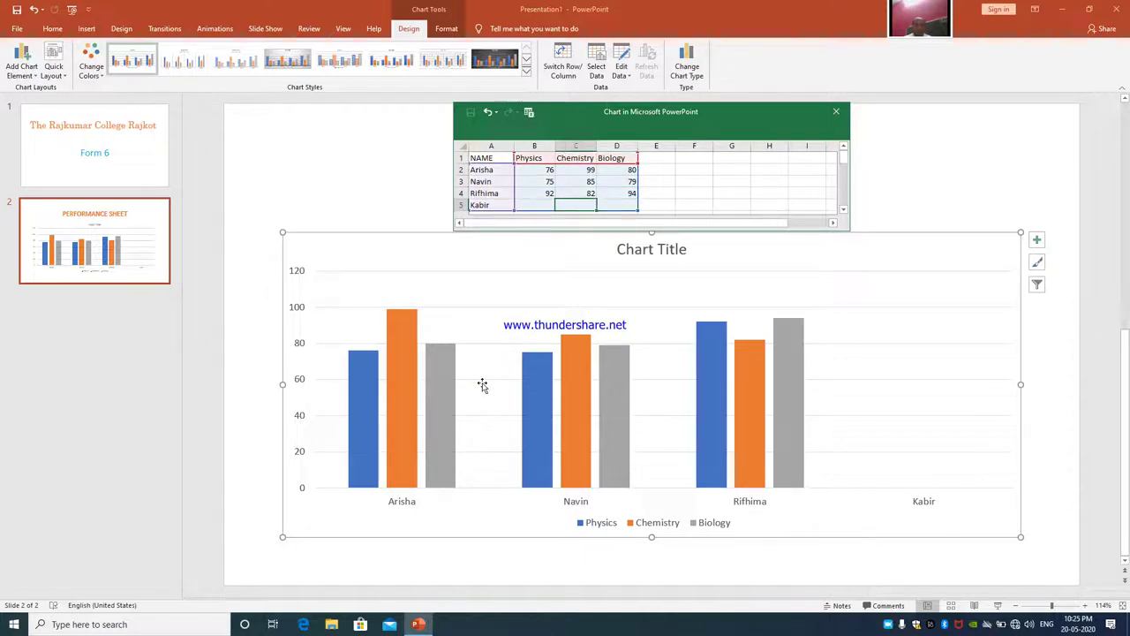
pyautogui.press('Up')
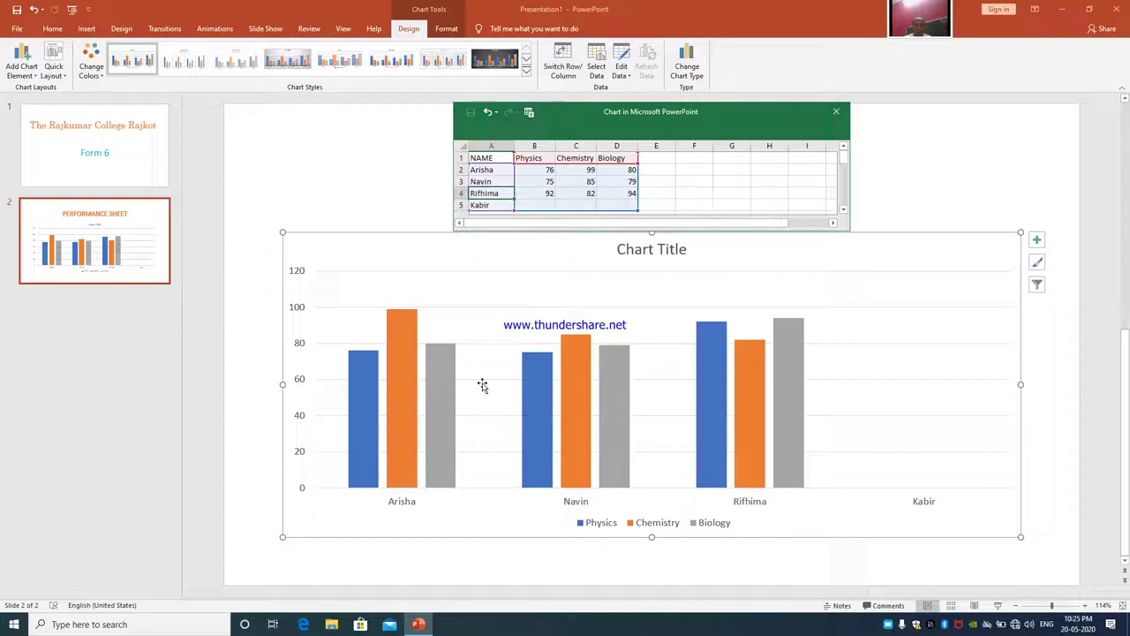
pyautogui.write('Ri')
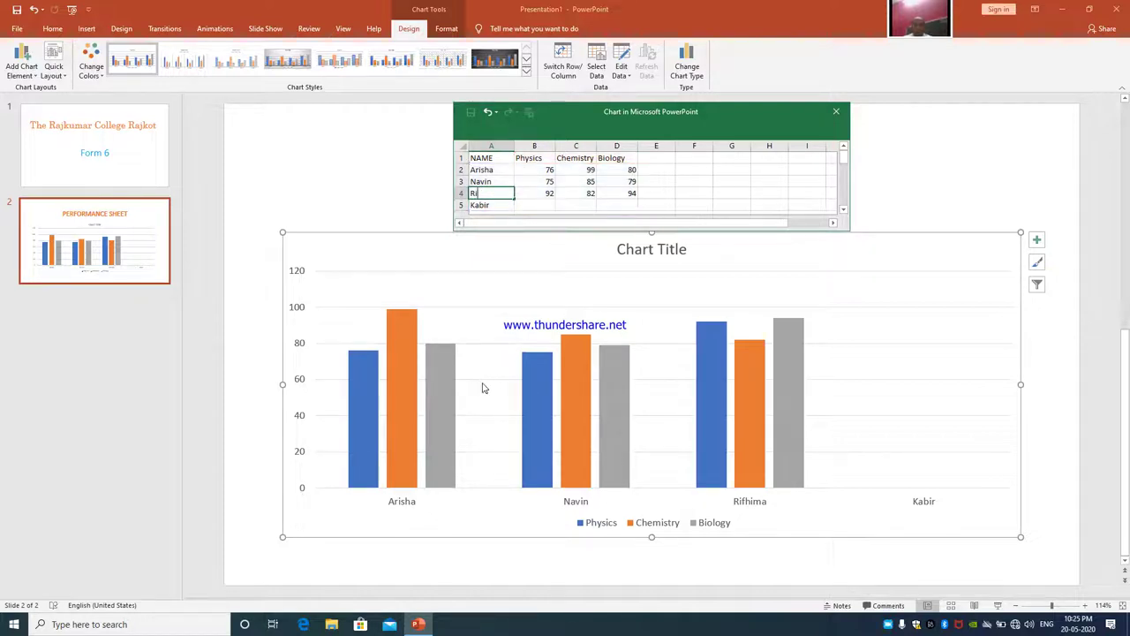
pyautogui.write('dhima')
pyautogui.press('Return')
# Step: Enter the fourth student's marks: 89 Physics, 91 Chemistry, 91 Biology
pyautogui.press('Right')
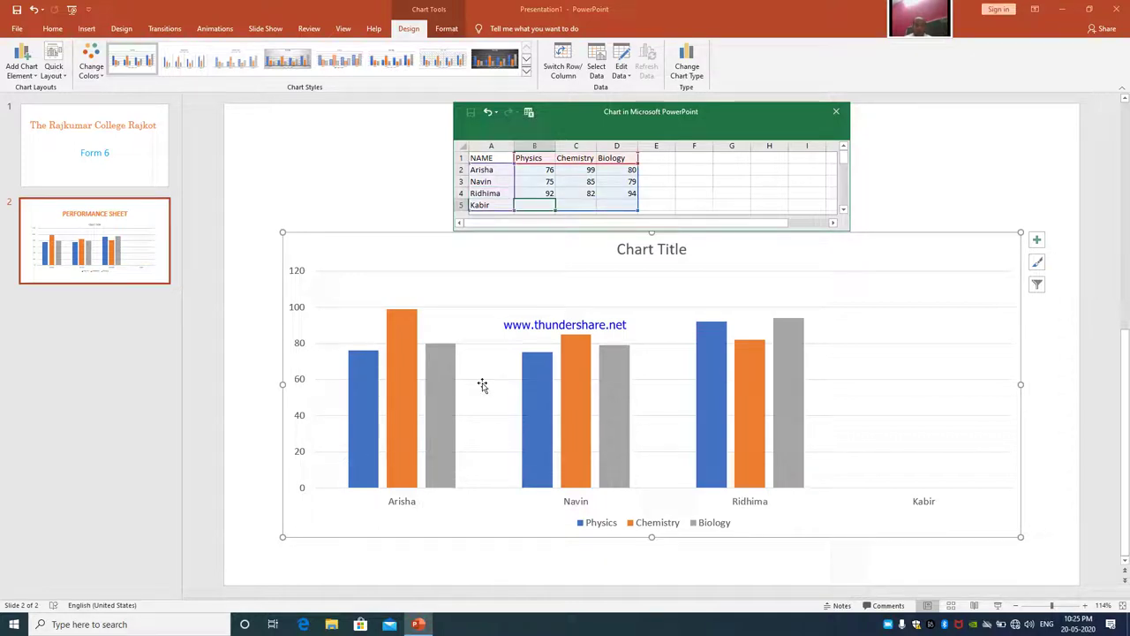
pyautogui.write('89')
pyautogui.press('Tab')
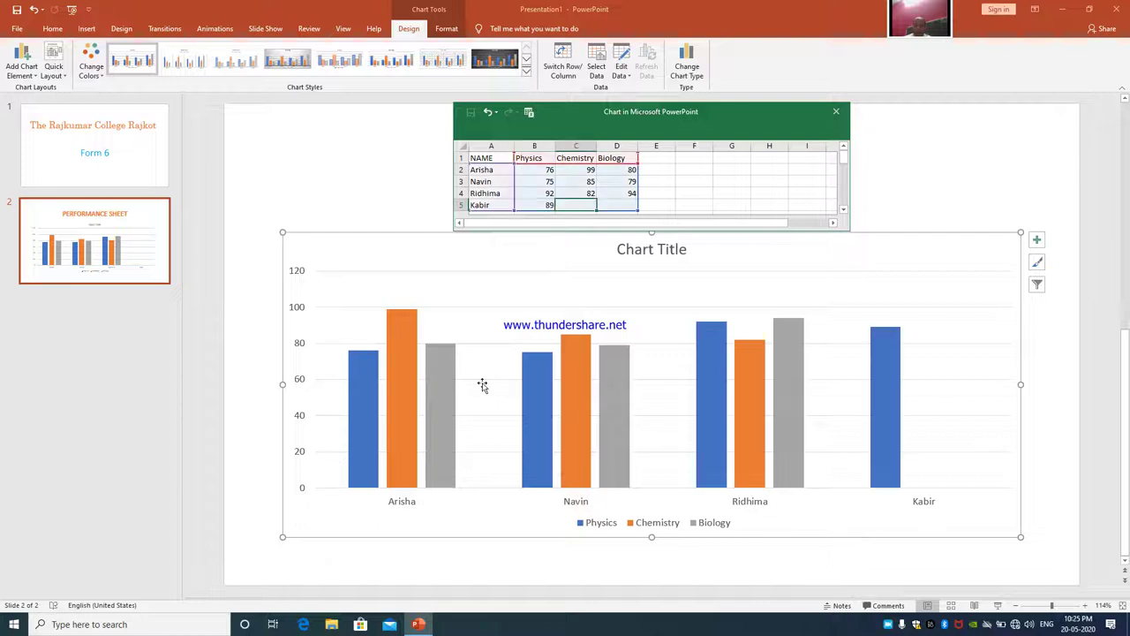
pyautogui.write('91')
pyautogui.press('Tab')
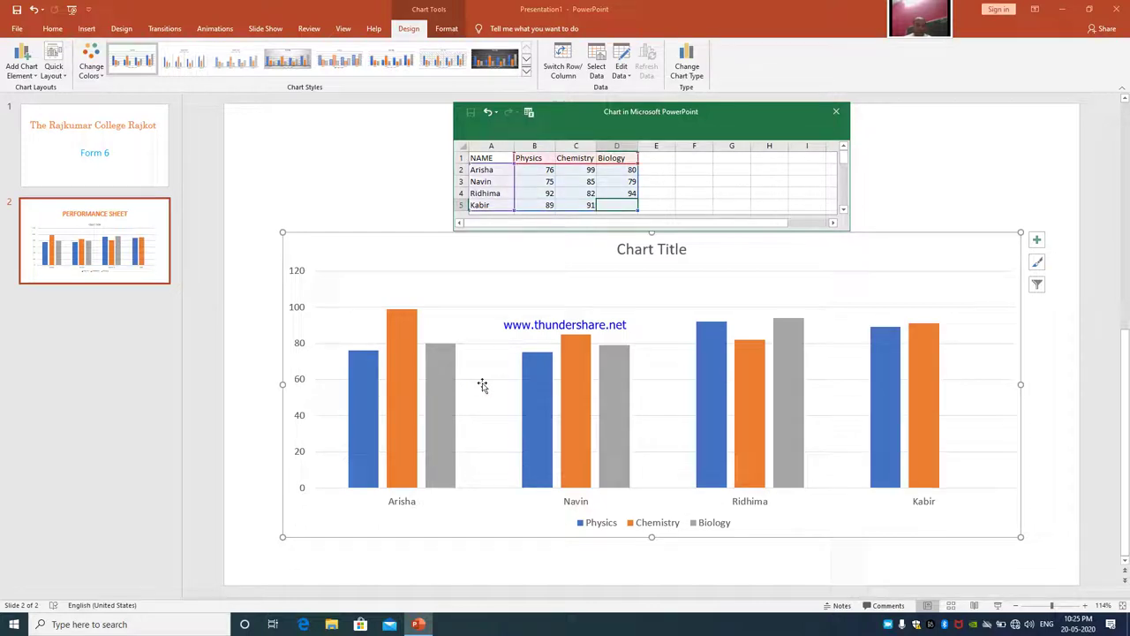
pyautogui.write('91')
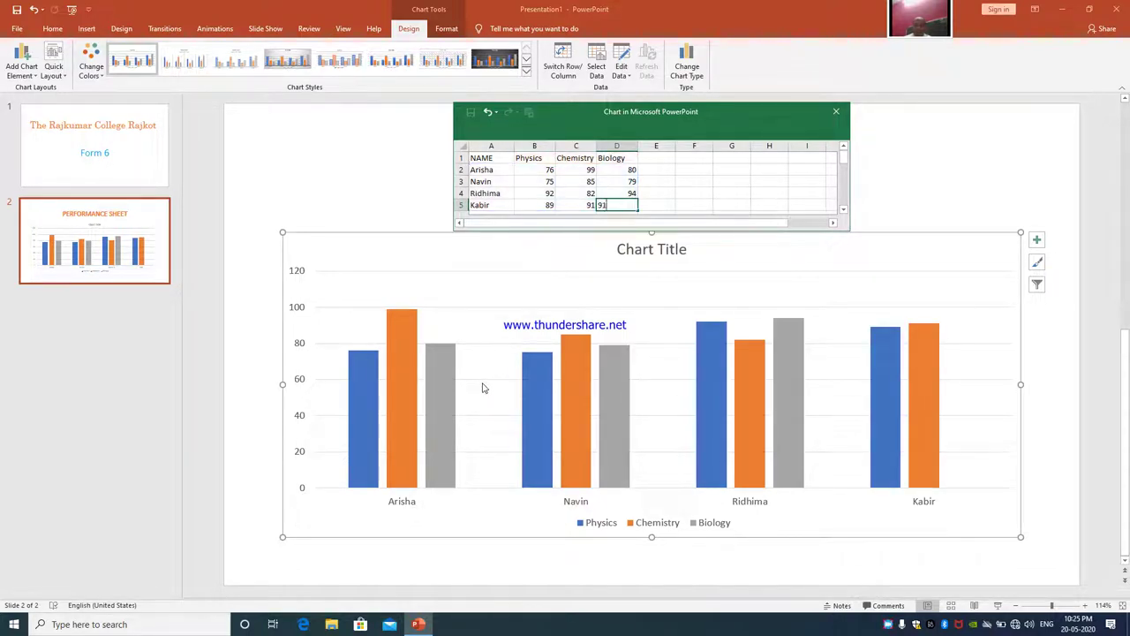
pyautogui.press('Return')
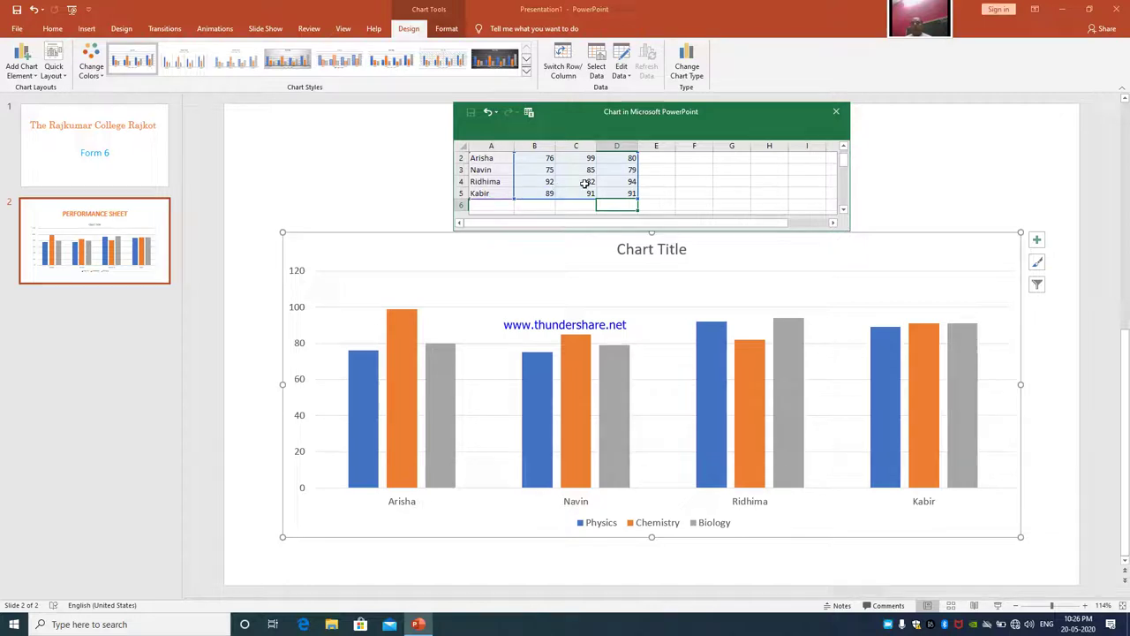
# Step: Extend the chart data range to row 6 and enter a fifth student's name in A6
pyautogui.click(625, 183)
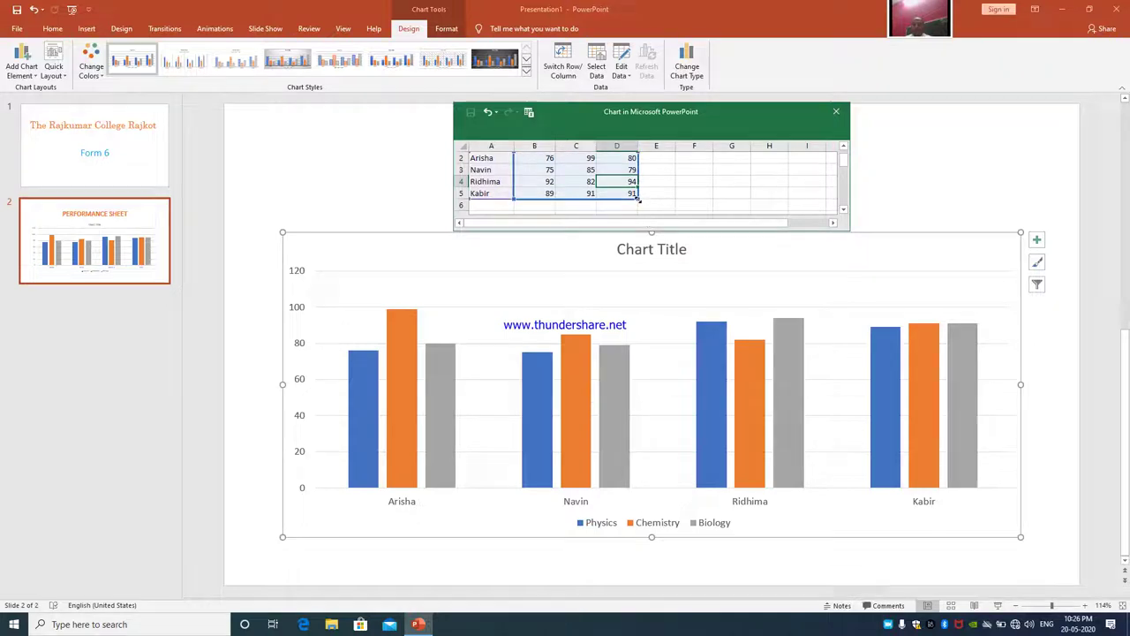
pyautogui.moveTo(638, 200); pyautogui.dragTo(637, 207)
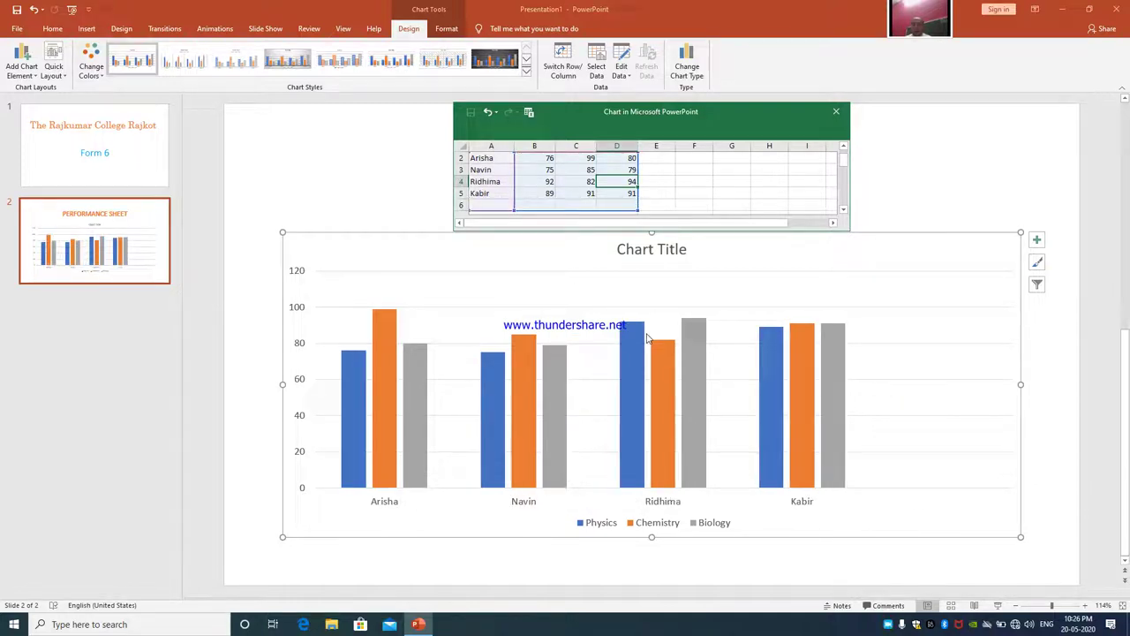
pyautogui.click(486, 204)
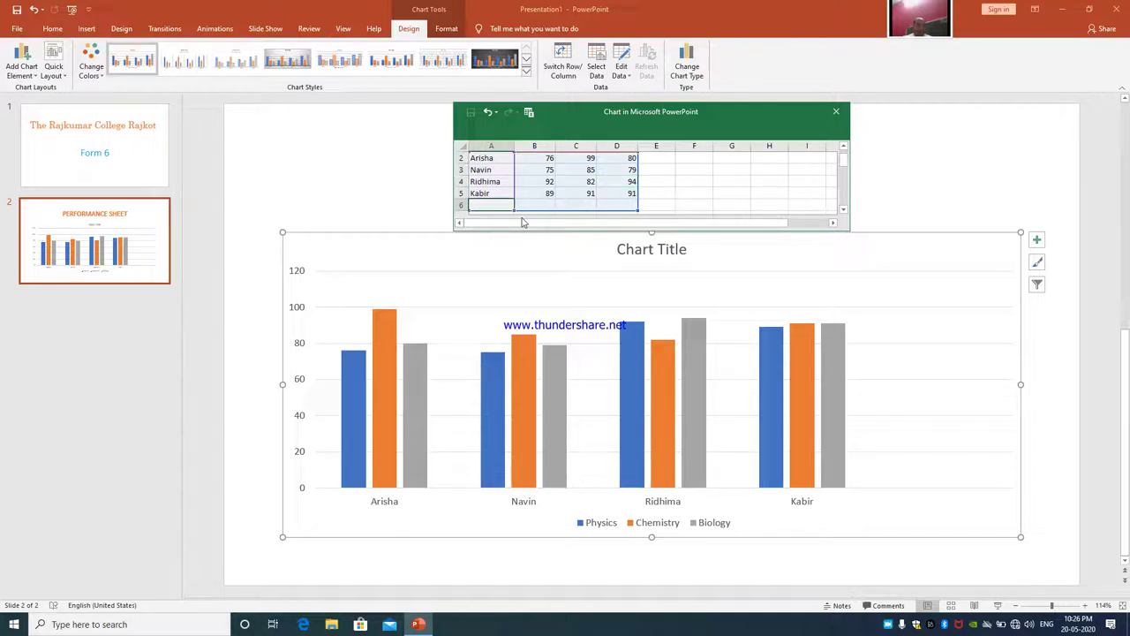
pyautogui.write('Anika')
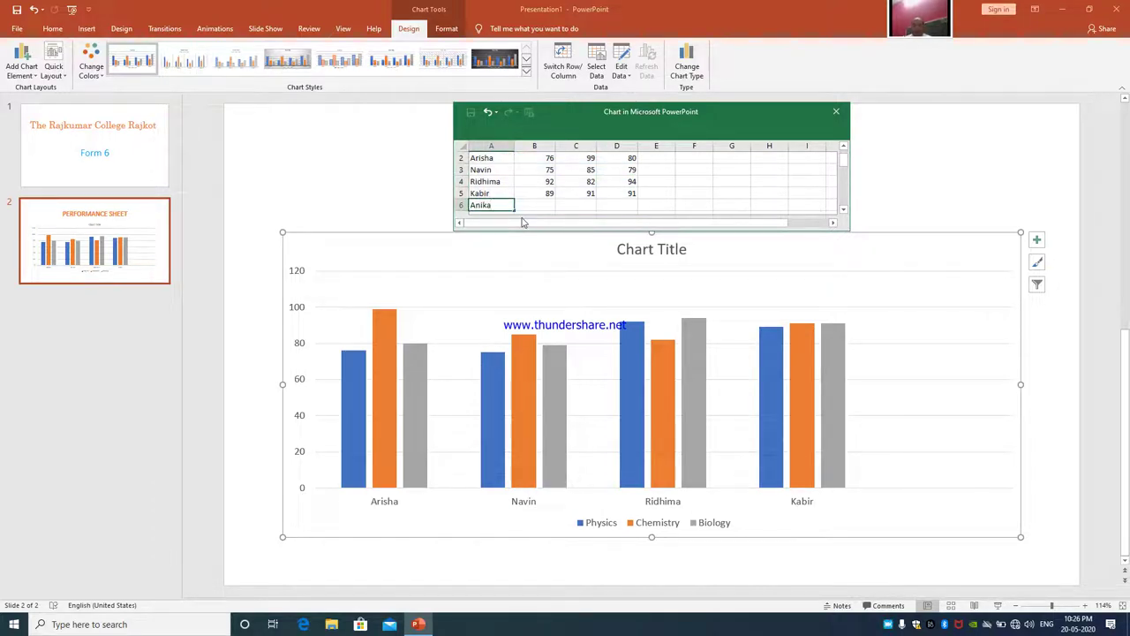
pyautogui.press('Tab')
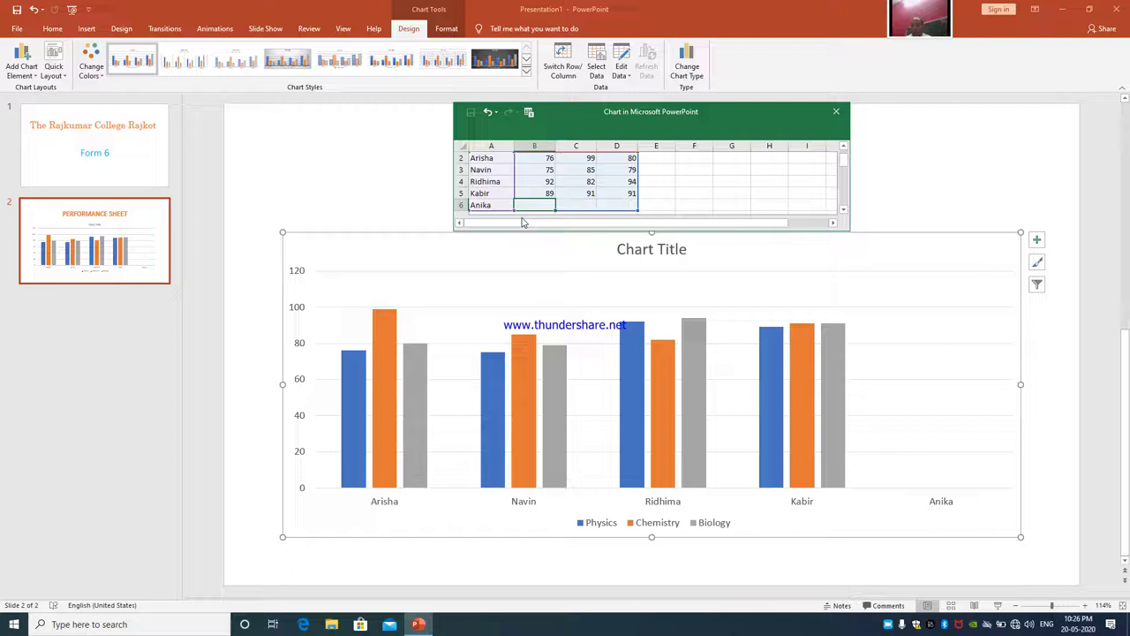
# Step: Enter the fifth student's marks: 99 Physics, 100 Chemistry, 98 Biology
pyautogui.write('99')
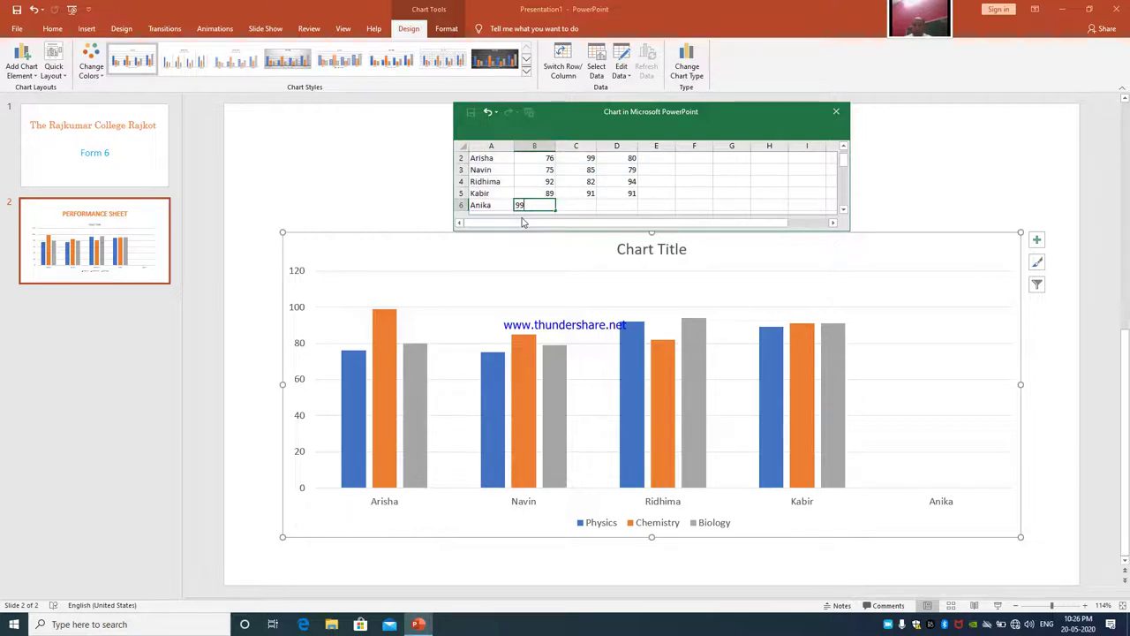
pyautogui.press('Tab')
pyautogui.write('100')
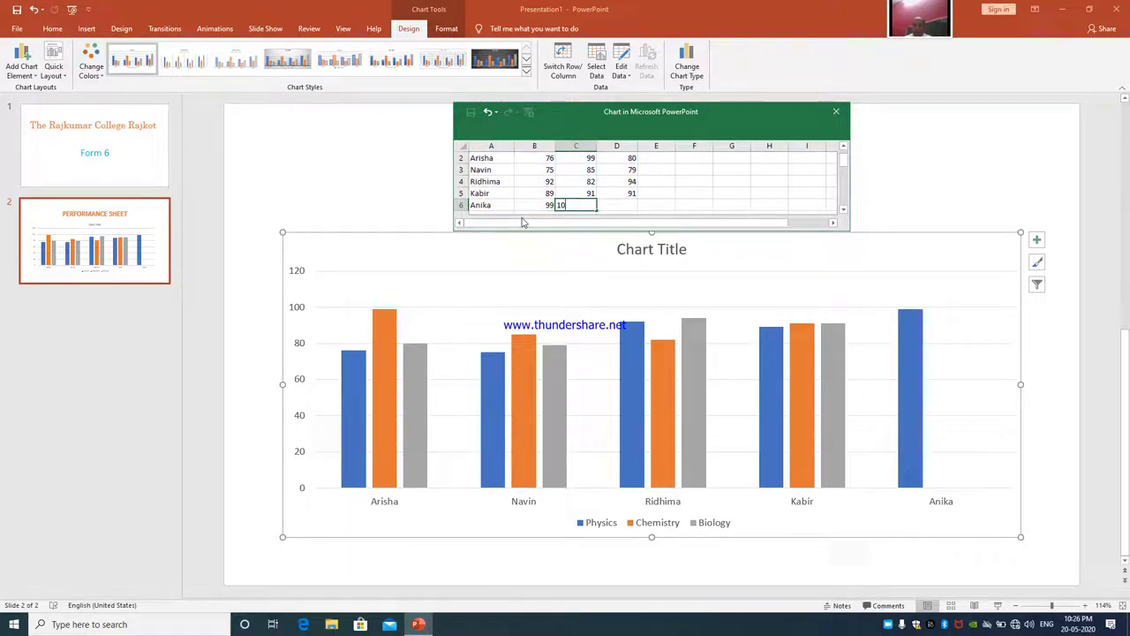
pyautogui.press('Tab')
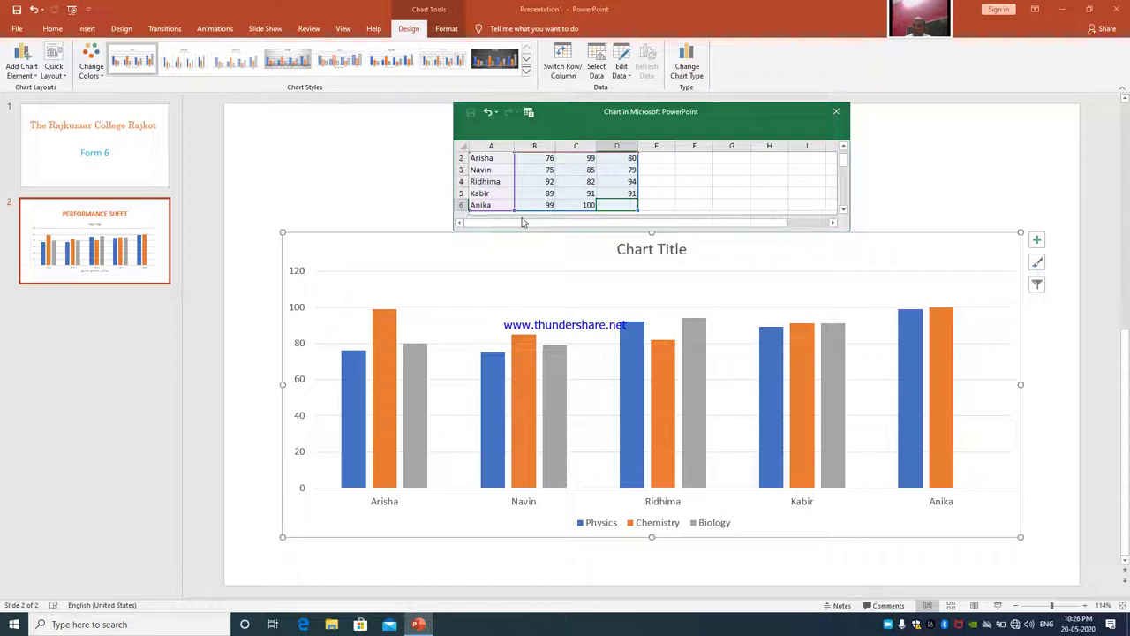
pyautogui.write('98')
pyautogui.press('Tab')
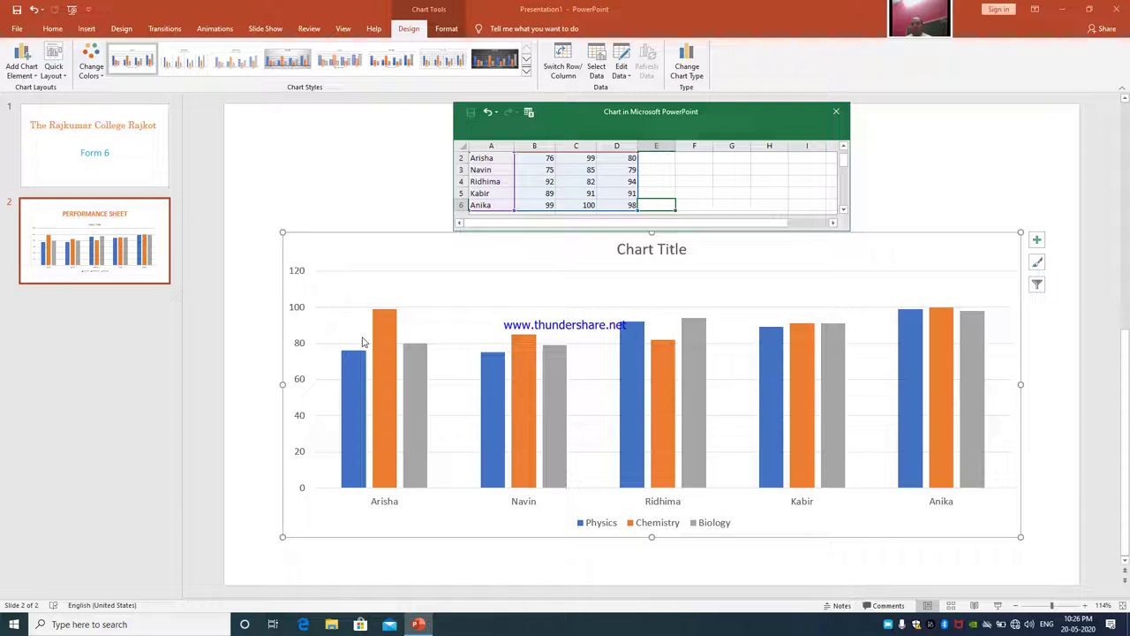
# Step: Close the chart data sheet, then select and right-click the chart legend
pyautogui.click(837, 114)
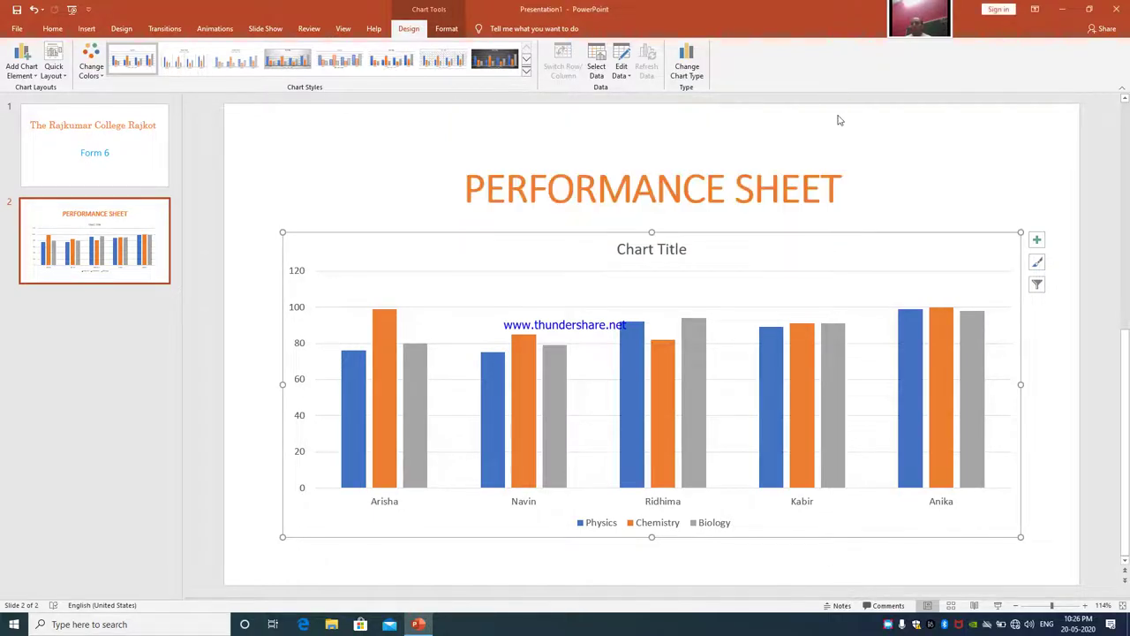
pyautogui.click(685, 528)
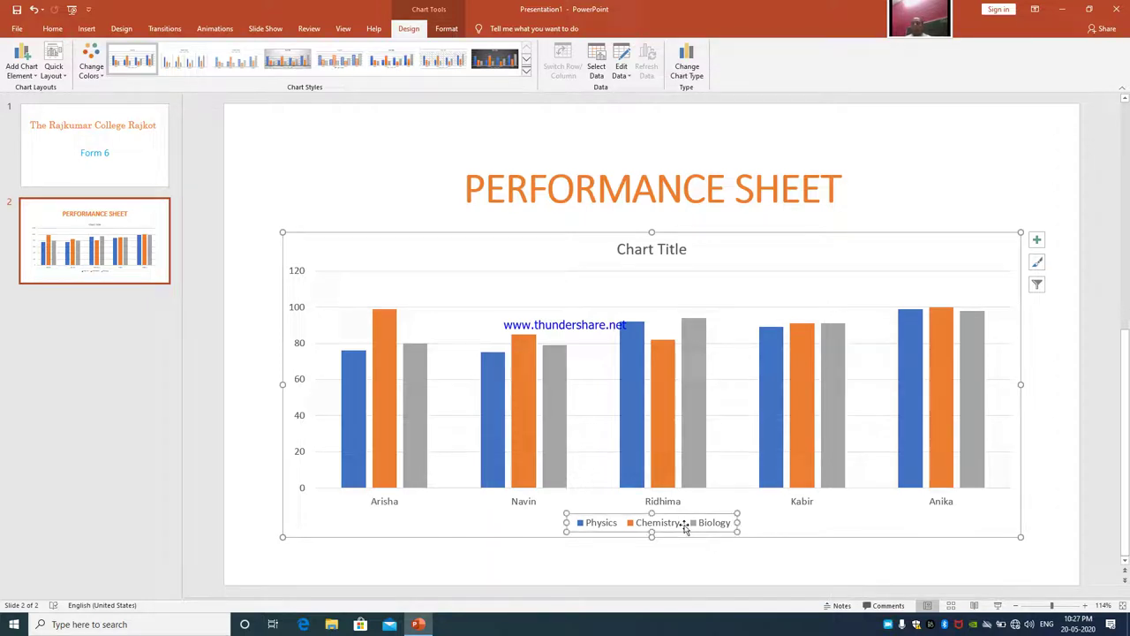
pyautogui.rightClick(685, 528)
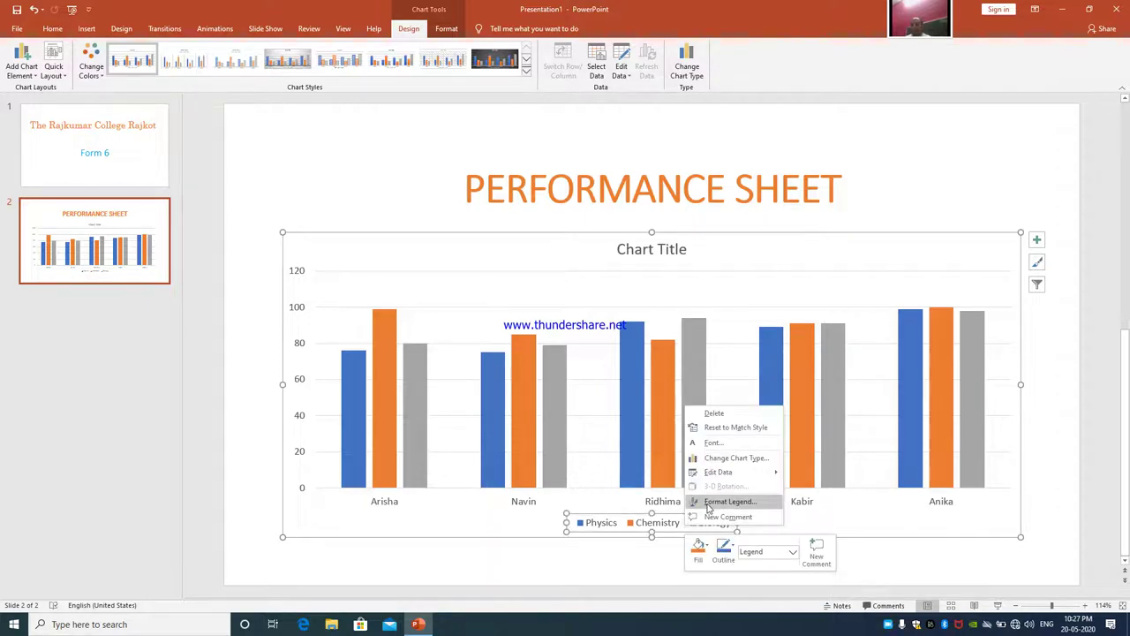
# Step: Fill the chart legend with the Fish fossil texture from the picture or texture fill gallery
pyautogui.click(707, 507)
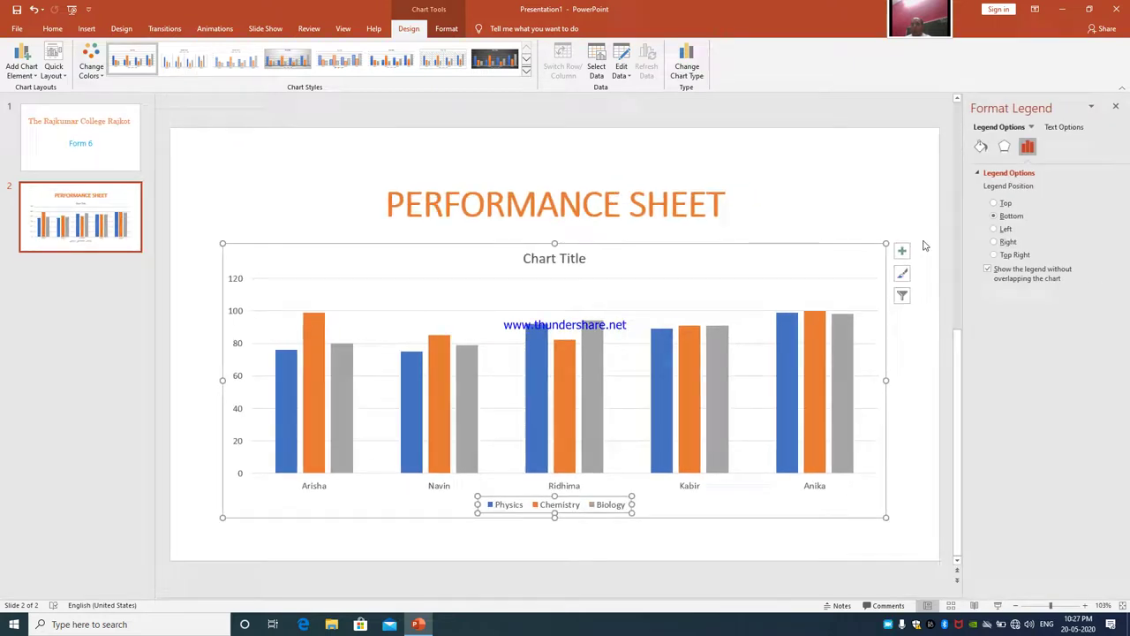
pyautogui.click(981, 147)
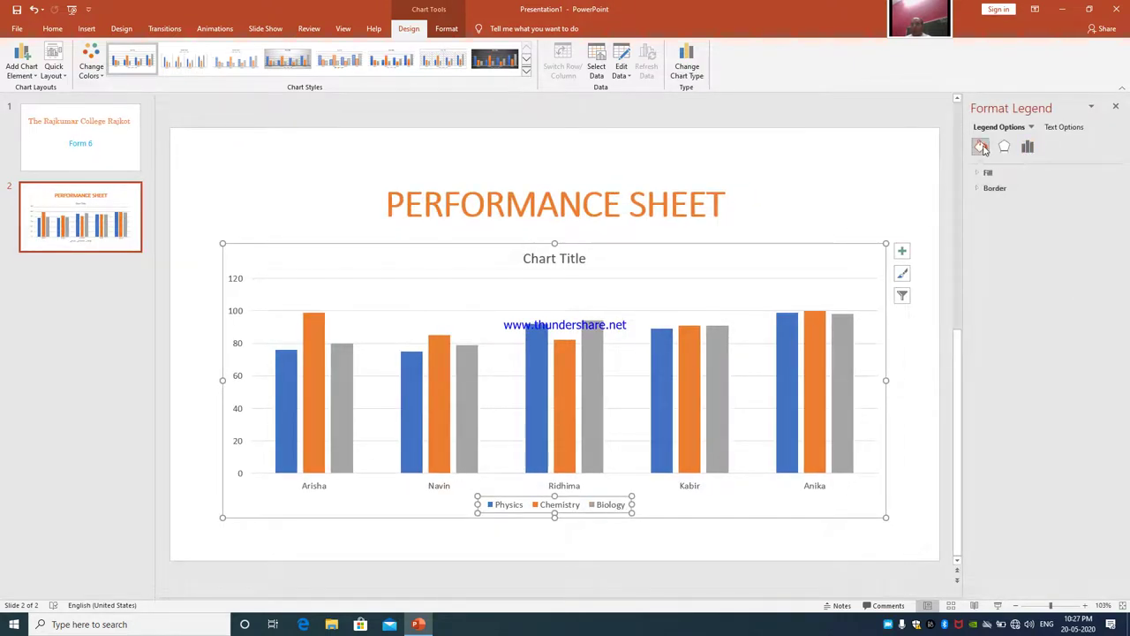
pyautogui.click(990, 174)
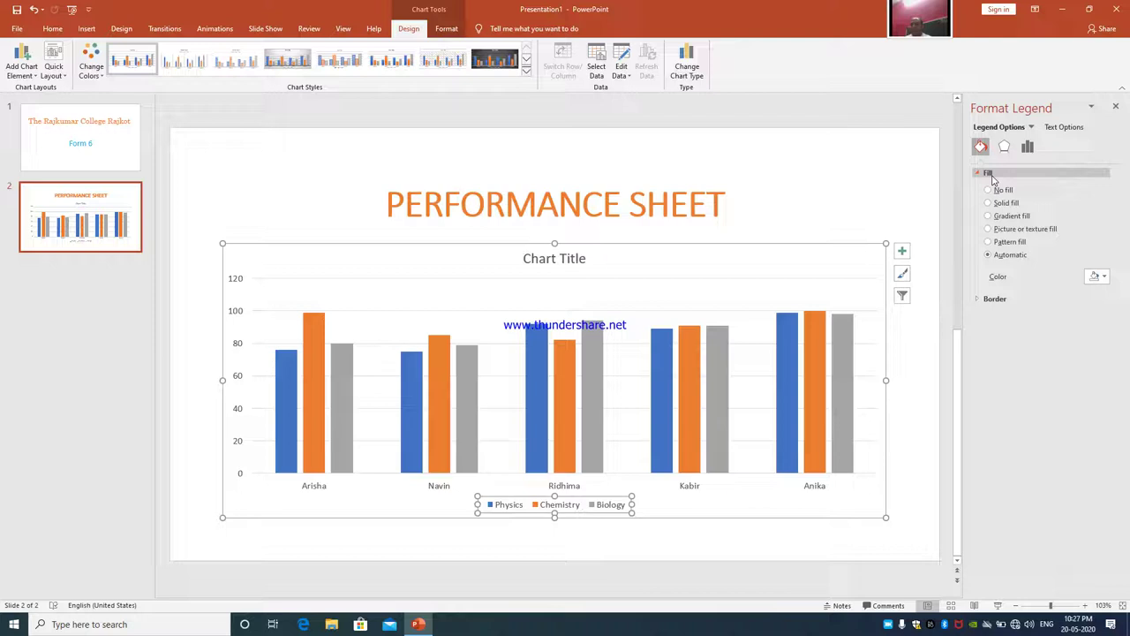
pyautogui.click(1026, 229)
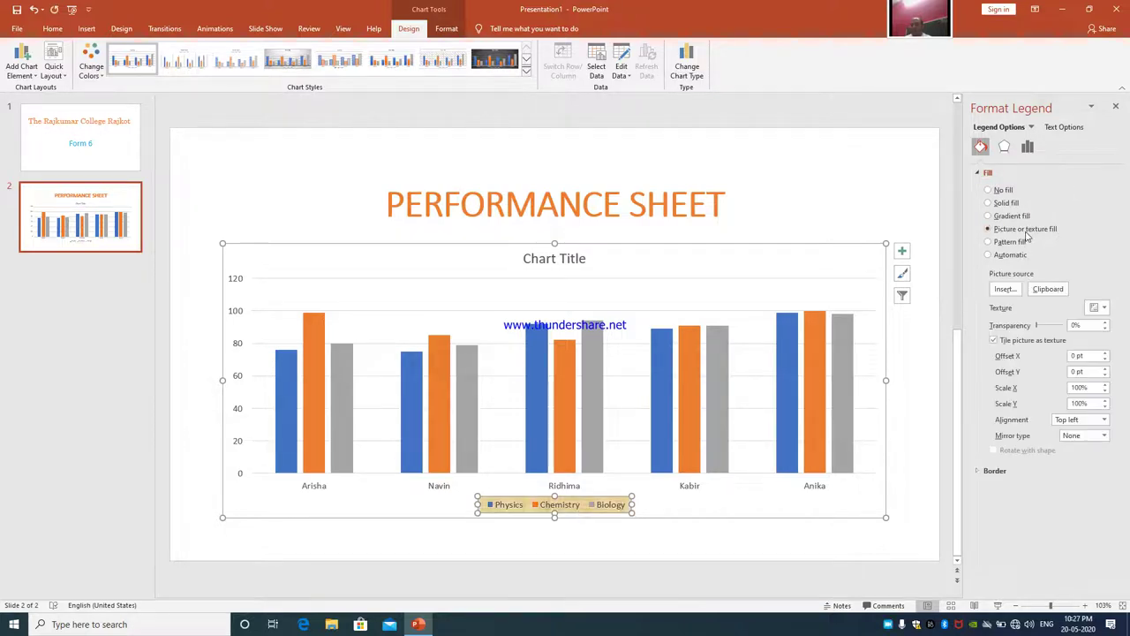
pyautogui.click(1105, 308)
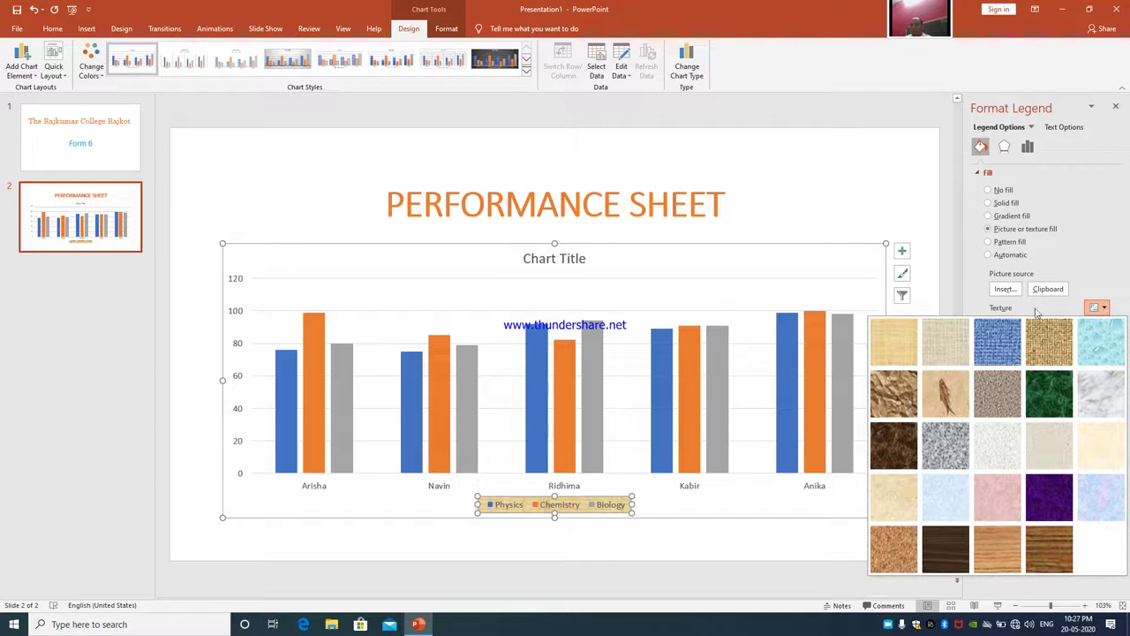
pyautogui.click(959, 404)
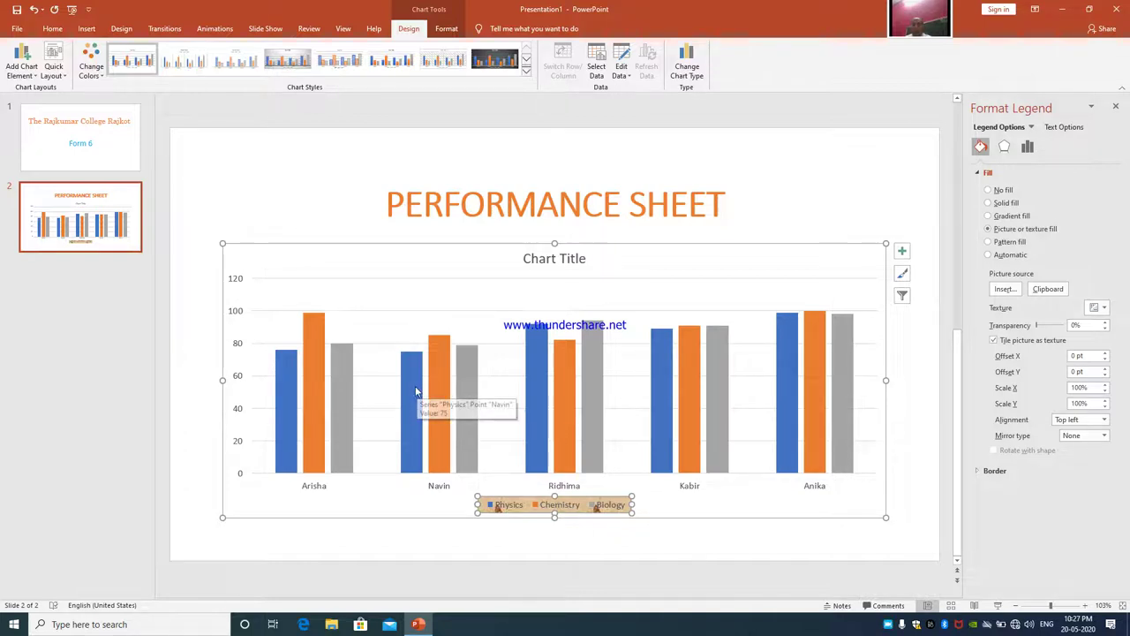
# Step: Give the Physics bars a diagonal-stripe pattern fill with a green foreground, then deselect the chart
pyautogui.click(286, 382)
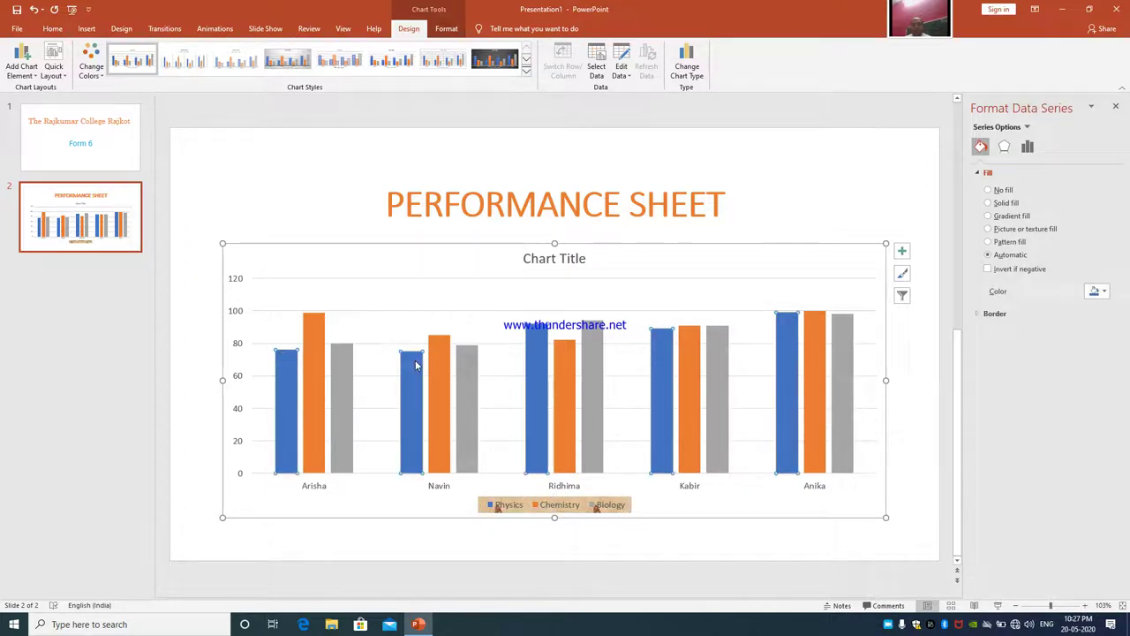
pyautogui.moveTo(417, 364)
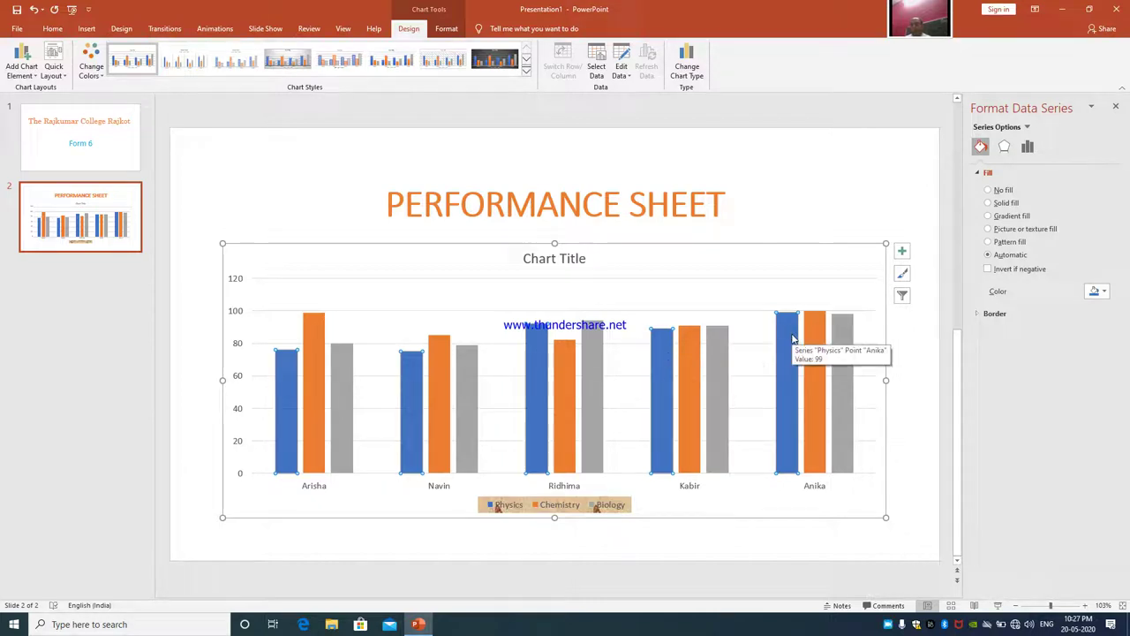
pyautogui.click(989, 215)
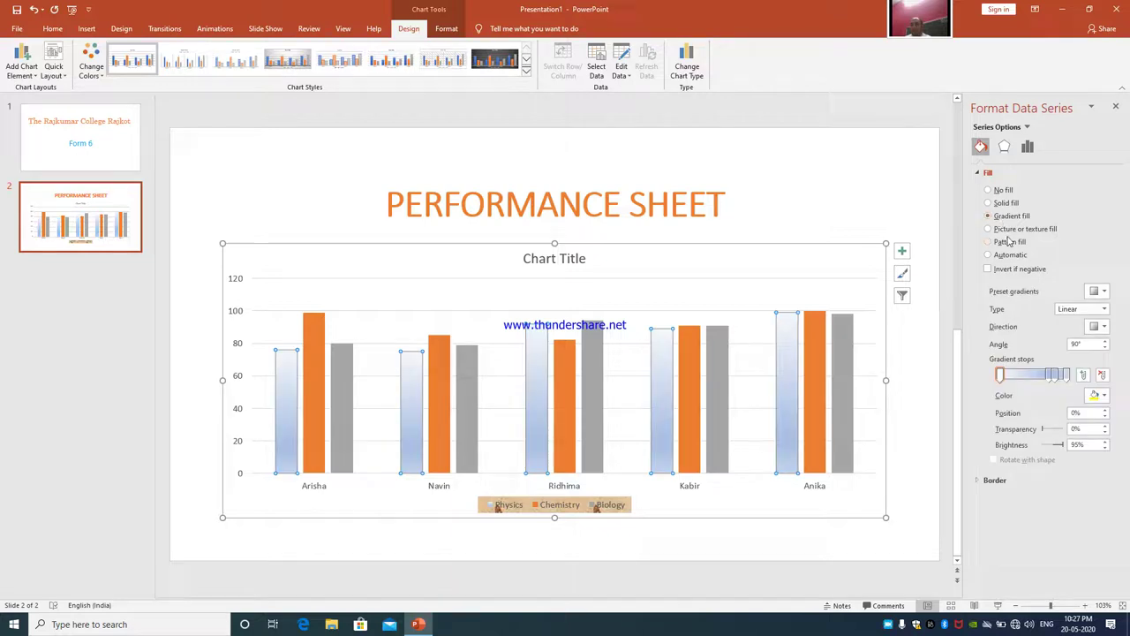
pyautogui.click(1008, 241)
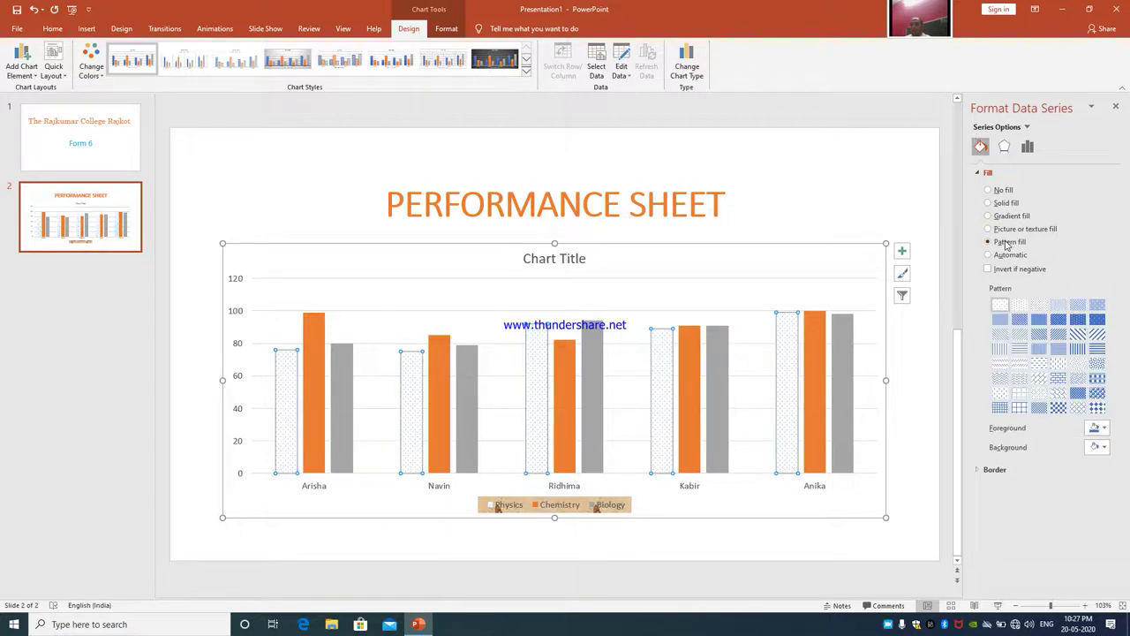
pyautogui.click(1098, 335)
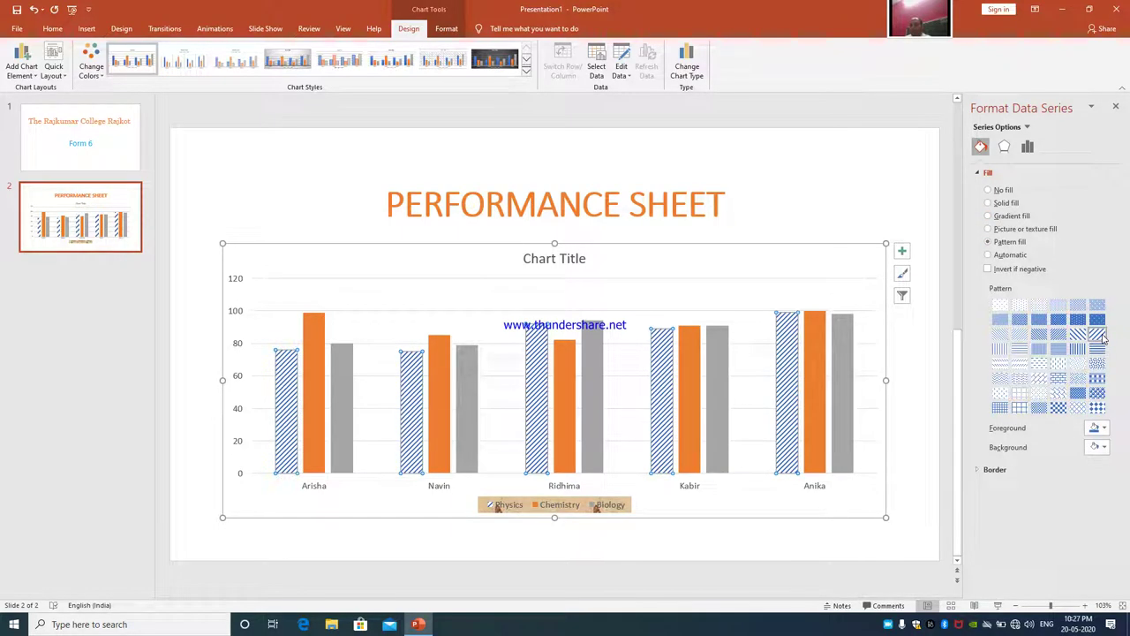
pyautogui.click(1105, 428)
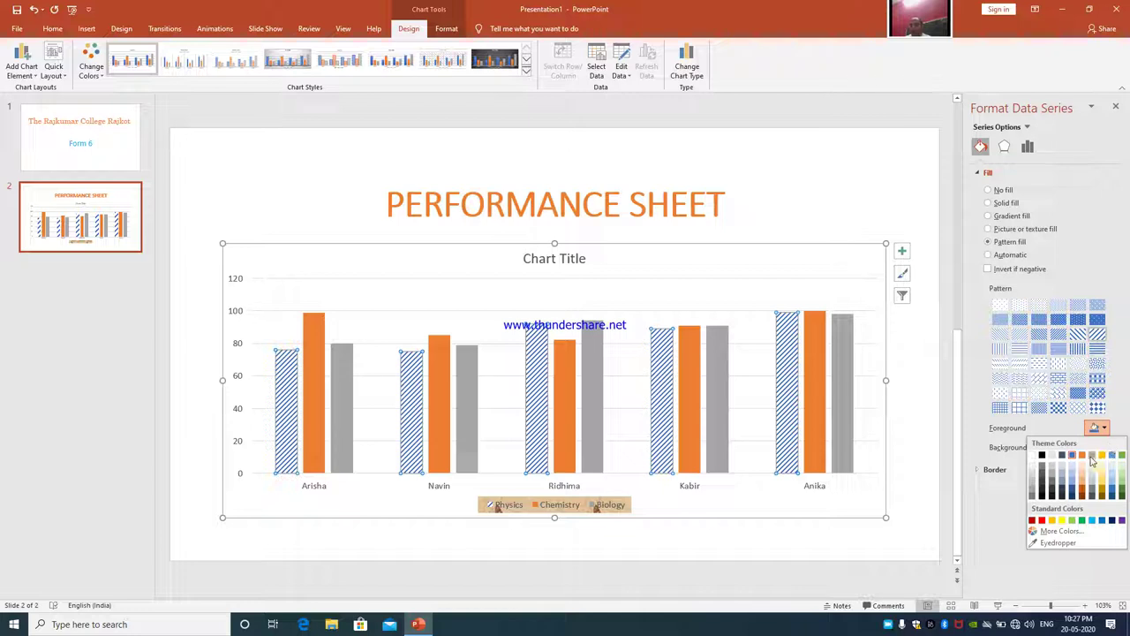
pyautogui.click(1082, 456)
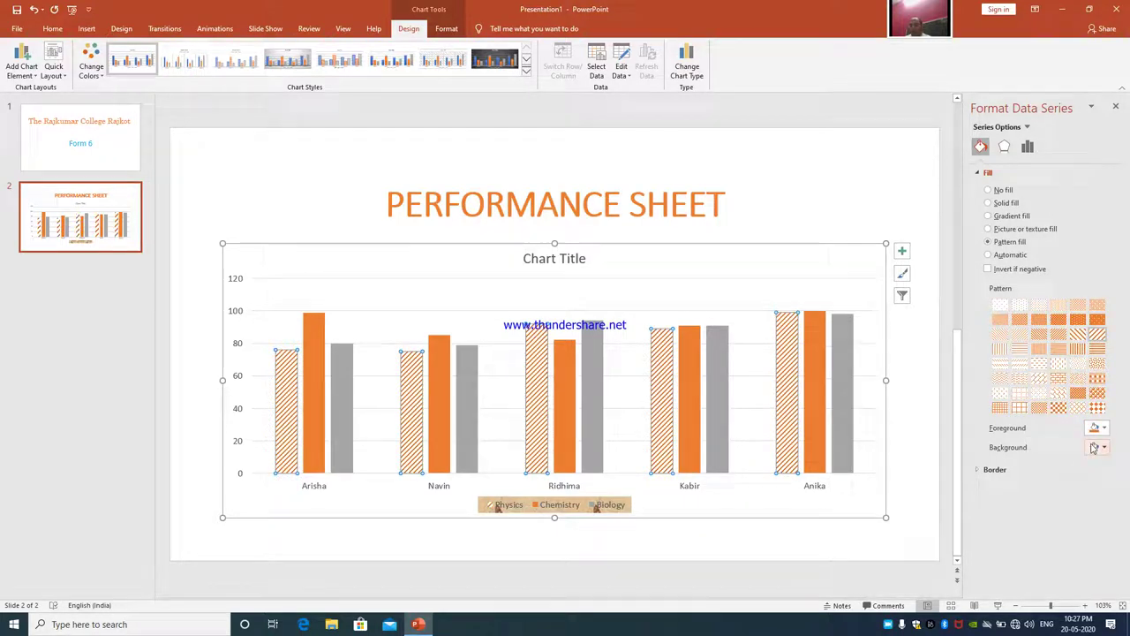
pyautogui.click(1104, 428)
pyautogui.click(1122, 462)
pyautogui.click(901, 476)
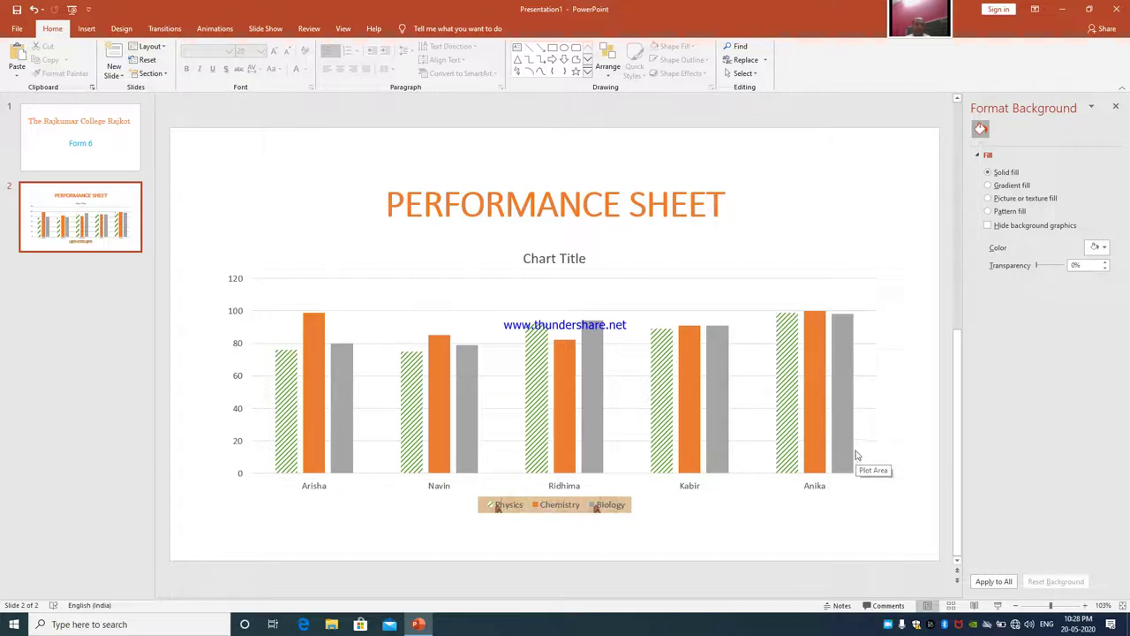
# Step: Insert a new slide after slide 2, cut its title placeholder, and move the content placeholder up-left
pyautogui.click(103, 253)
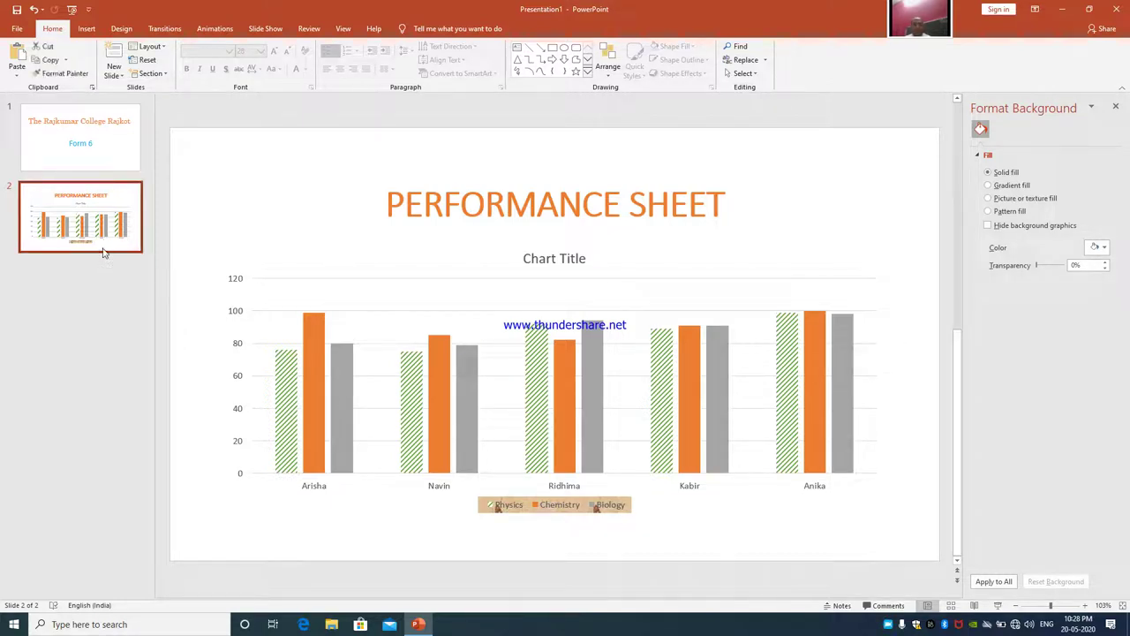
pyautogui.press('Return')
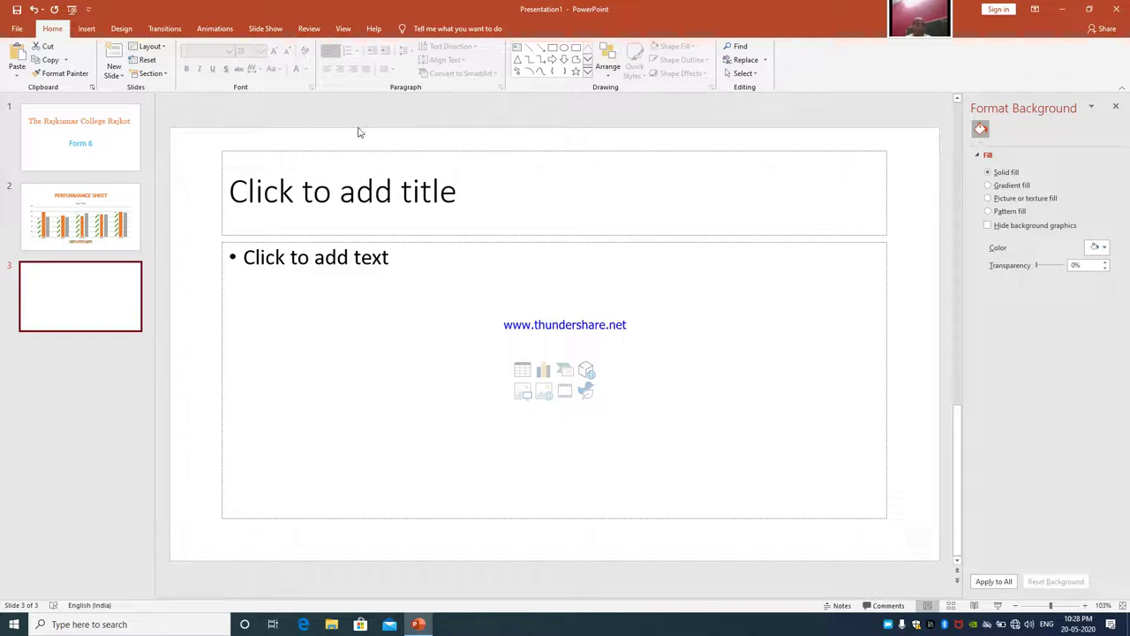
pyautogui.click(427, 152)
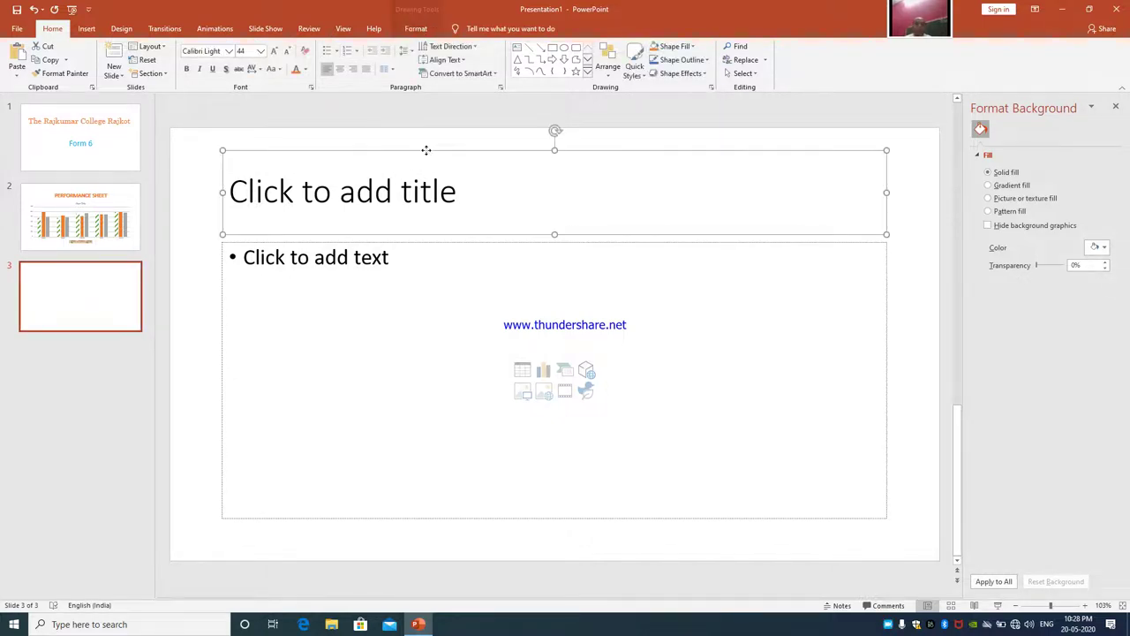
pyautogui.rightClick(429, 150)
pyautogui.click(440, 162)
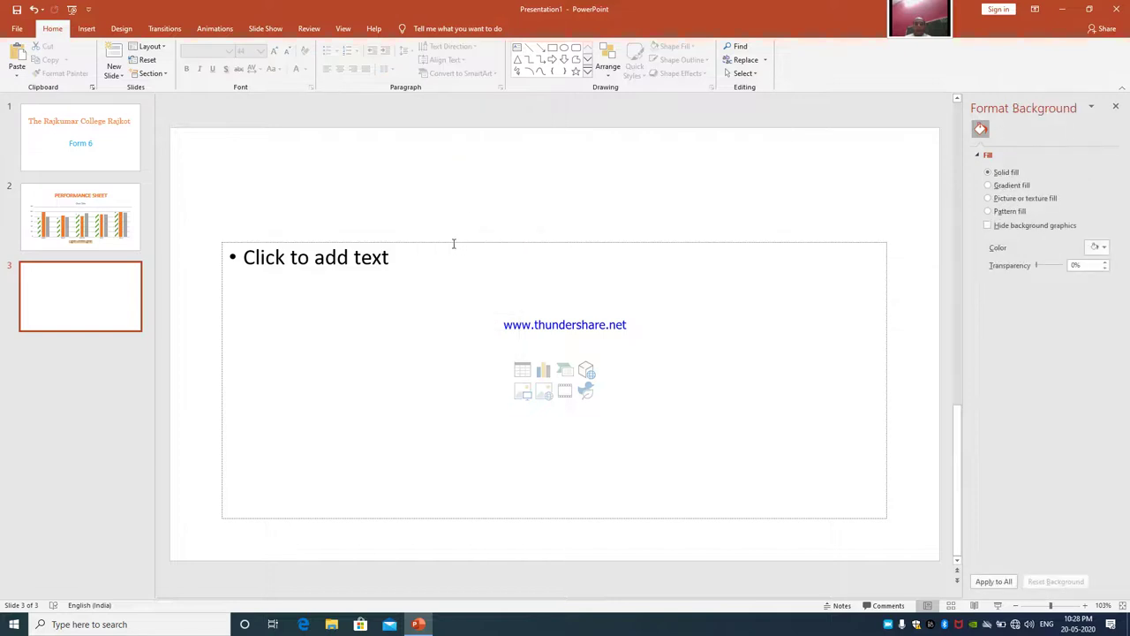
pyautogui.moveTo(449, 242); pyautogui.dragTo(404, 159)
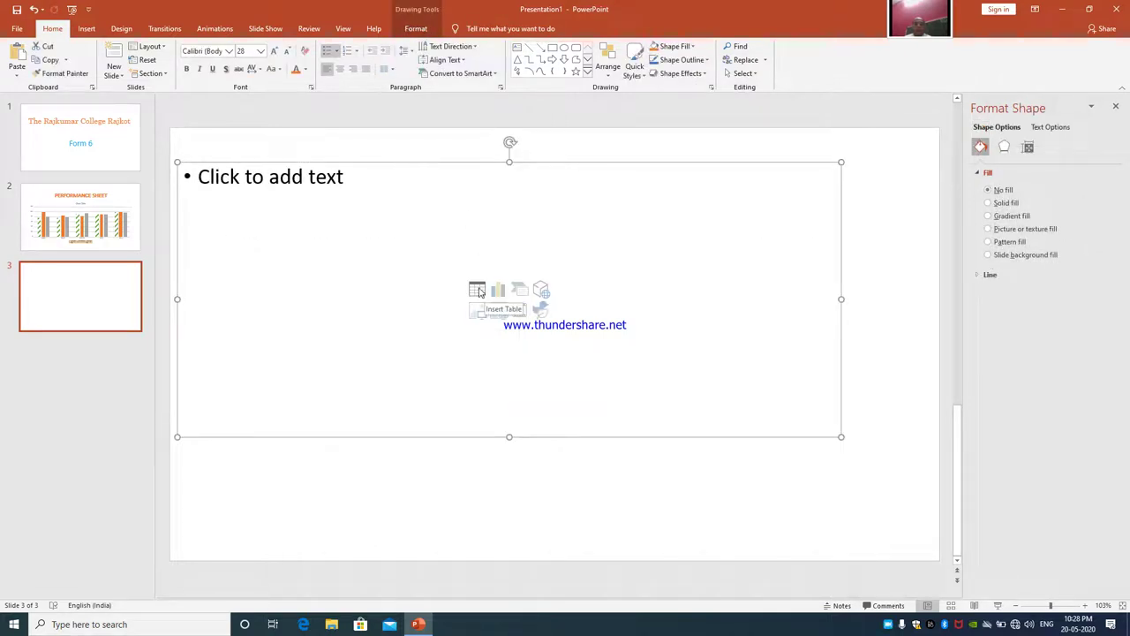
# Step: Insert a 5-column by 6-row table and resize it to span the whole slide
pyautogui.click(478, 290)
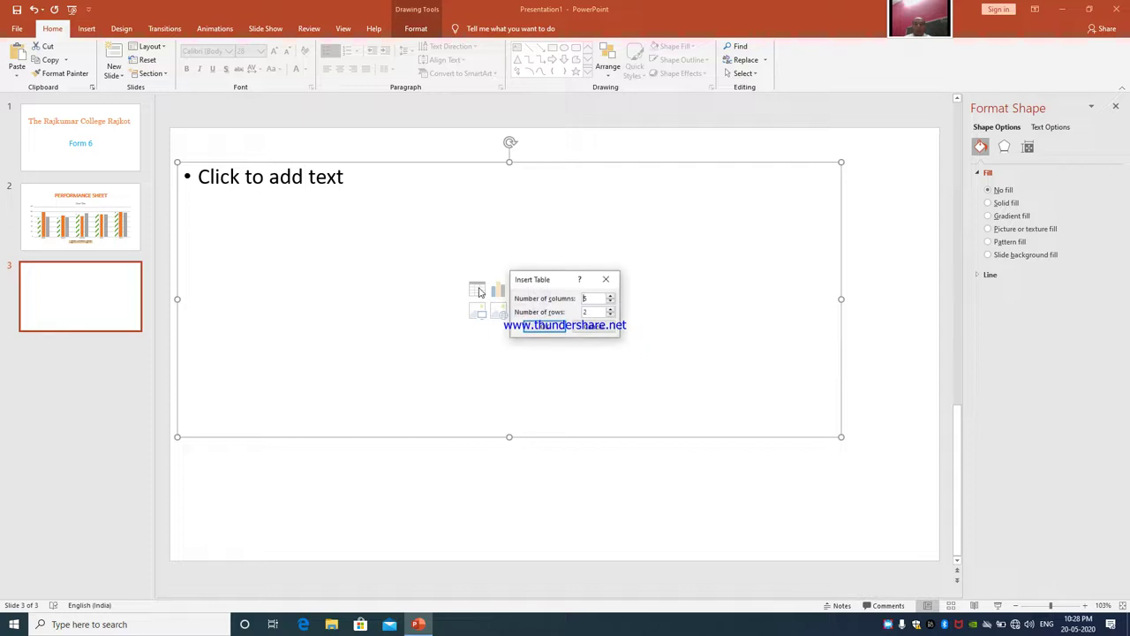
pyautogui.doubleClick(591, 315)
pyautogui.write('6')
pyautogui.click(554, 323)
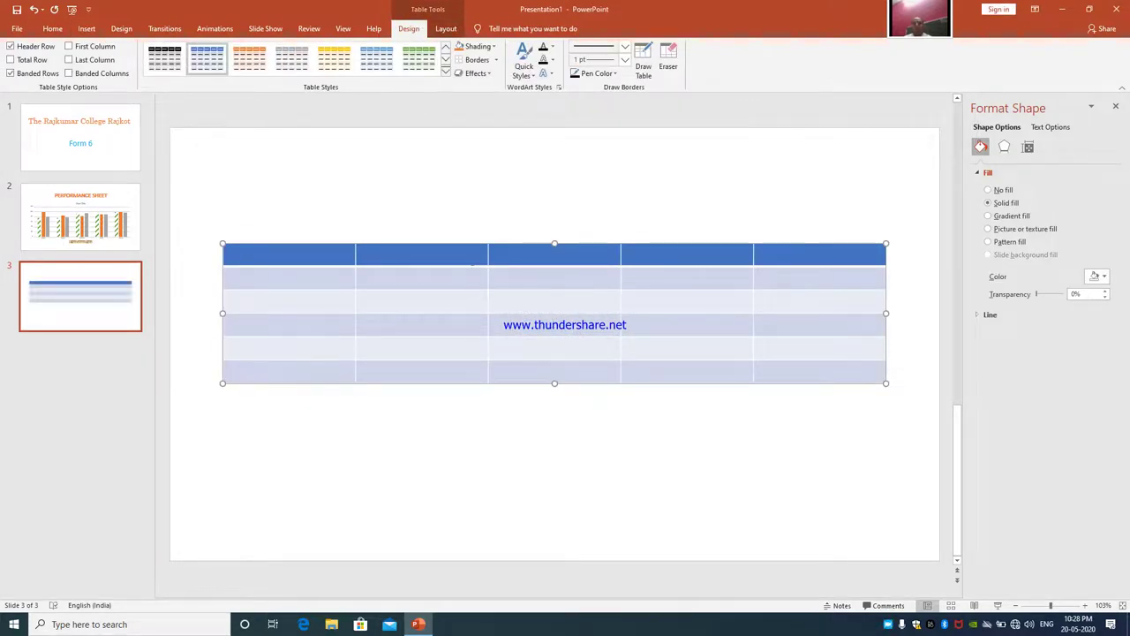
pyautogui.moveTo(450, 242); pyautogui.dragTo(400, 128)
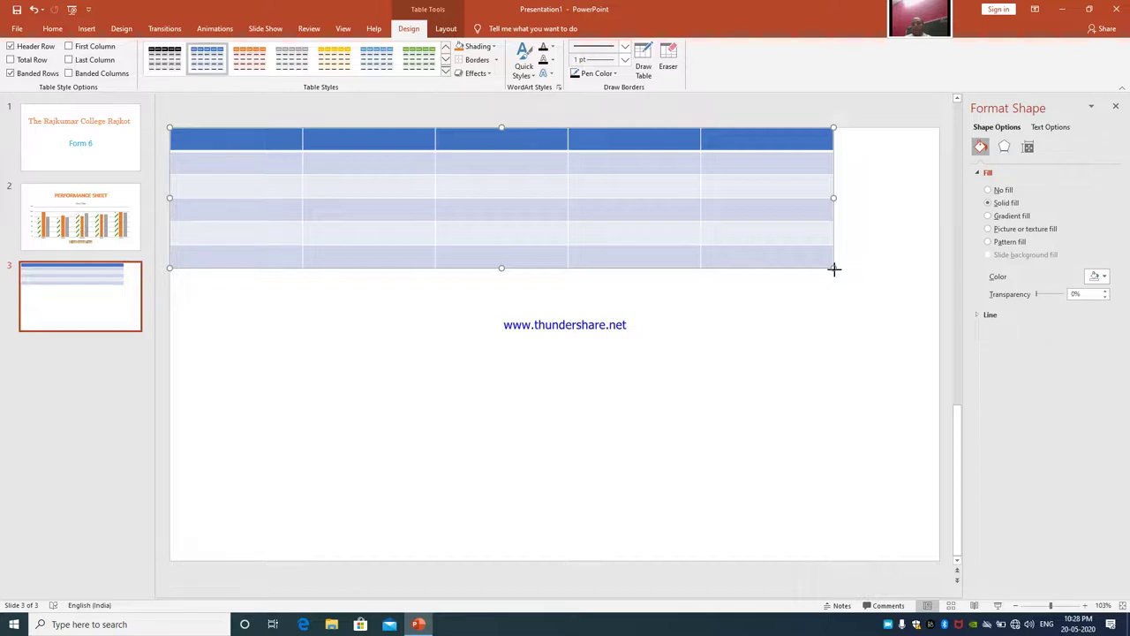
pyautogui.moveTo(834, 268); pyautogui.dragTo(934, 559)
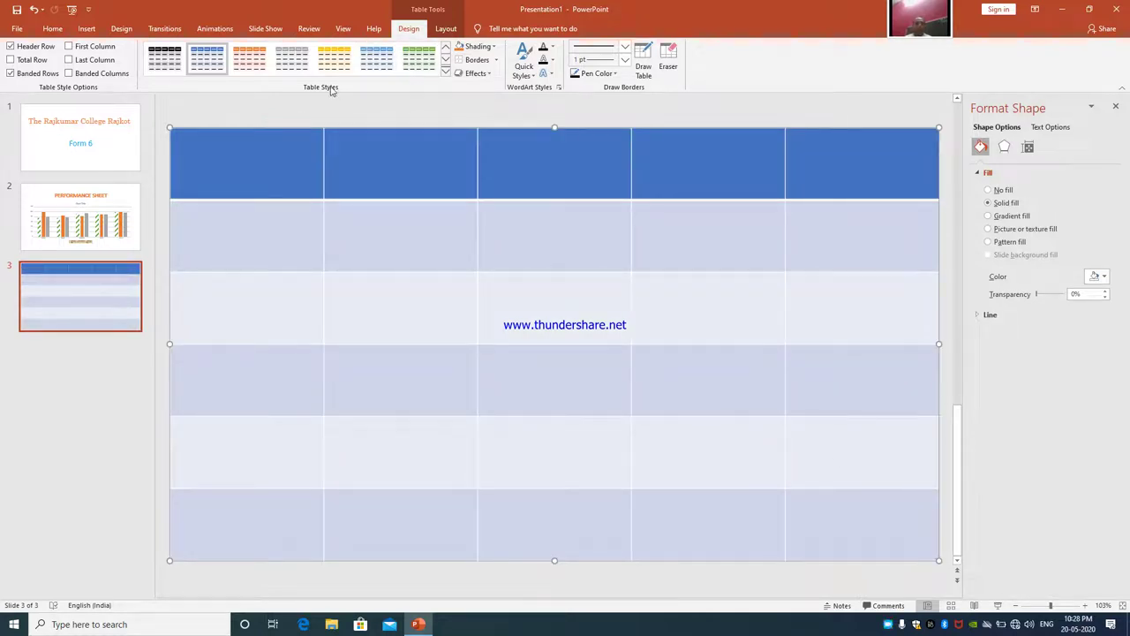
# Step: Apply the Light Style 3 – Accent 4 table style with gold banded rows
pyautogui.click(448, 79)
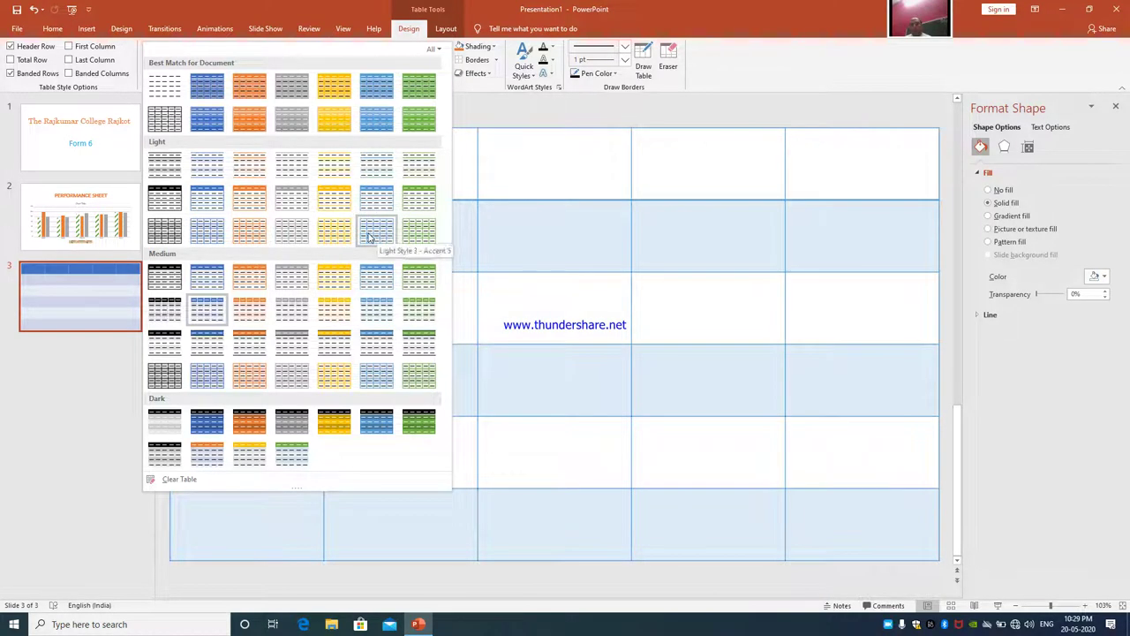
pyautogui.click(343, 235)
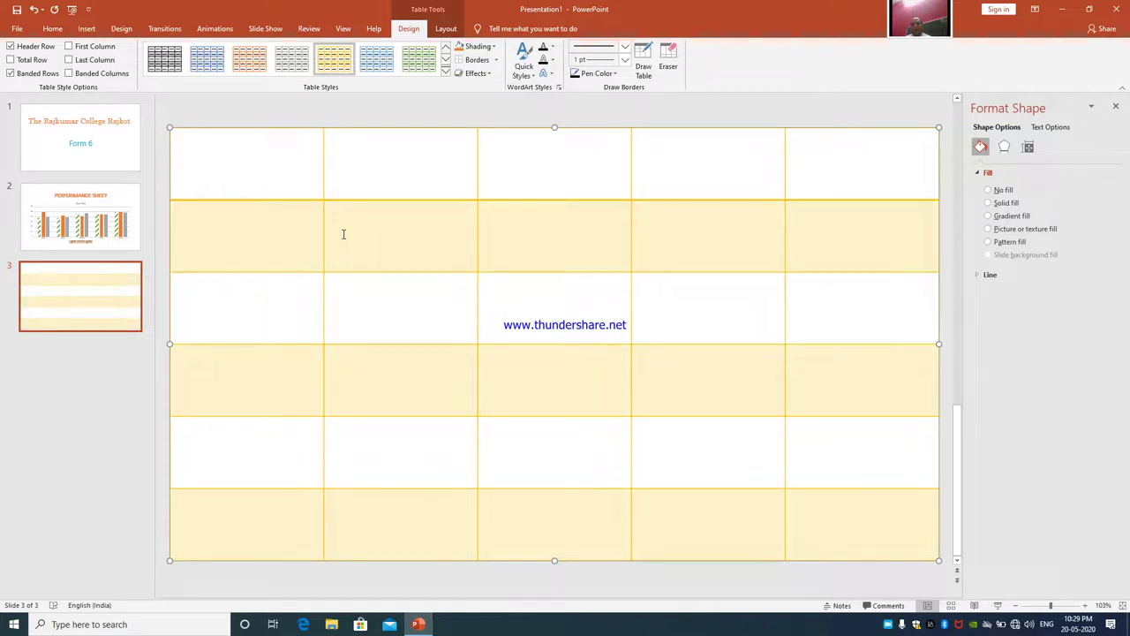
pyautogui.click(447, 29)
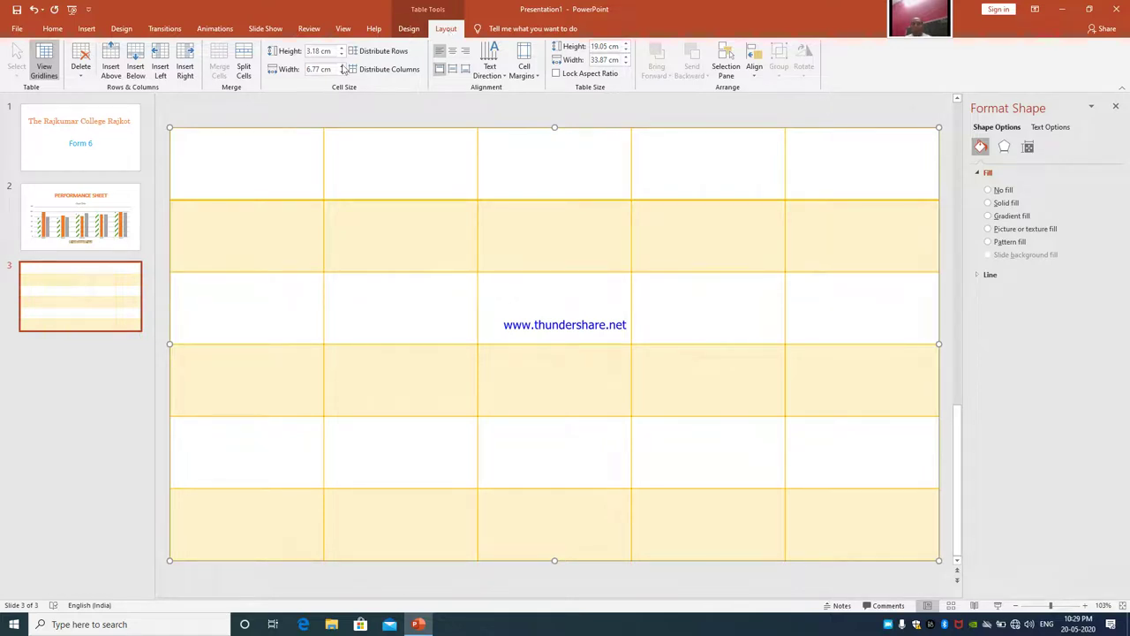
# Step: Select all table cells and set their text to Center and Center Vertically
pyautogui.click(211, 160)
pyautogui.rightClick(212, 162)
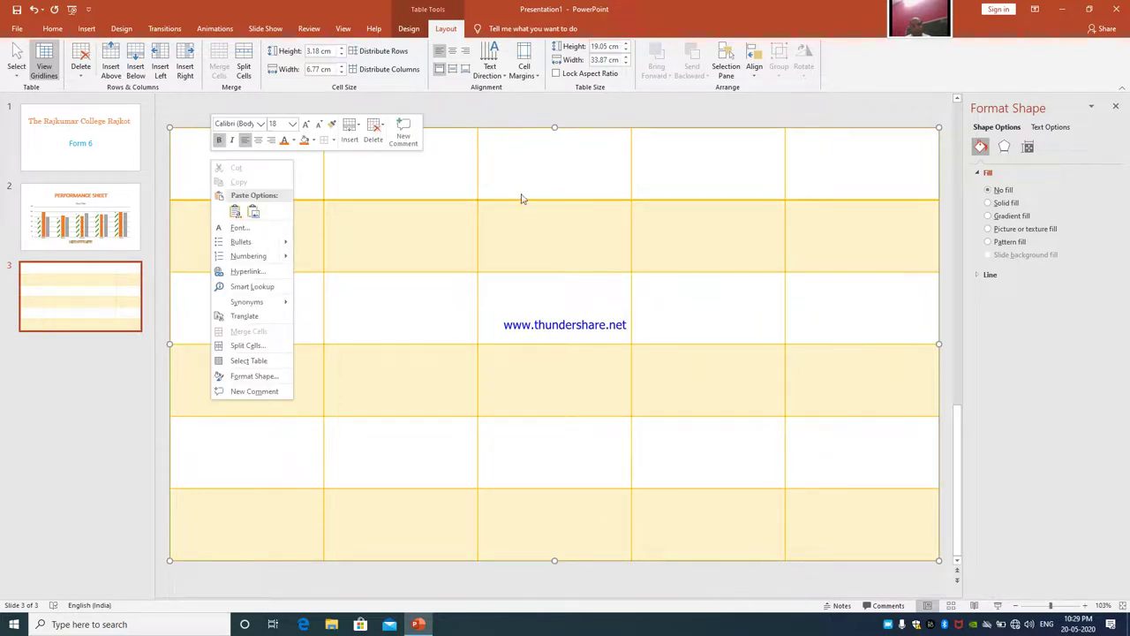
pyautogui.press('Escape')
pyautogui.hotkey('ctrl', 'a')
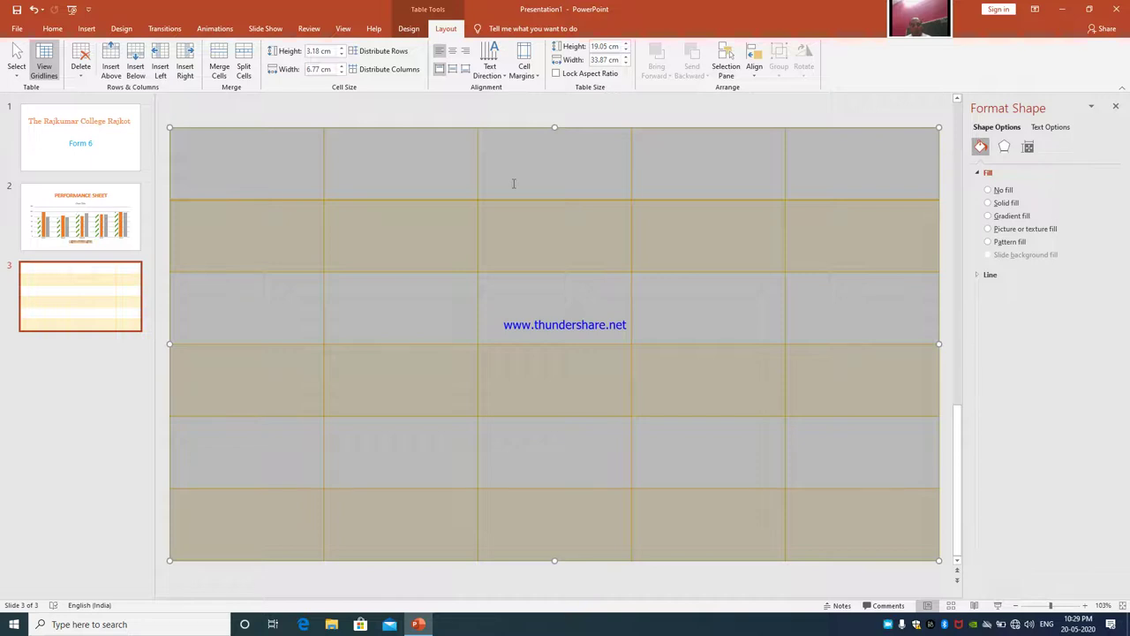
pyautogui.click(453, 74)
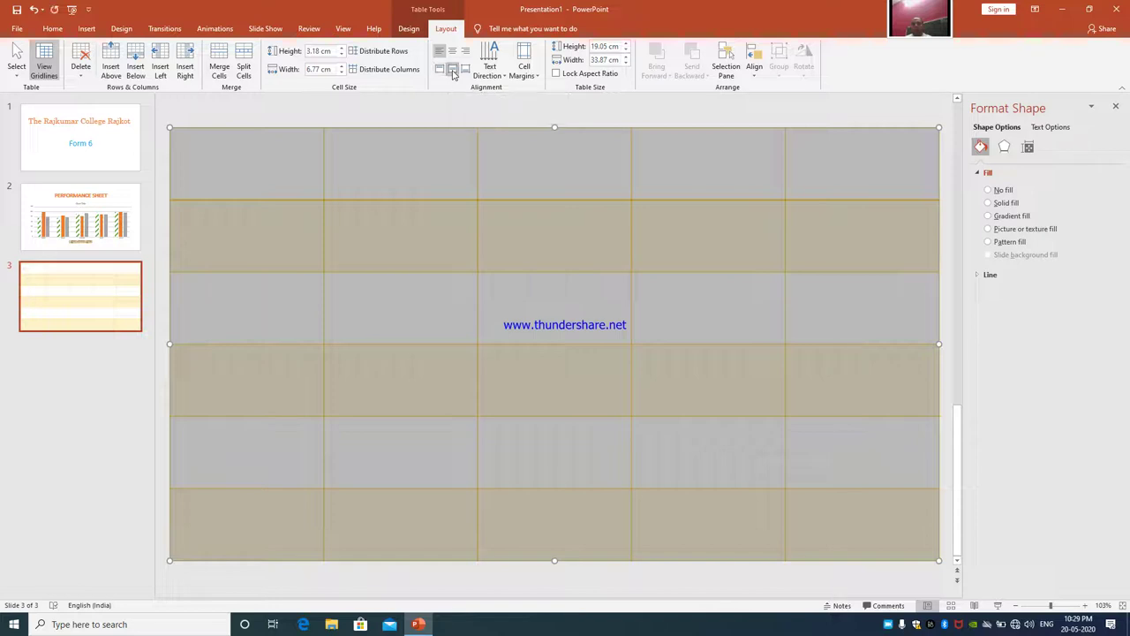
pyautogui.click(453, 58)
pyautogui.click(259, 161)
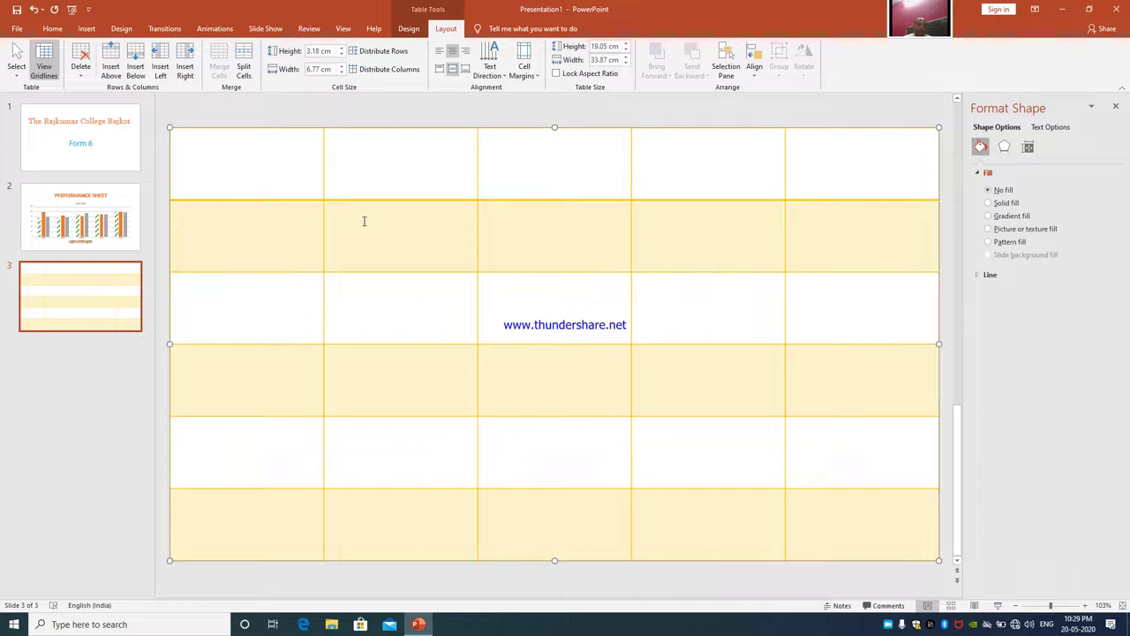
# Step: Type the headers Roll No., Name and Hindi into the first three cells
pyautogui.write('Roll No.')
pyautogui.press('Tab')
pyautogui.write('Name')
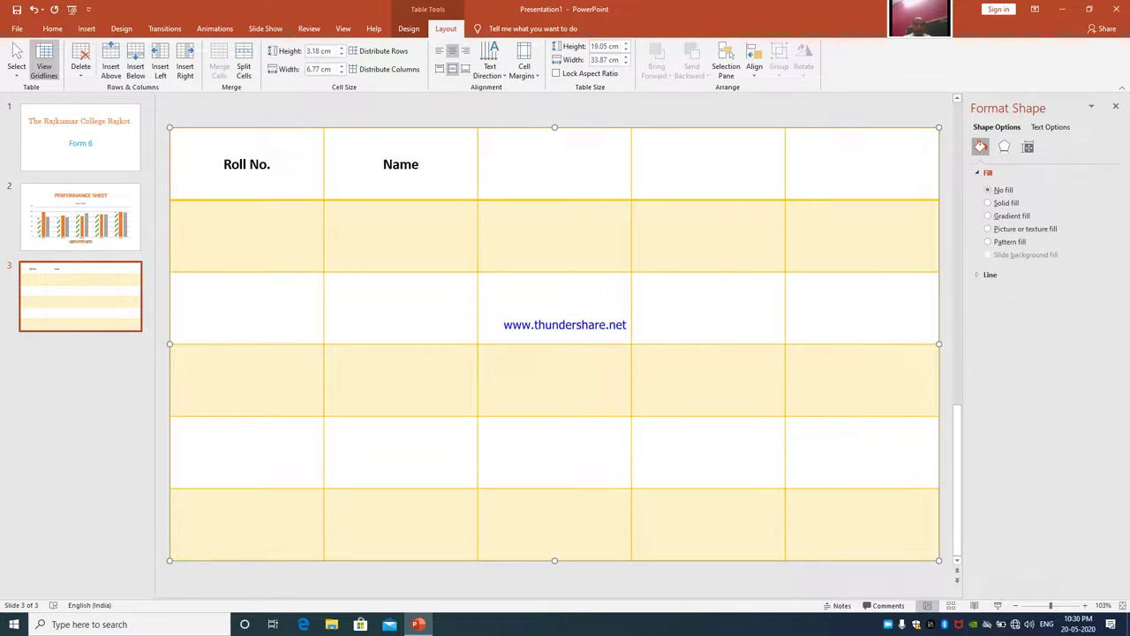
pyautogui.press('Tab')
pyautogui.write('Hindi')
pyautogui.press('Tab')
# Step: Add the English and Math headers, correcting the 'ENglish' typo, and move to the first body row
pyautogui.write('ENglish')
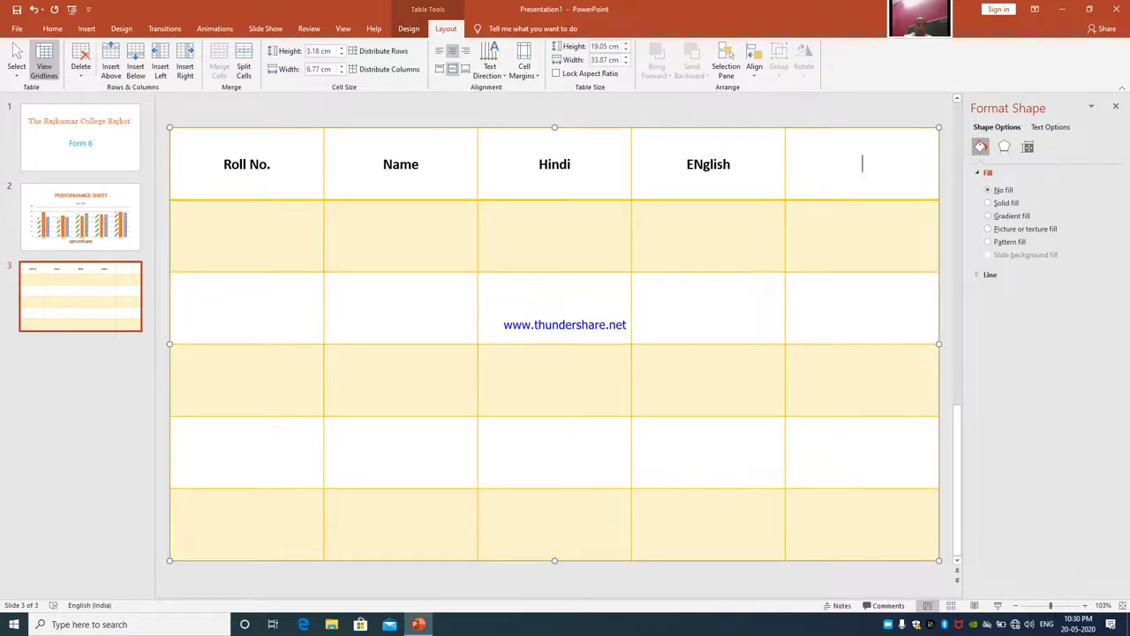
pyautogui.click(732, 164)
pyautogui.press('Left')
pyautogui.press('Left')
pyautogui.press('Left')
pyautogui.press('Left')
pyautogui.press('BackSpace')
pyautogui.write('n')
pyautogui.write('Math')
pyautogui.press('Down')
pyautogui.press('Left')
pyautogui.press('Left')
pyautogui.press('Left')
pyautogui.press('Left')
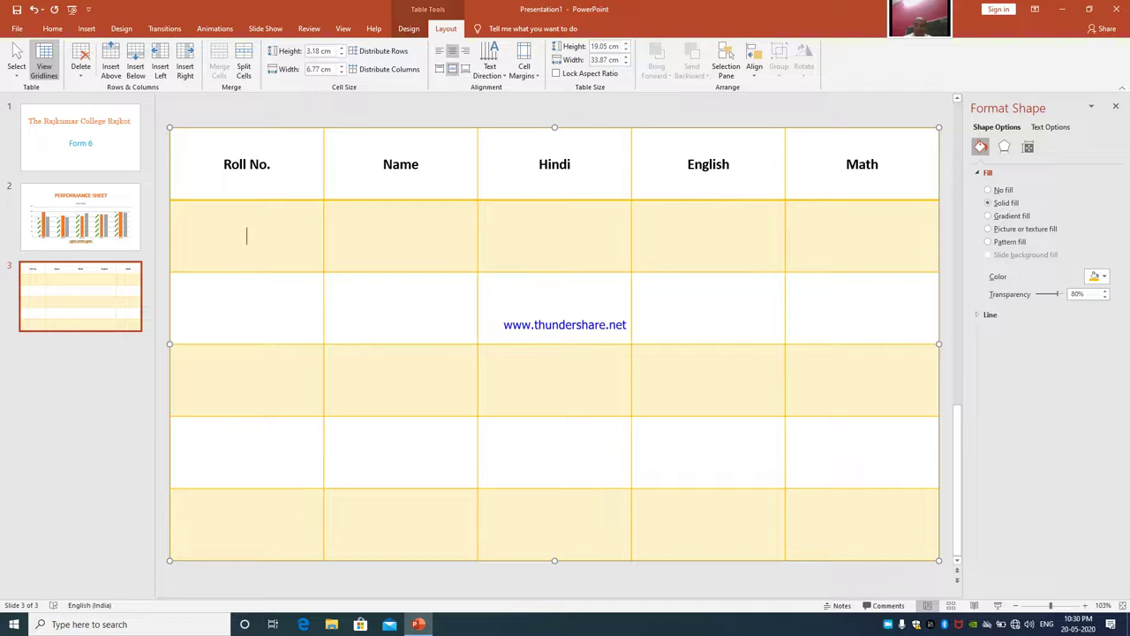
# Step: Complete row 101 with the student's name and marks 50, 70 and 80
pyautogui.write('101')
pyautogui.click(401, 236)
pyautogui.write('Ajay50')
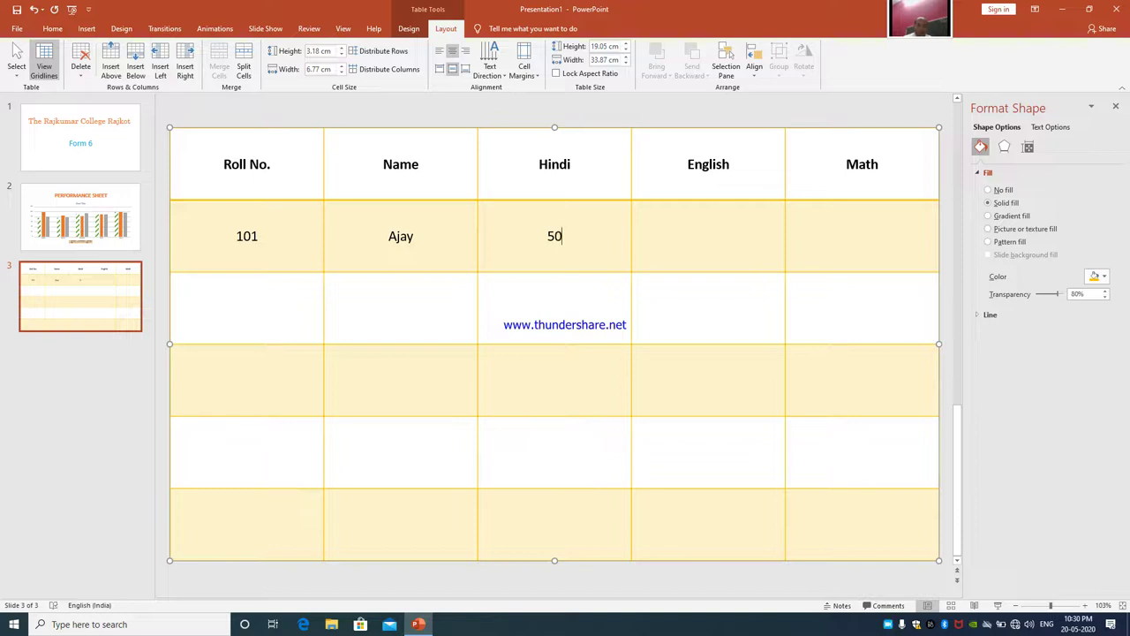
pyautogui.press('Tab')
pyautogui.write('70')
pyautogui.write('80')
# Step: Fill row 103 with the student's capitalised name and marks 88, 79 and 85
pyautogui.press('Down')
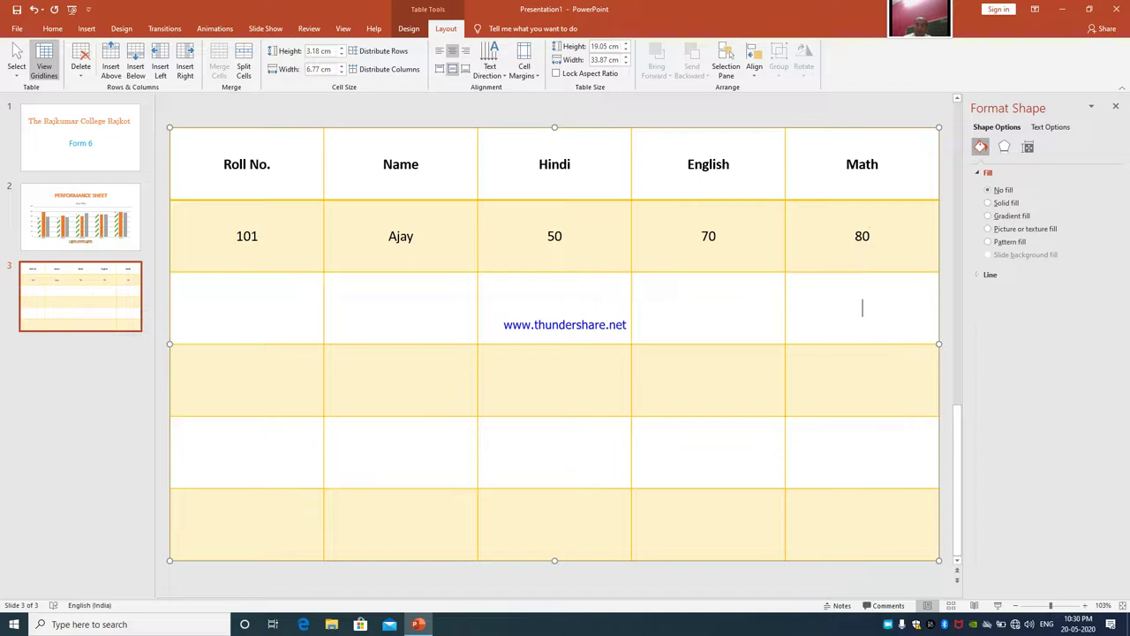
pyautogui.press('Left')
pyautogui.press('Left')
pyautogui.press('Left')
pyautogui.press('Left')
pyautogui.write('103')
pyautogui.press('Tab')
pyautogui.write('anika')
pyautogui.press('BackSpace')
pyautogui.press('BackSpace')
pyautogui.press('BackSpace')
pyautogui.press('BackSpace')
pyautogui.press('BackSpace')
pyautogui.write('Anika')
pyautogui.click(555, 308)
pyautogui.write('88')
pyautogui.click(708, 309)
pyautogui.write('7985')
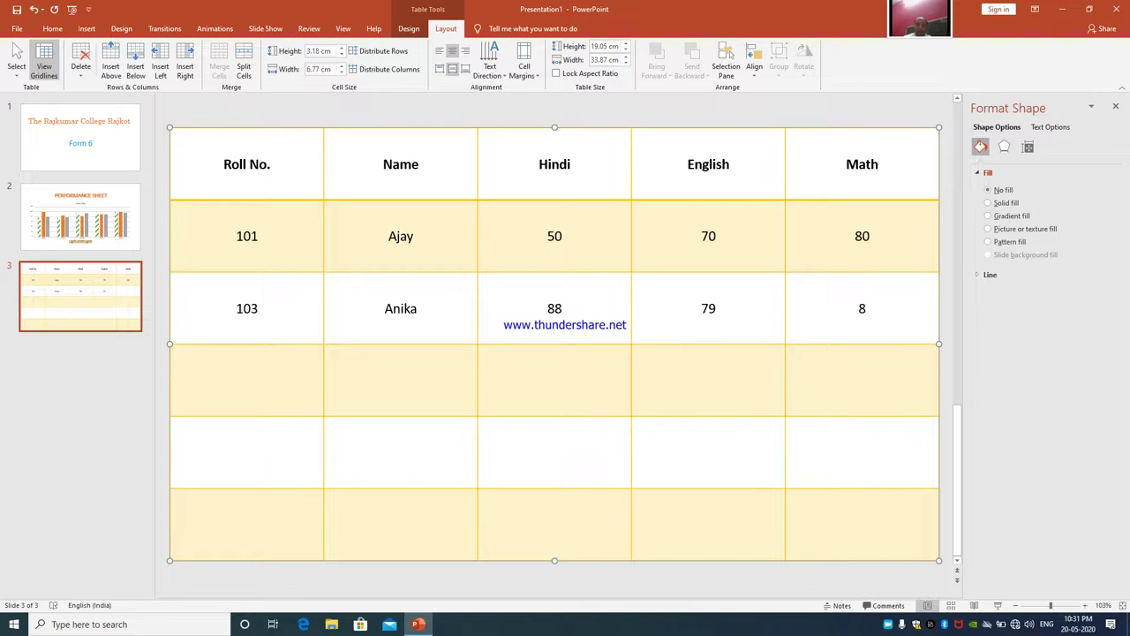
# Step: Fill row 104 with the student's name and marks 75, 78 and 79
pyautogui.click(862, 380)
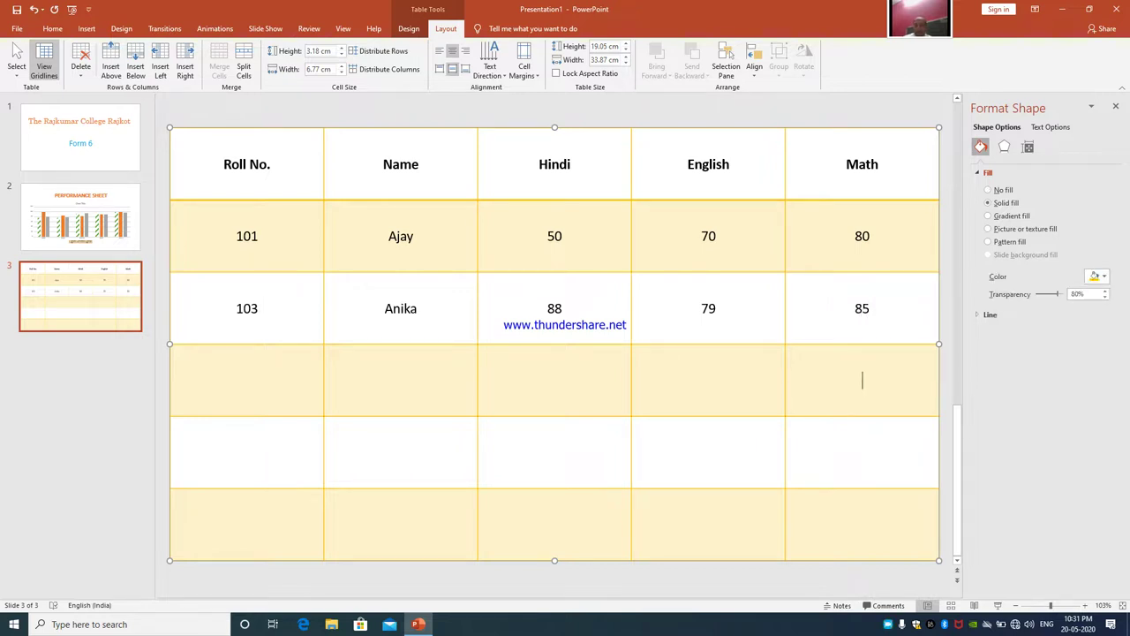
pyautogui.click(708, 379)
pyautogui.click(555, 380)
pyautogui.click(401, 380)
pyautogui.click(247, 380)
pyautogui.write('104')
pyautogui.click(401, 380)
pyautogui.write('Navin')
pyautogui.click(555, 380)
pyautogui.write('75')
pyautogui.click(708, 379)
pyautogui.write('78')
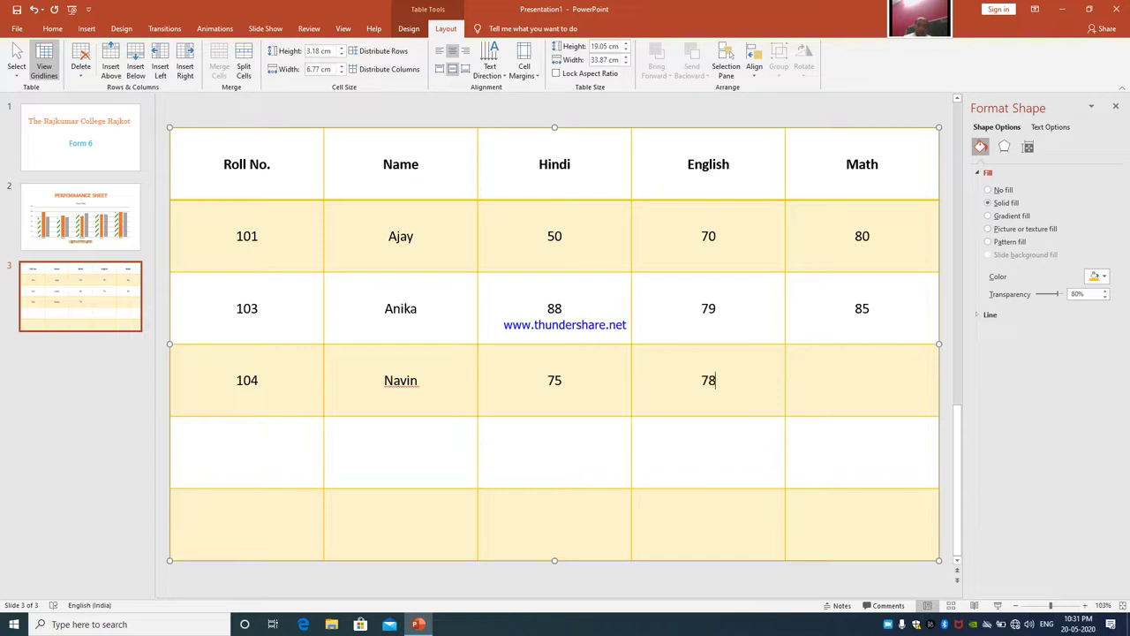
pyautogui.click(862, 380)
pyautogui.write('79')
pyautogui.press('Down')
pyautogui.press('Left')
pyautogui.press('Left')
pyautogui.press('Left')
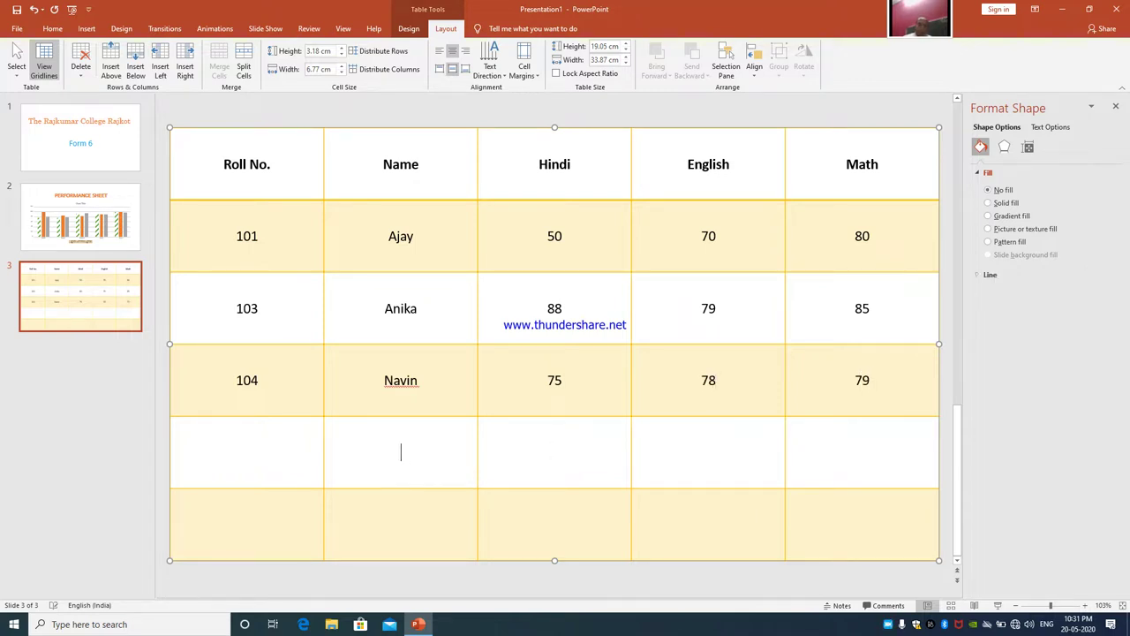
pyautogui.press('Left')
# Step: Fill row 105 with the student's capitalised name and marks 98, 67 and 76
pyautogui.write('105')
pyautogui.press('Tab')
pyautogui.write('rajni')
pyautogui.press('Tab')
pyautogui.write('98')
pyautogui.press('Home')
pyautogui.press('Delete')
pyautogui.write('R')
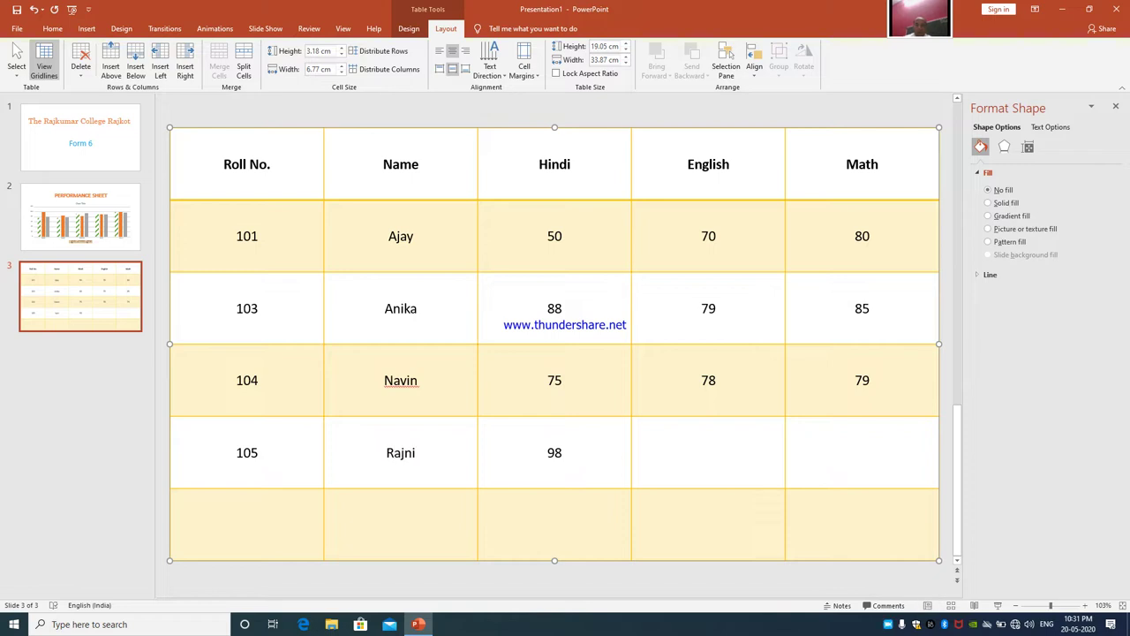
pyautogui.press('Right')
pyautogui.press('Right')
pyautogui.press('Right')
pyautogui.press('Right')
pyautogui.click(708, 452)
pyautogui.write('9')
pyautogui.press('BackSpace')
pyautogui.write('67')
pyautogui.click(862, 452)
pyautogui.write('76')
# Step: Fill the last row with roll number 106, the student's name, and marks 90, 67 and 56
pyautogui.click(862, 524)
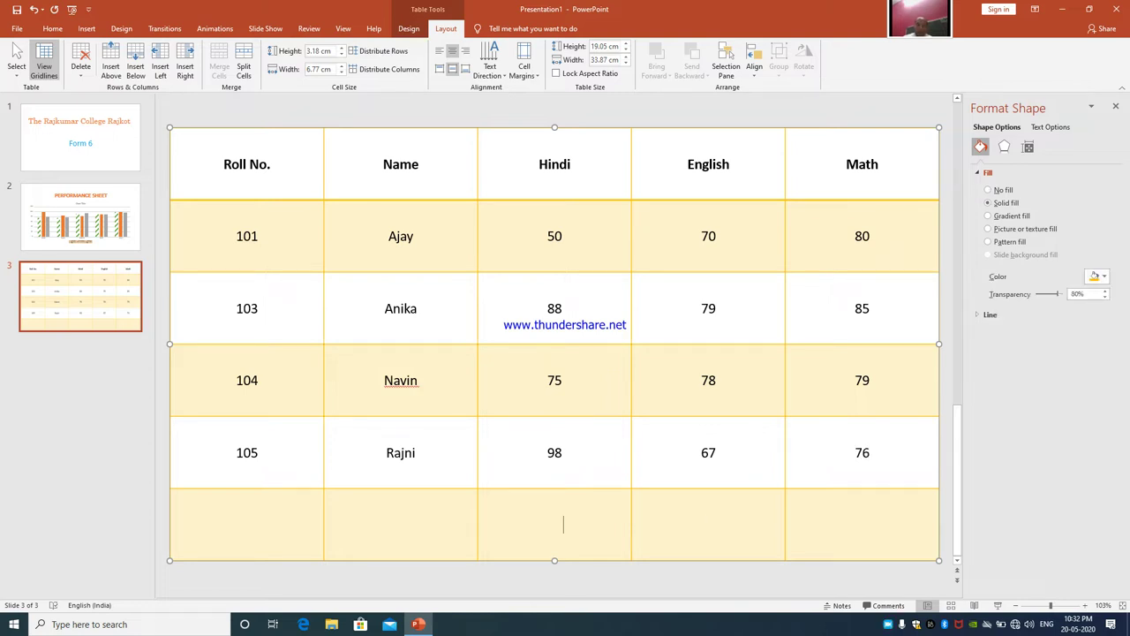
pyautogui.hotkey('shift', 'Tab')
pyautogui.hotkey('shift', 'Tab')
pyautogui.write('106')
pyautogui.press('Tab')
pyautogui.write('Shi')
pyautogui.press('BackSpace')
pyautogui.write('ailu')
pyautogui.click(554, 524)
pyautogui.write('90')
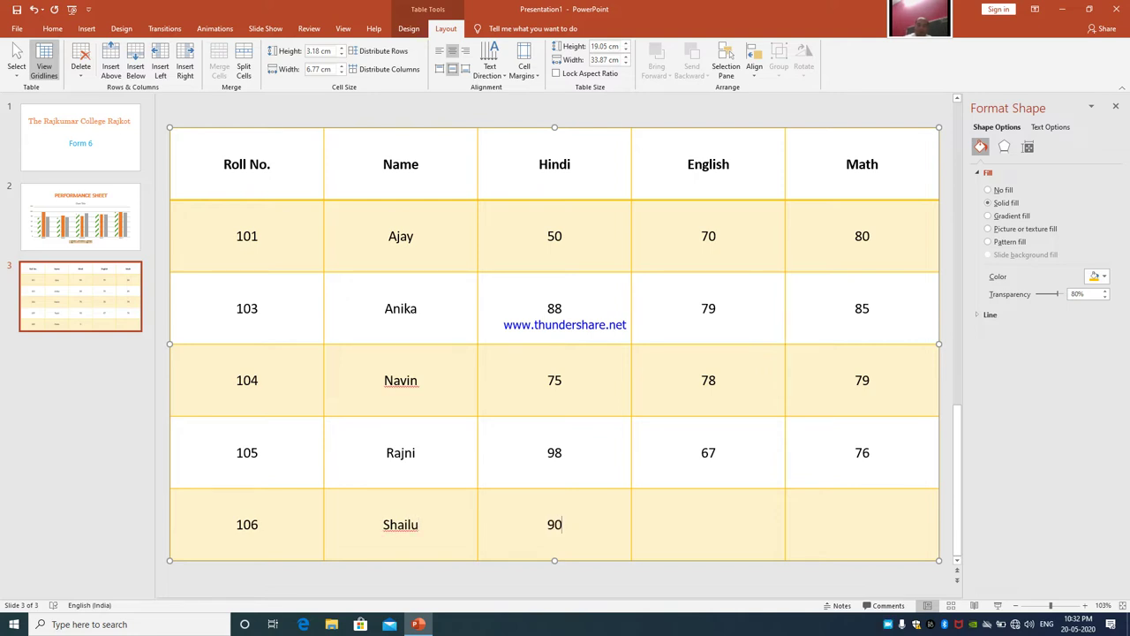
pyautogui.click(708, 524)
pyautogui.write('67')
pyautogui.click(861, 525)
pyautogui.write('56')
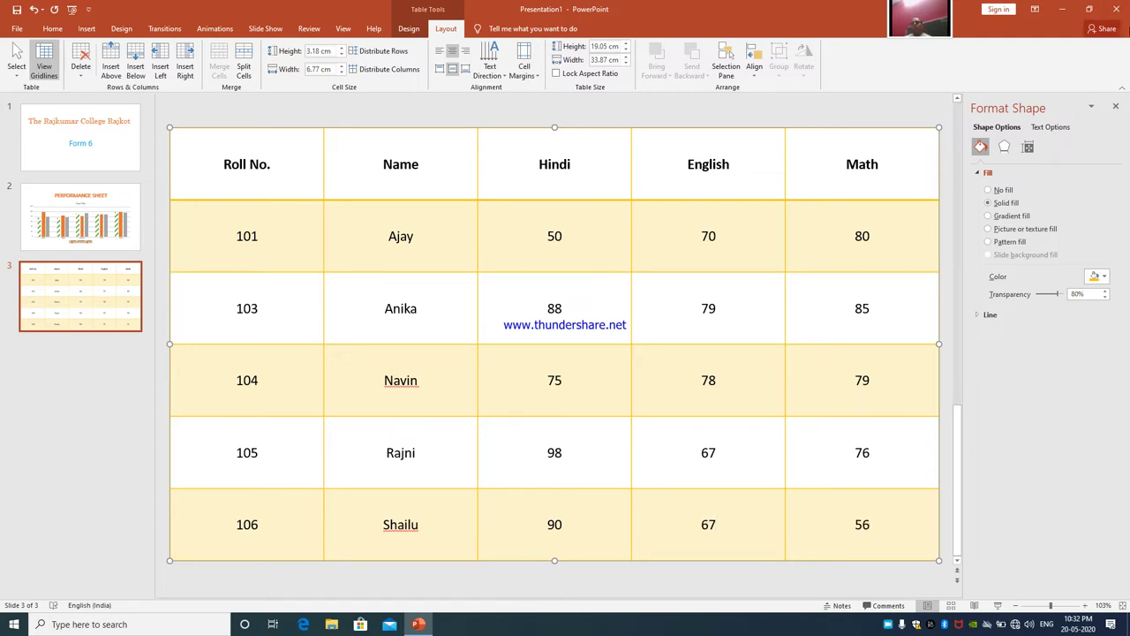
# Step: Close the Format Shape pane and click off the table to view it in full
pyautogui.click(1117, 108)
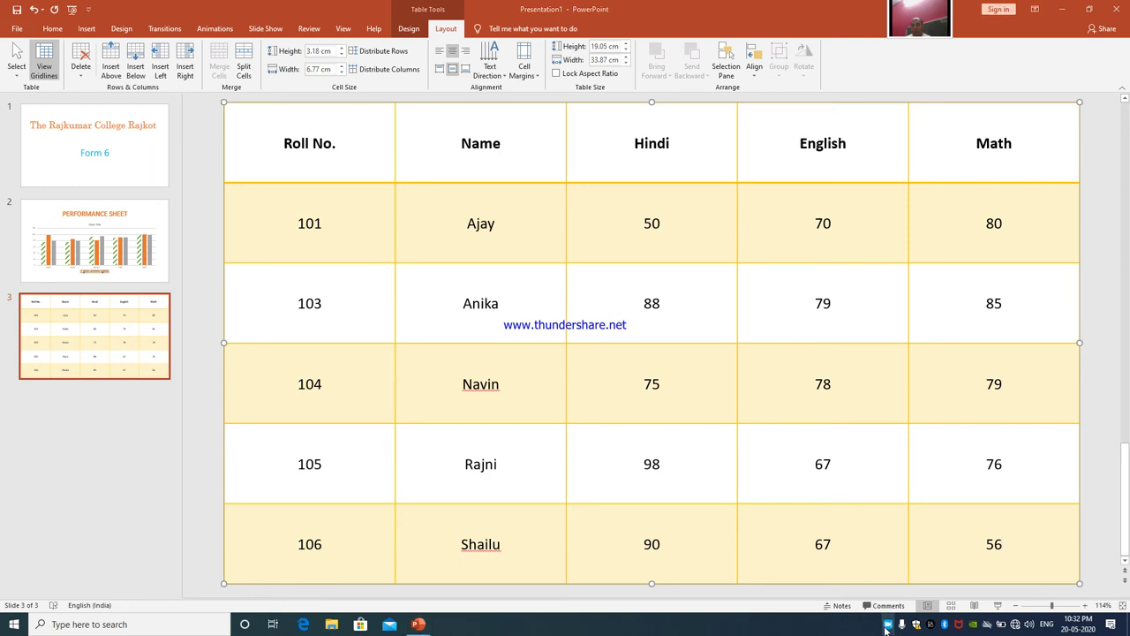
pyautogui.click(888, 626)
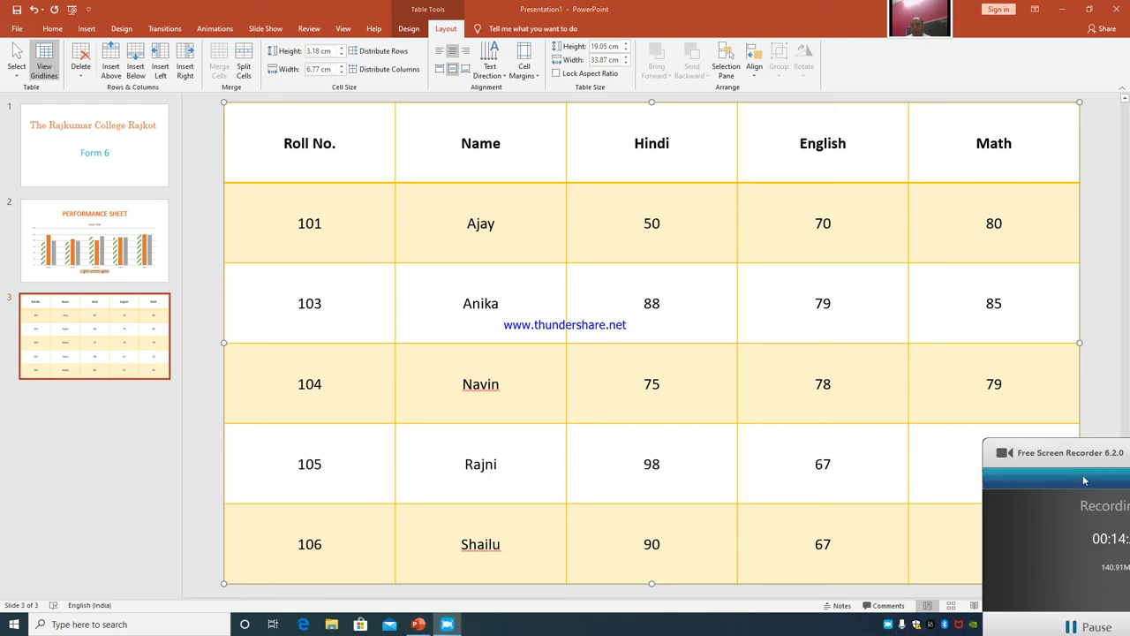